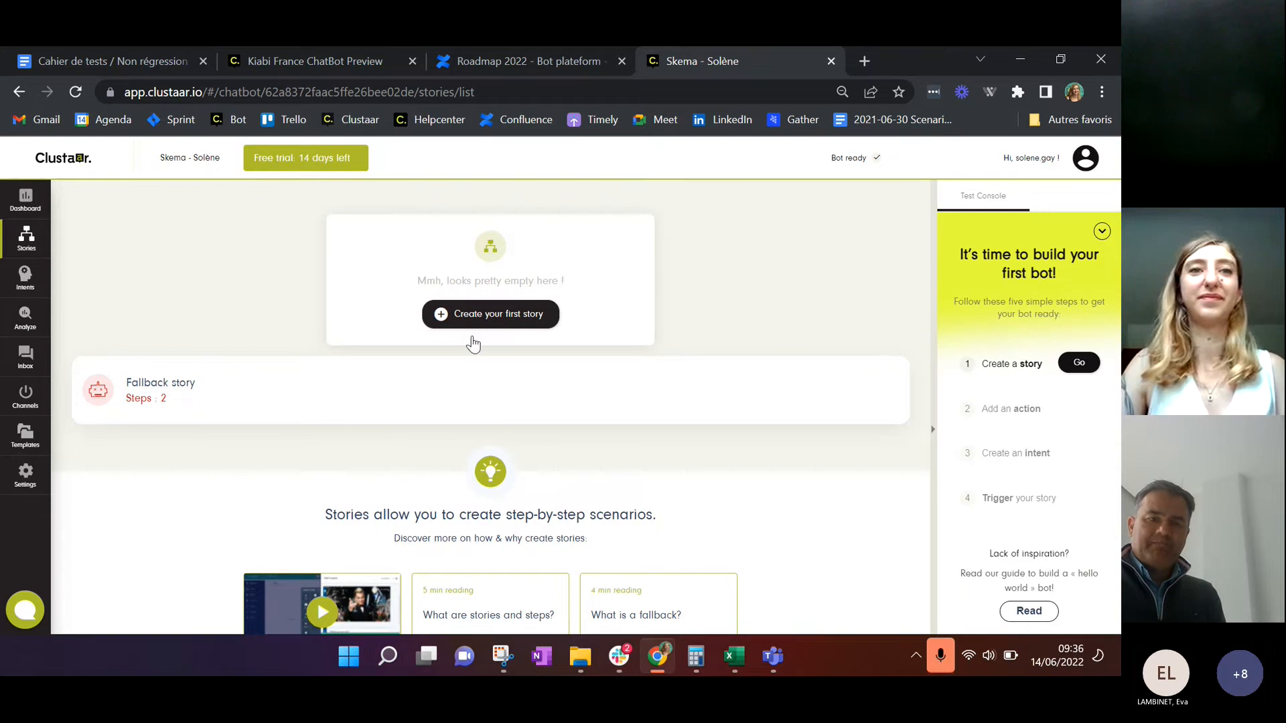
Create a story named "Accueil", open it and dismiss its missing-link warning
left_click(1102, 231)
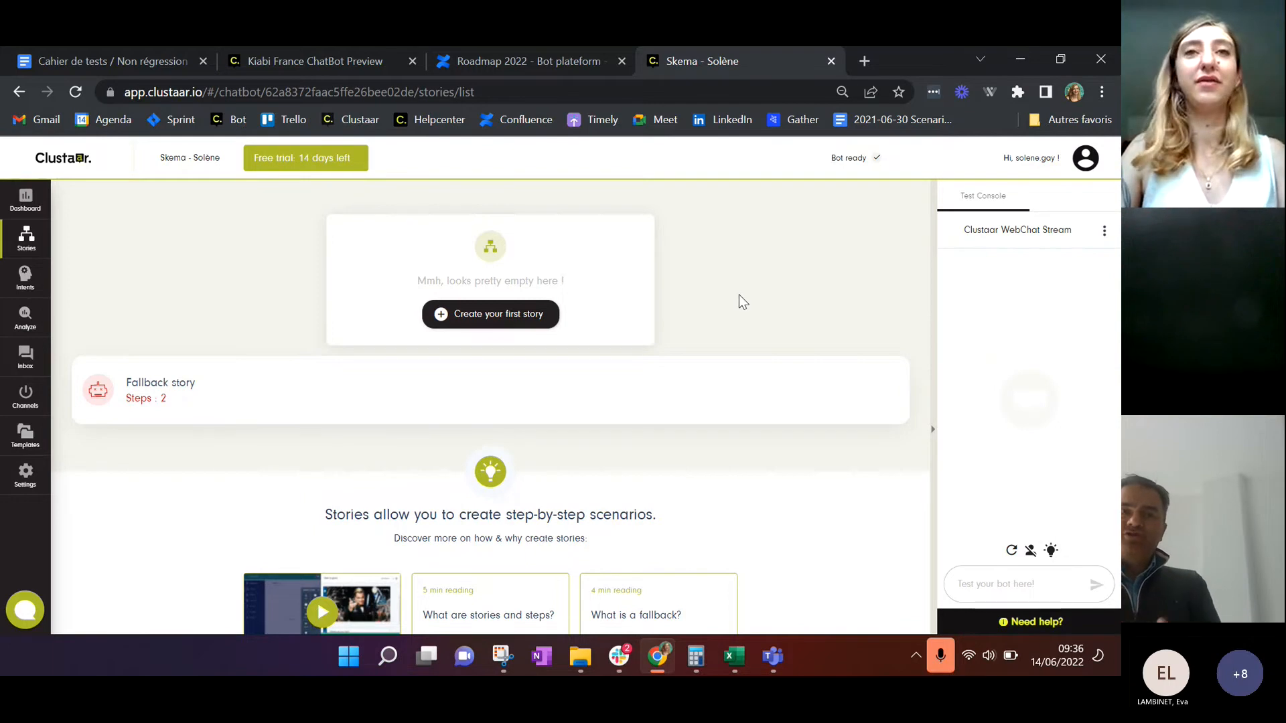
key("ctrl+plus")
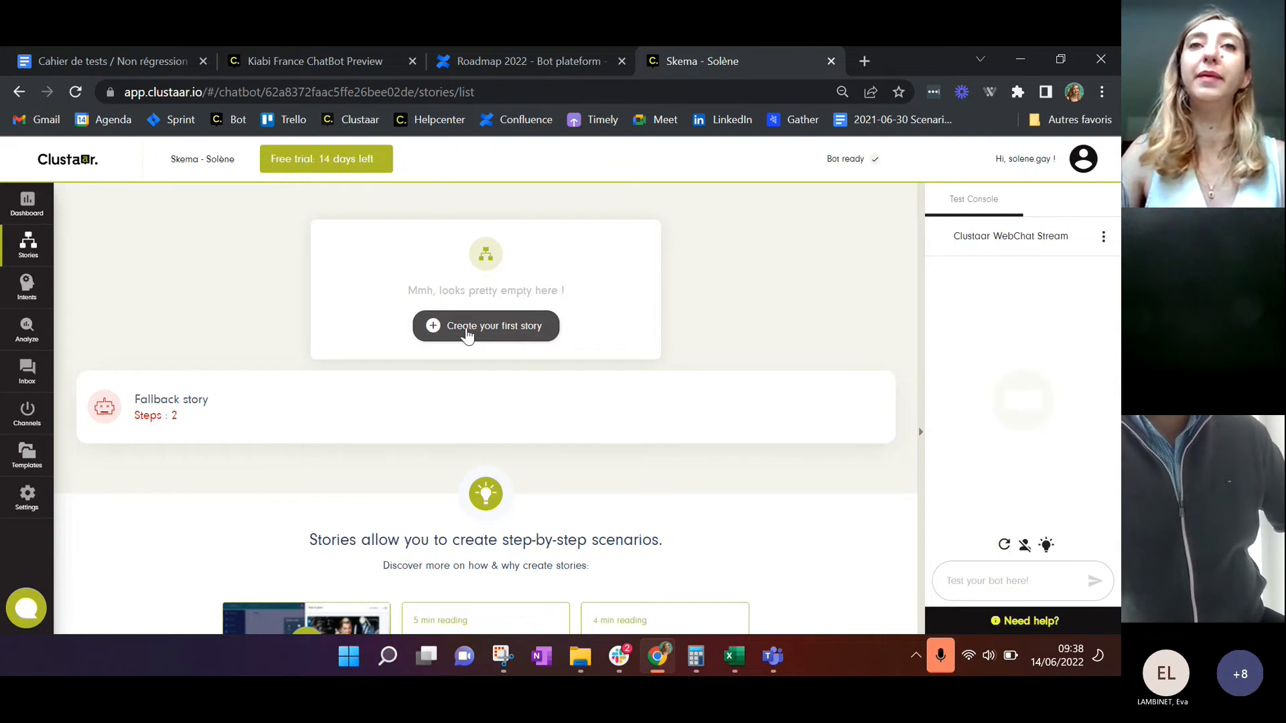
left_click(467, 331)
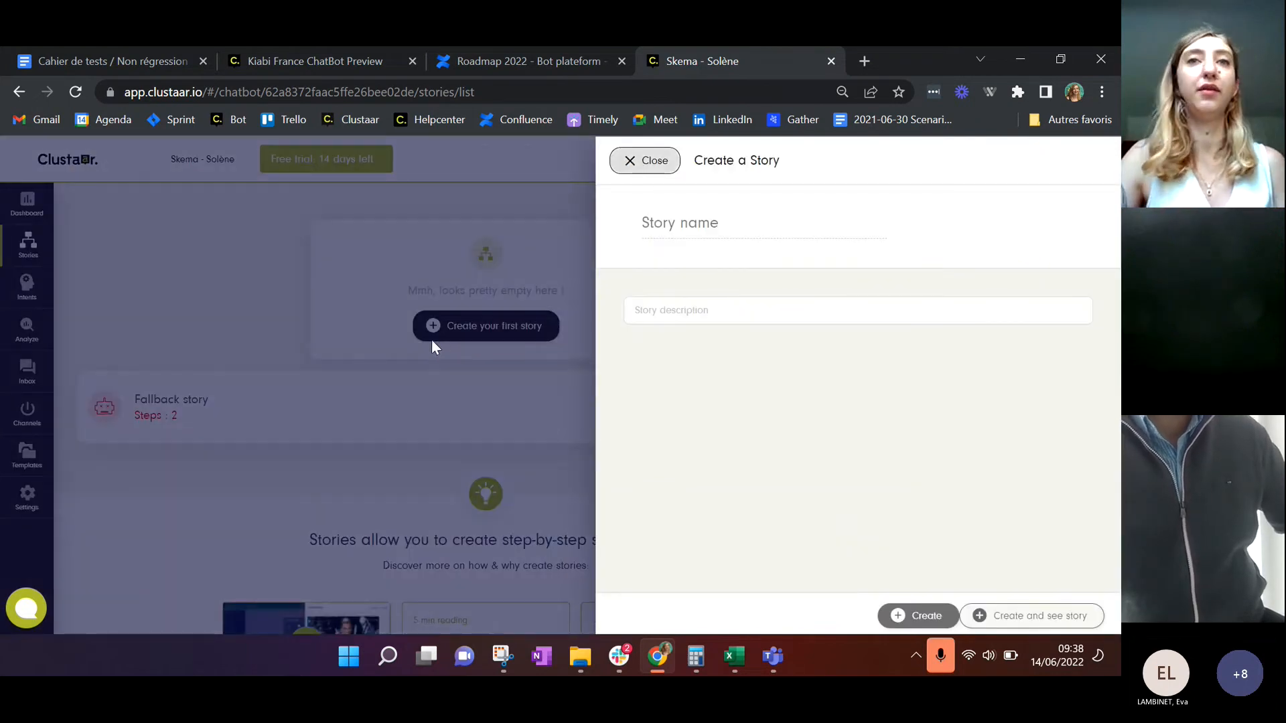
left_click(730, 229)
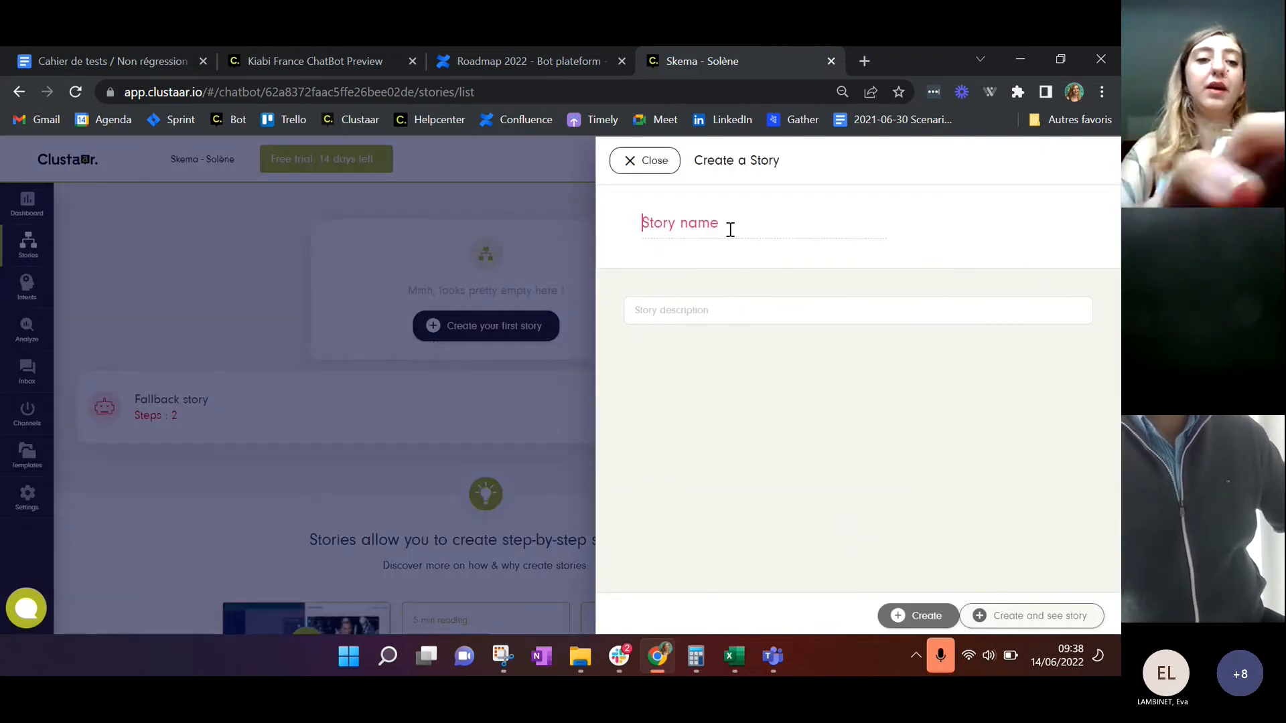
type("Accueil")
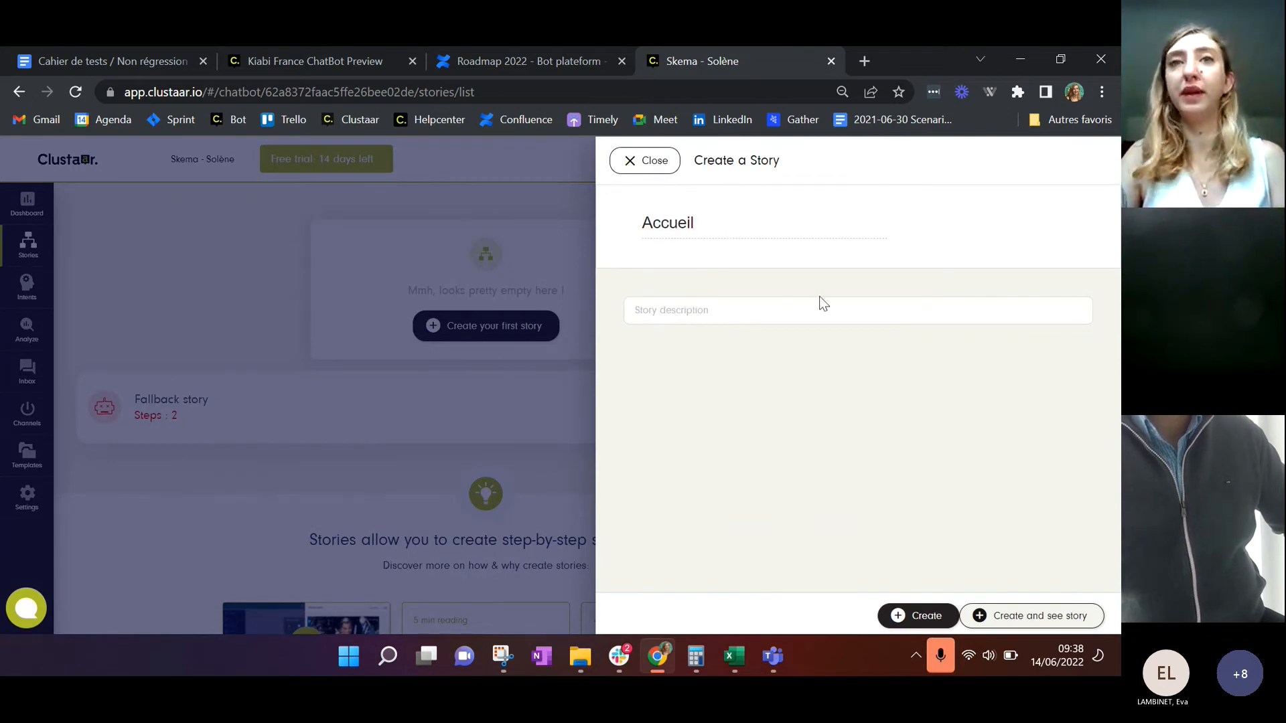
left_click(1026, 618)
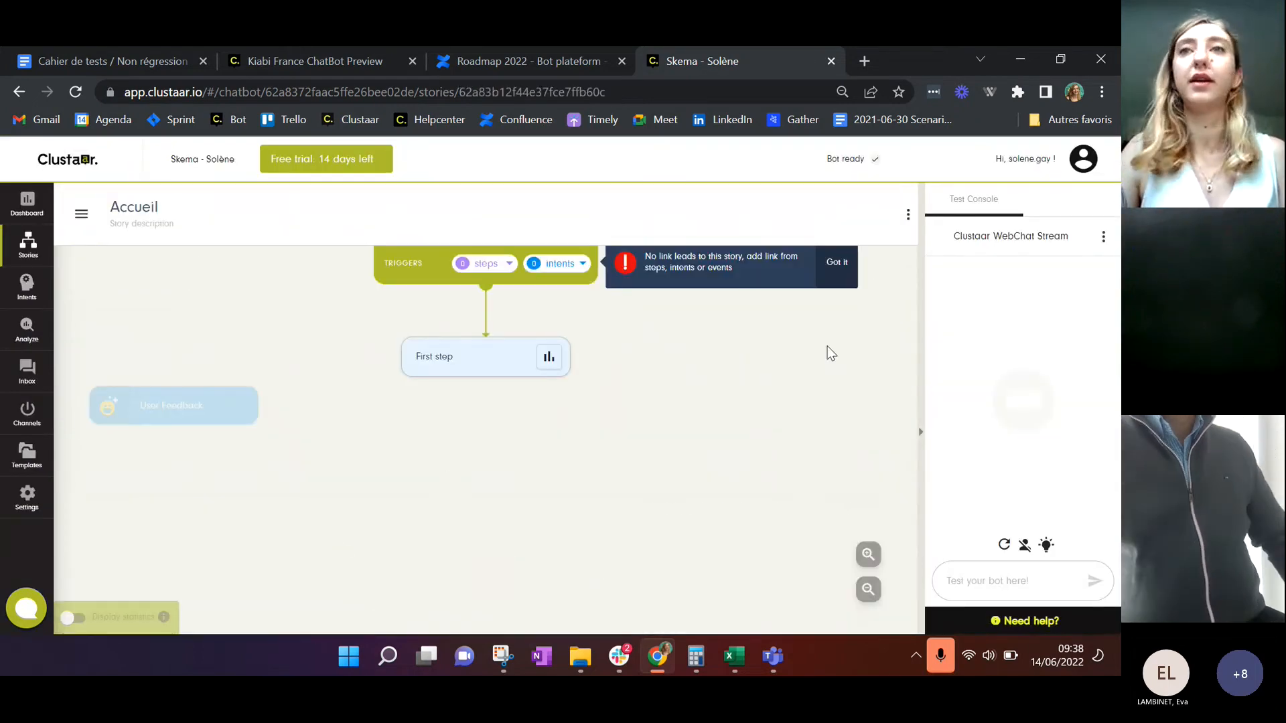
left_click(846, 272)
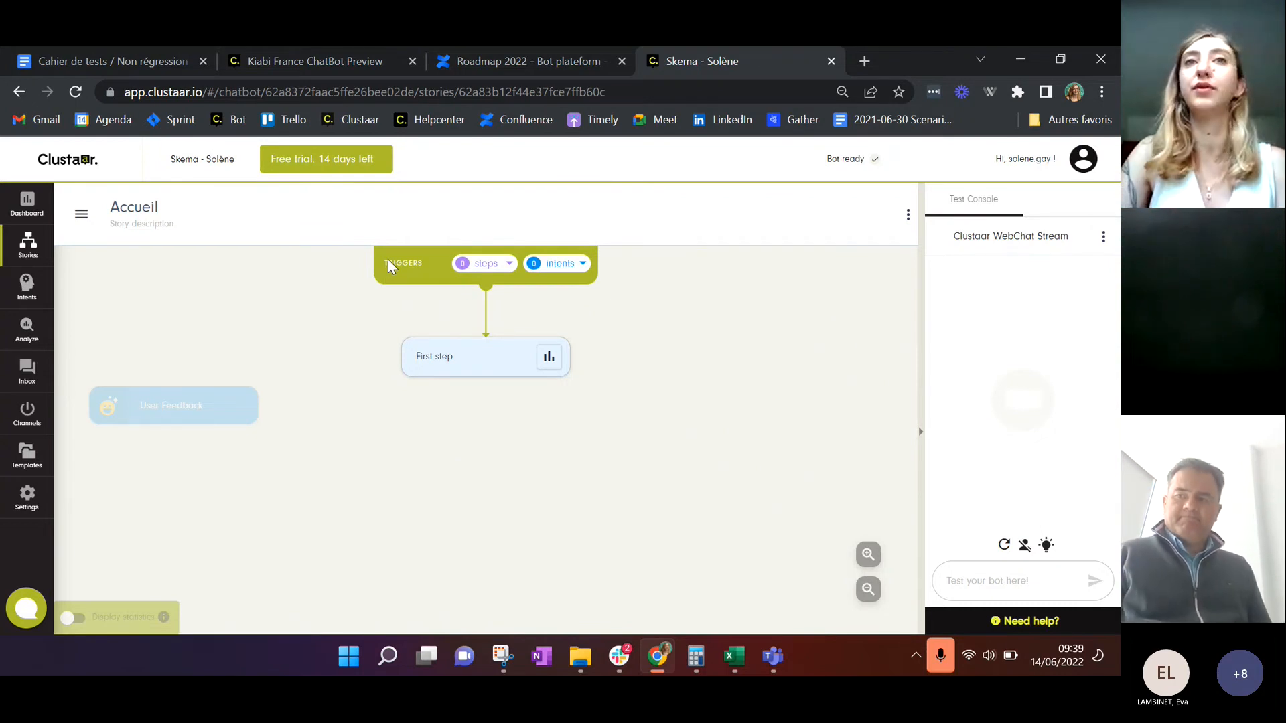
Rename the story's first step as "Accueil"
left_click(474, 266)
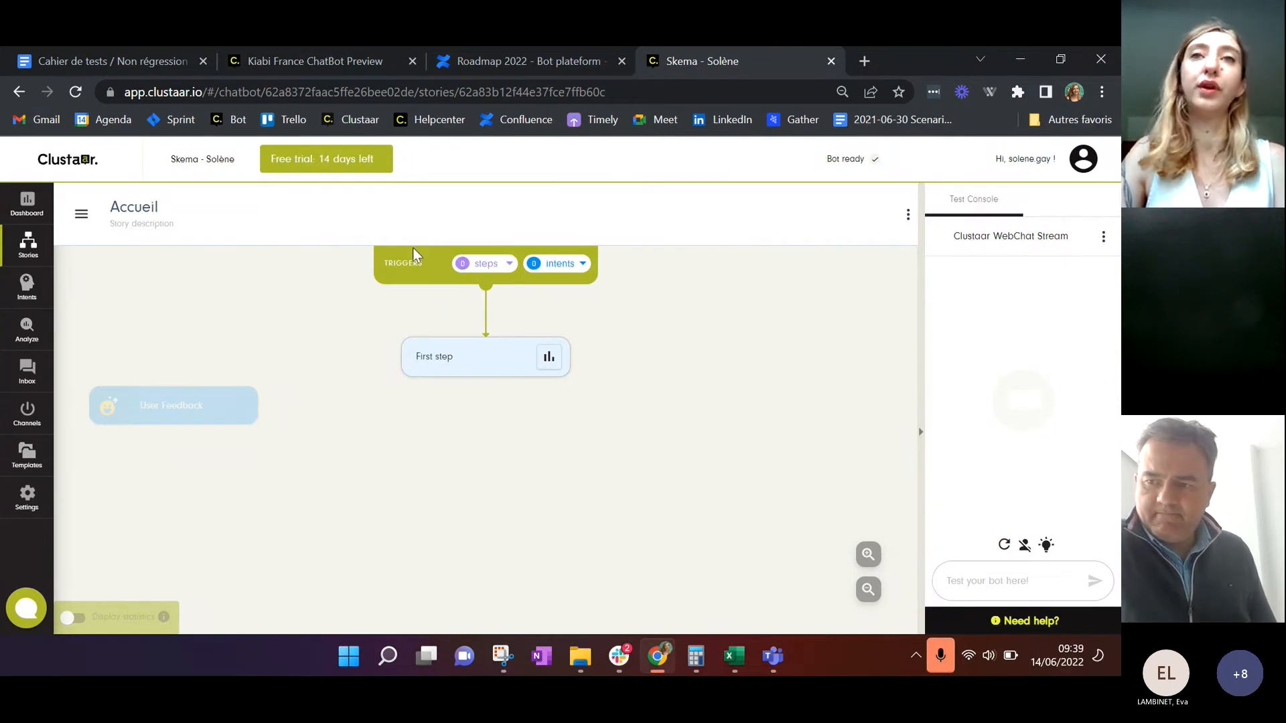
left_click(573, 264)
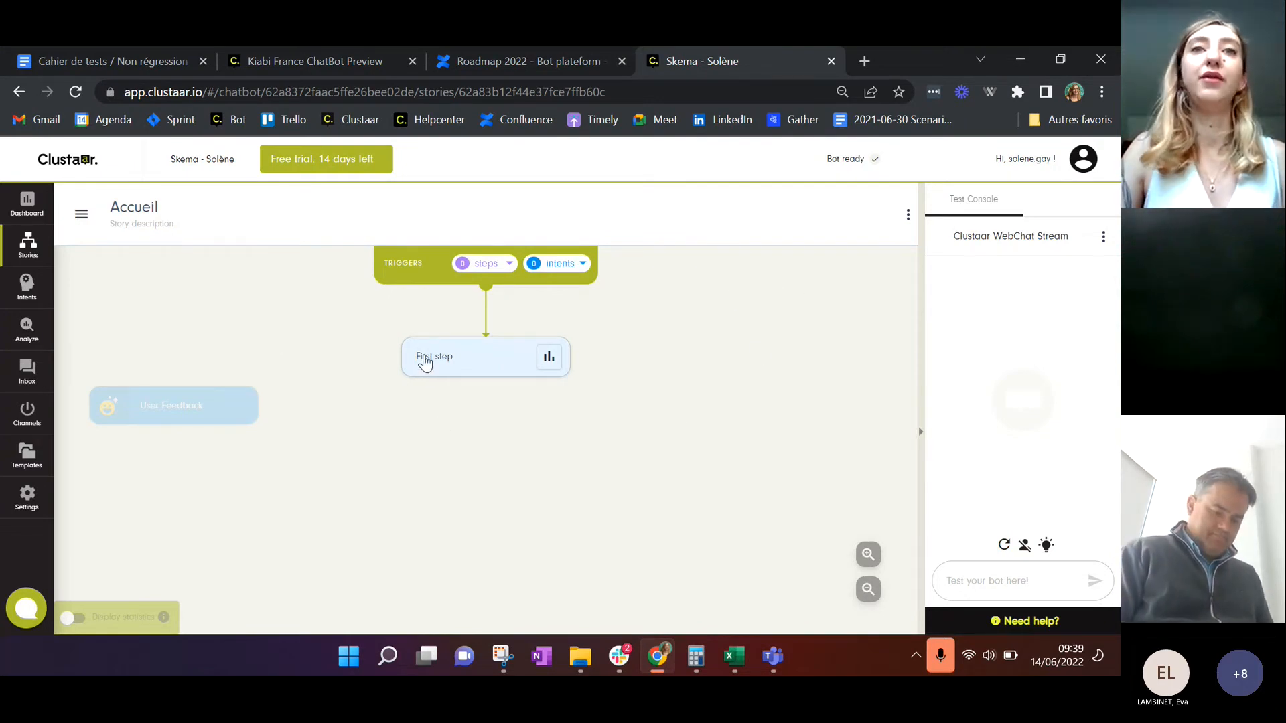
left_click(426, 364)
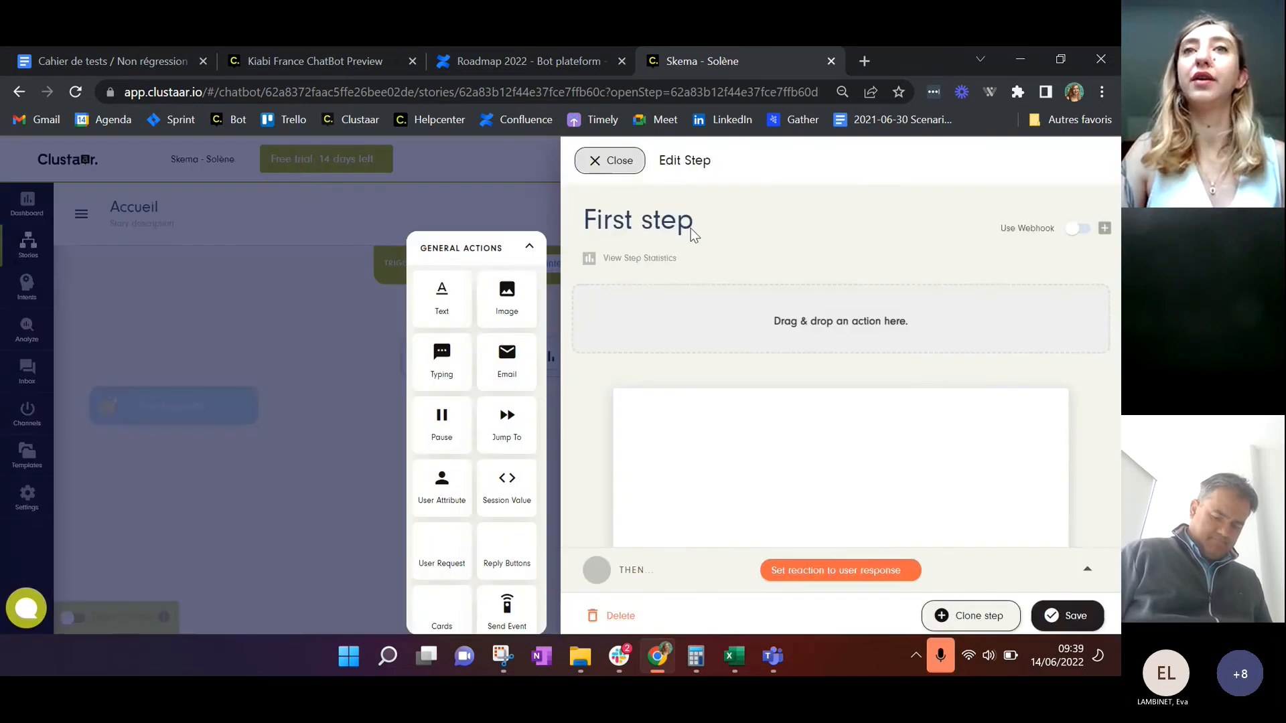
left_click_drag(697, 220, 587, 221)
type("A")
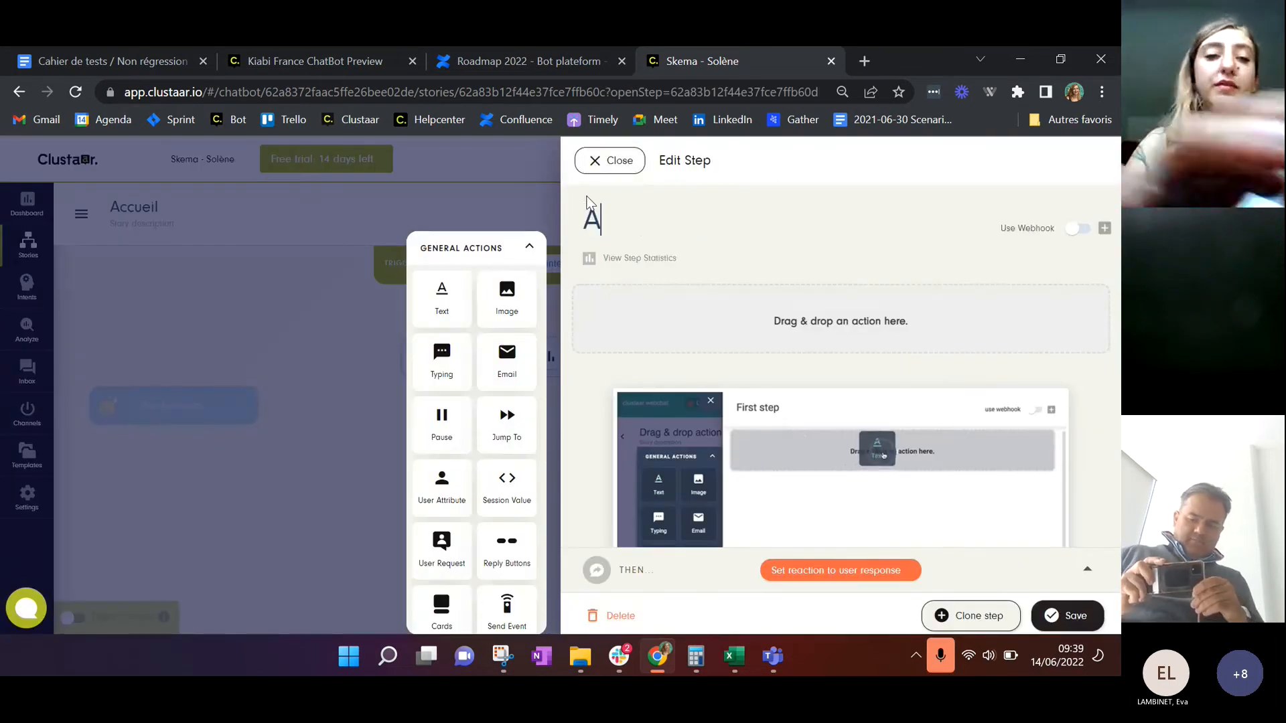
type("ccueil")
left_click_drag(441, 300, 710, 344)
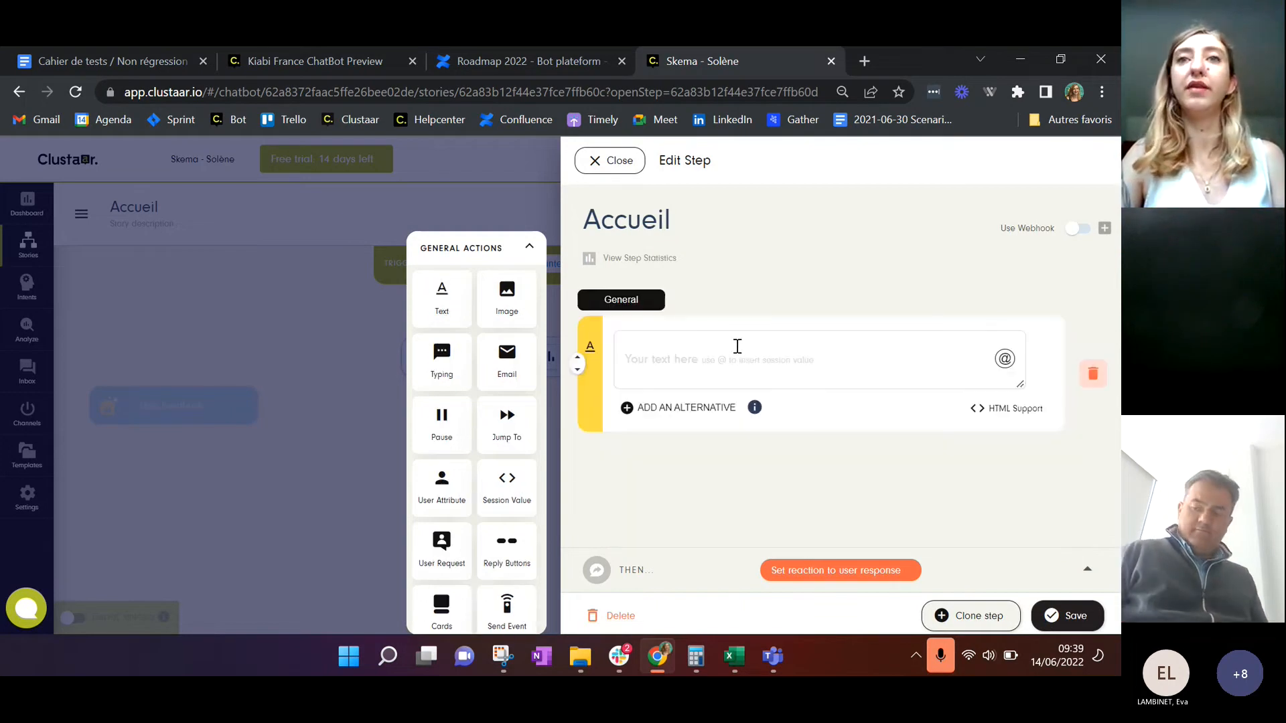
left_click(1086, 377)
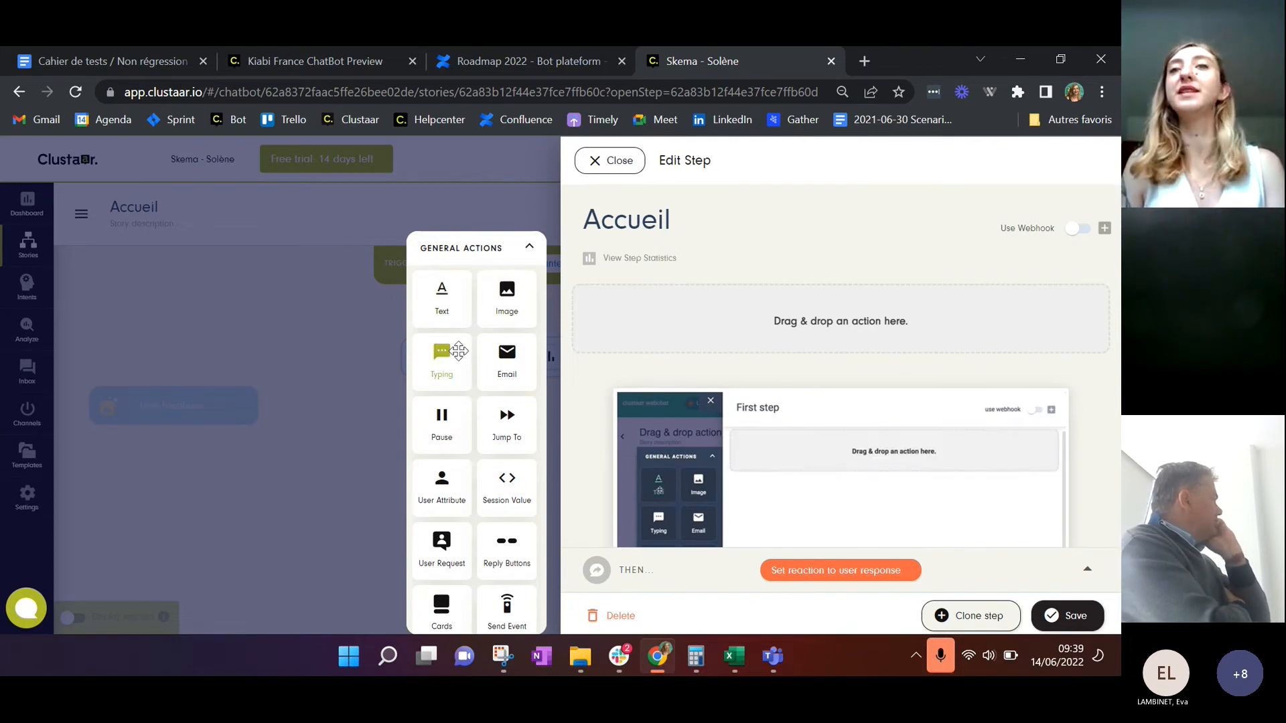
left_click_drag(459, 352, 764, 347)
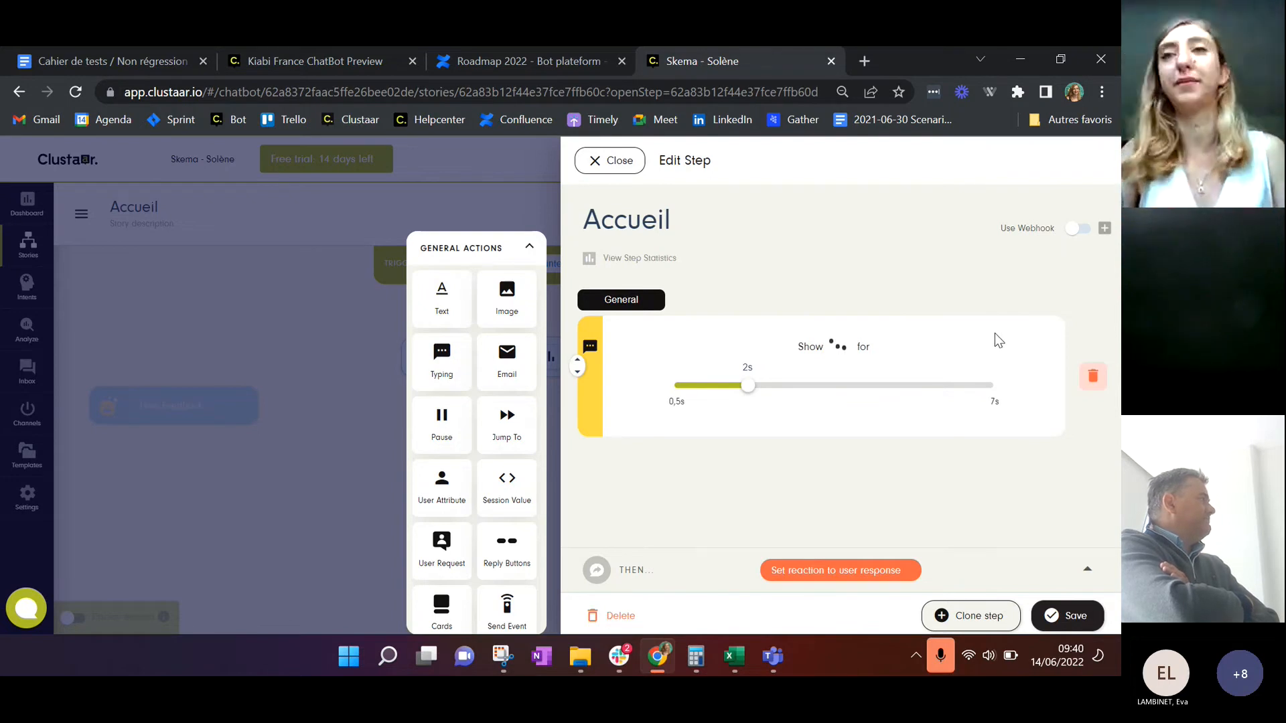
left_click(1091, 377)
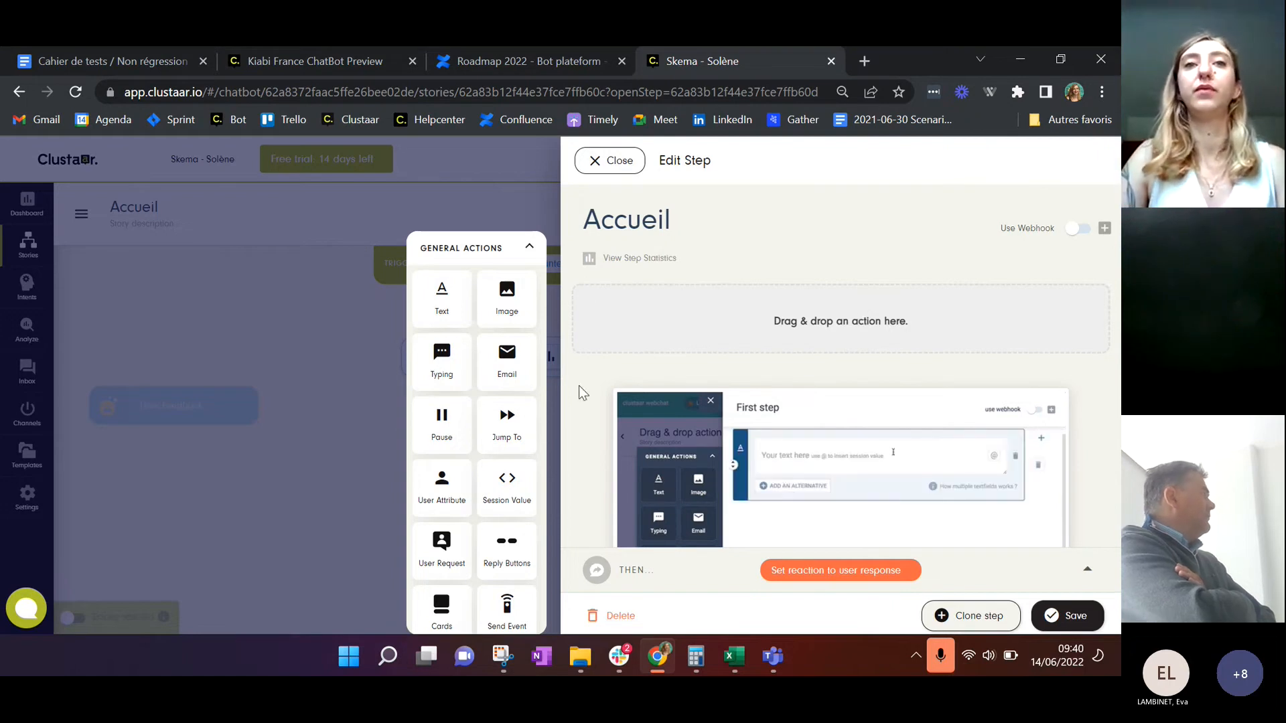
Add a Text action to the Accueil step with the message "Bonjour et bienvenue chez Skema !"
scroll(504, 427, "down", 1)
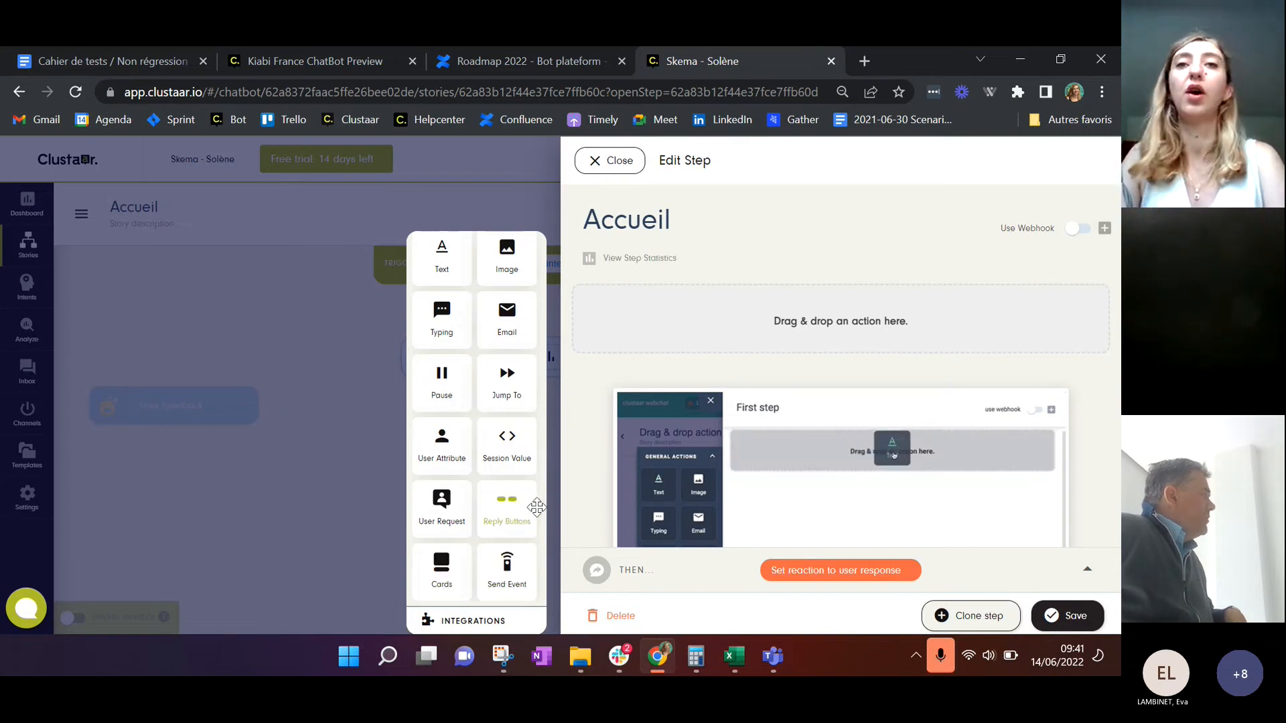
scroll(544, 464, "up", 1)
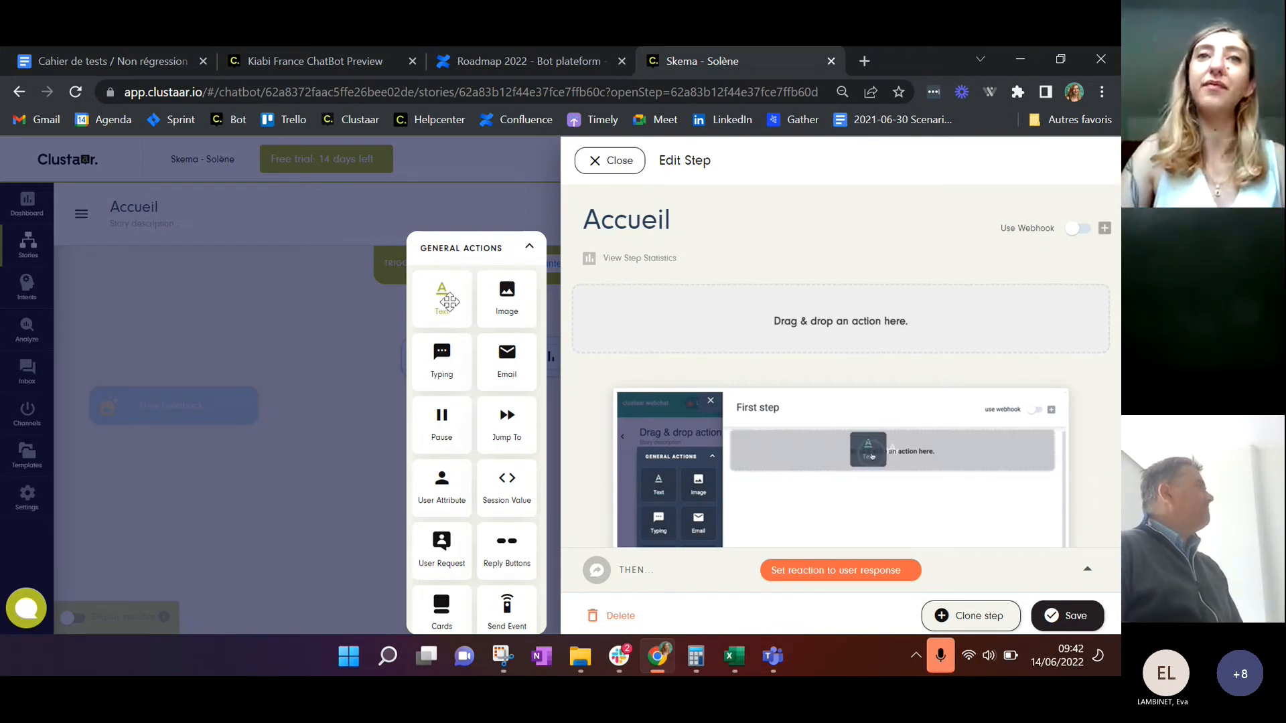
left_click_drag(442, 298, 797, 337)
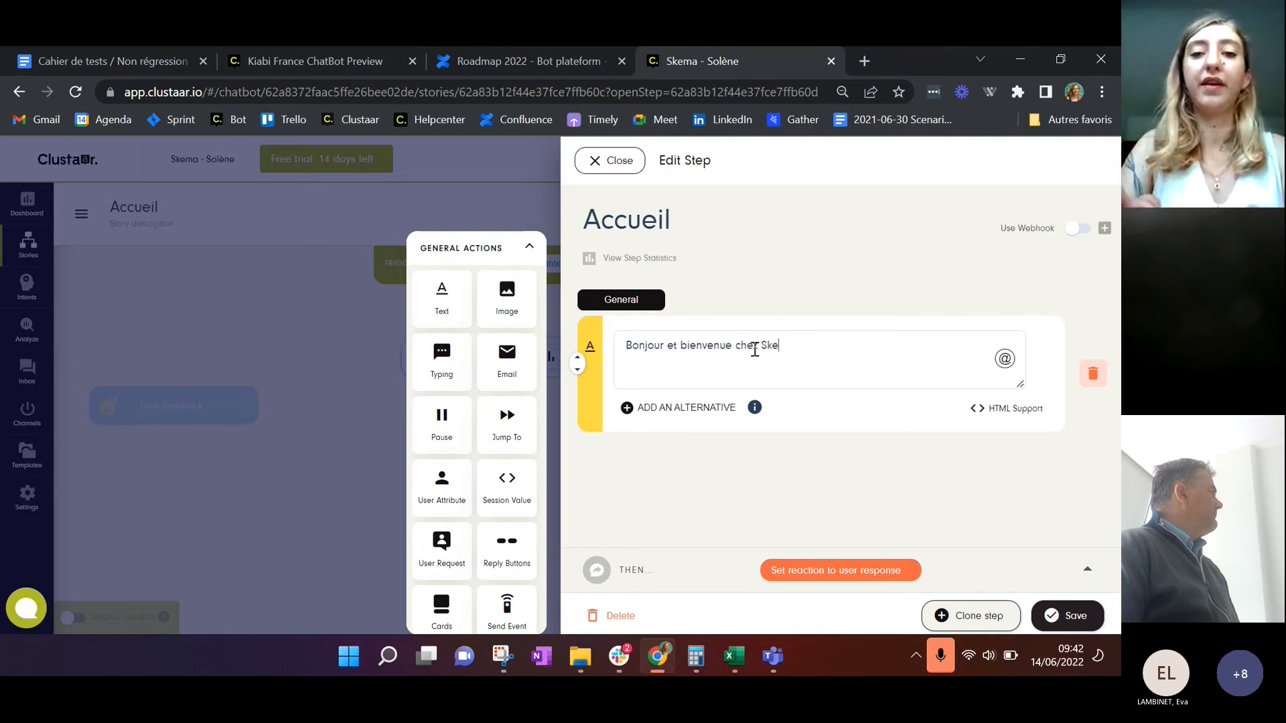
type("kema !")
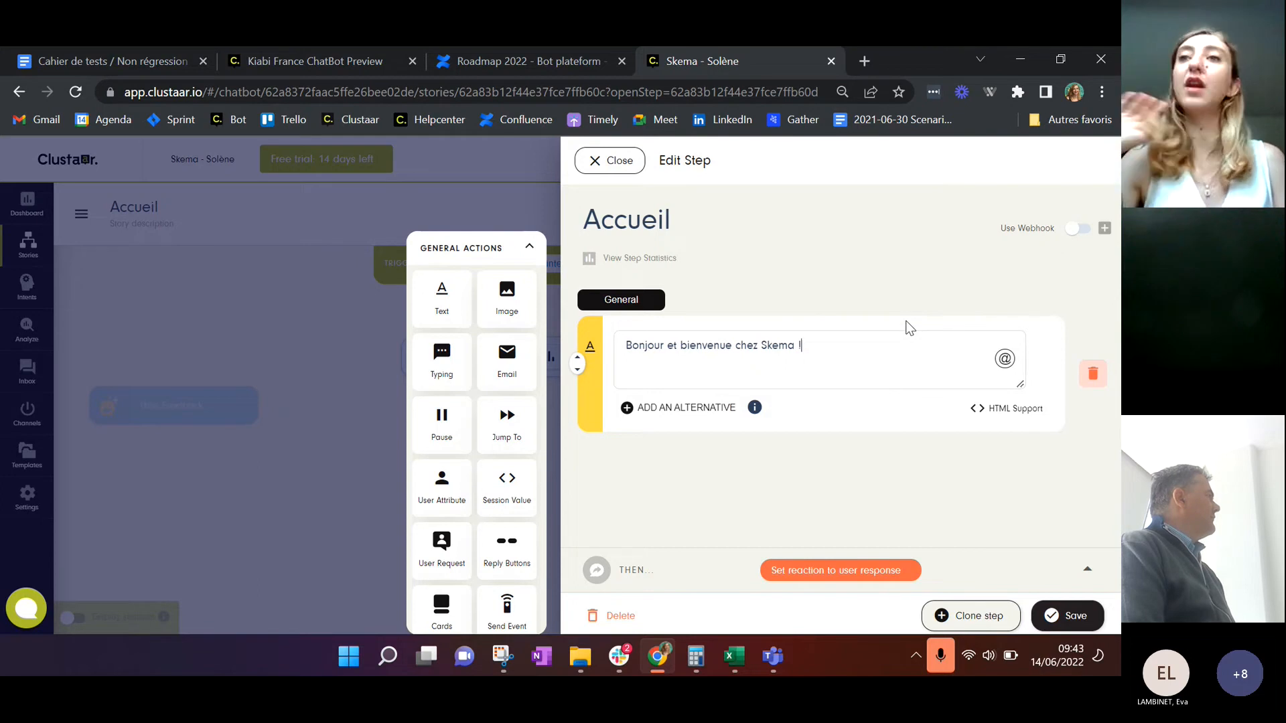
Review the HTML tags supported in the text action, particularly the bold syntax
left_click(1003, 410)
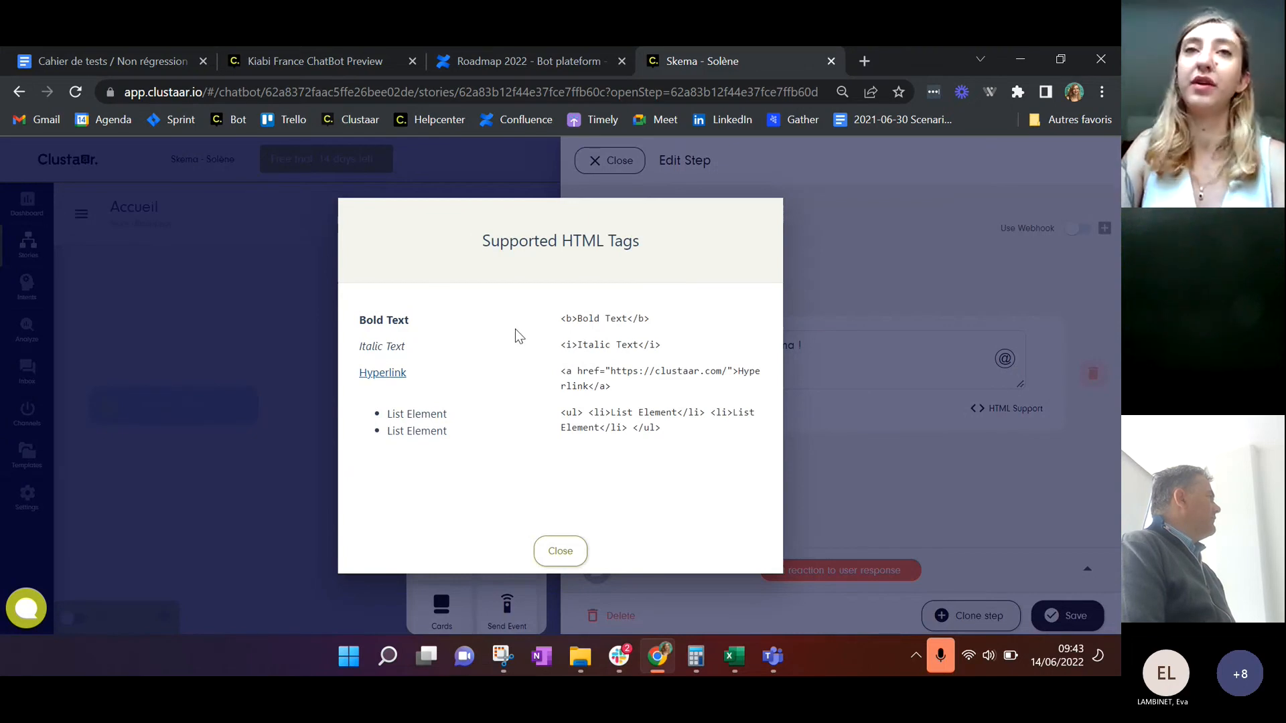
left_click_drag(561, 319, 697, 342)
left_click(699, 341)
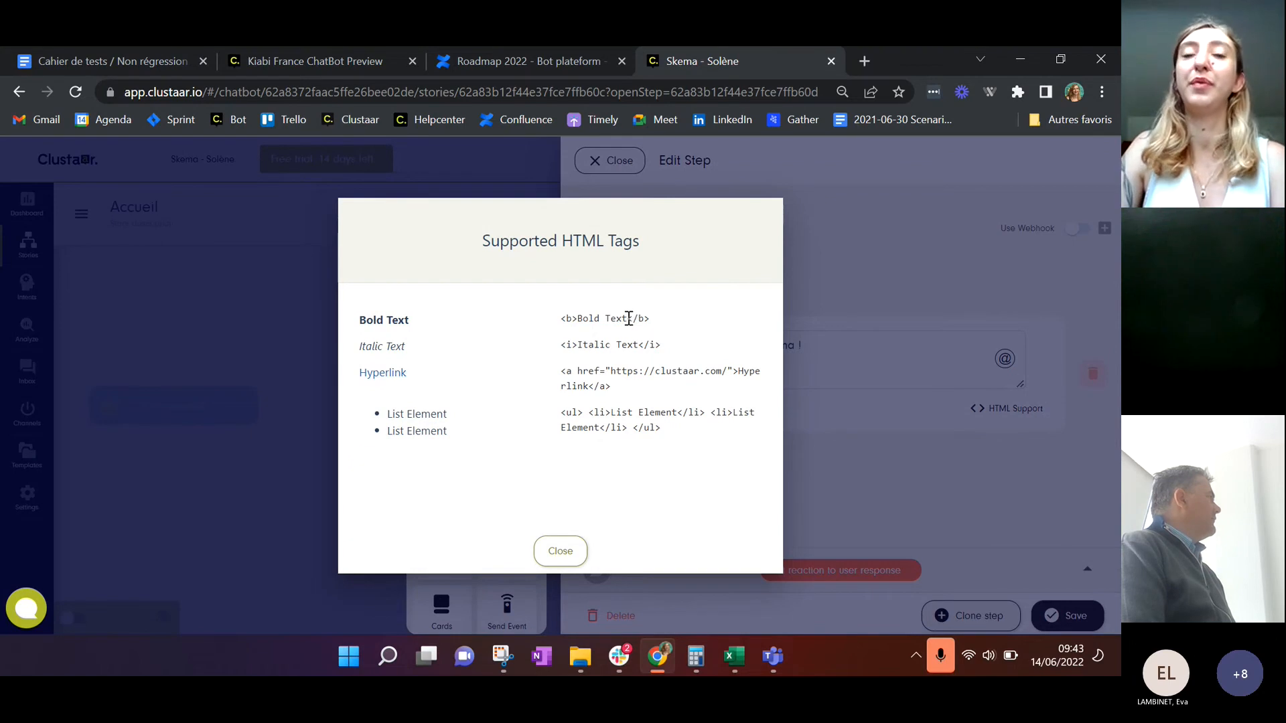
left_click_drag(629, 319, 581, 320)
left_click(581, 549)
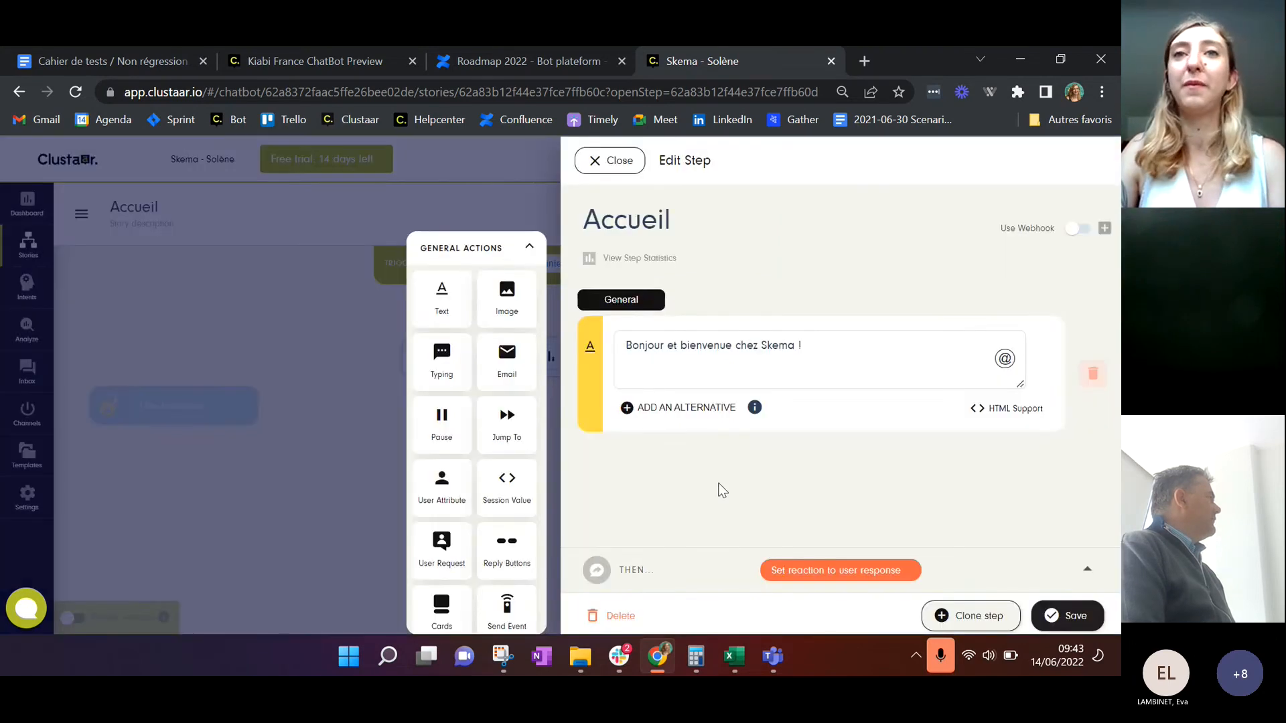
Add a Typing action and a Jump To action below the welcome text
left_click_drag(441, 361, 751, 475)
left_click_drag(860, 429, 858, 420)
scroll(854, 417, "down", 1)
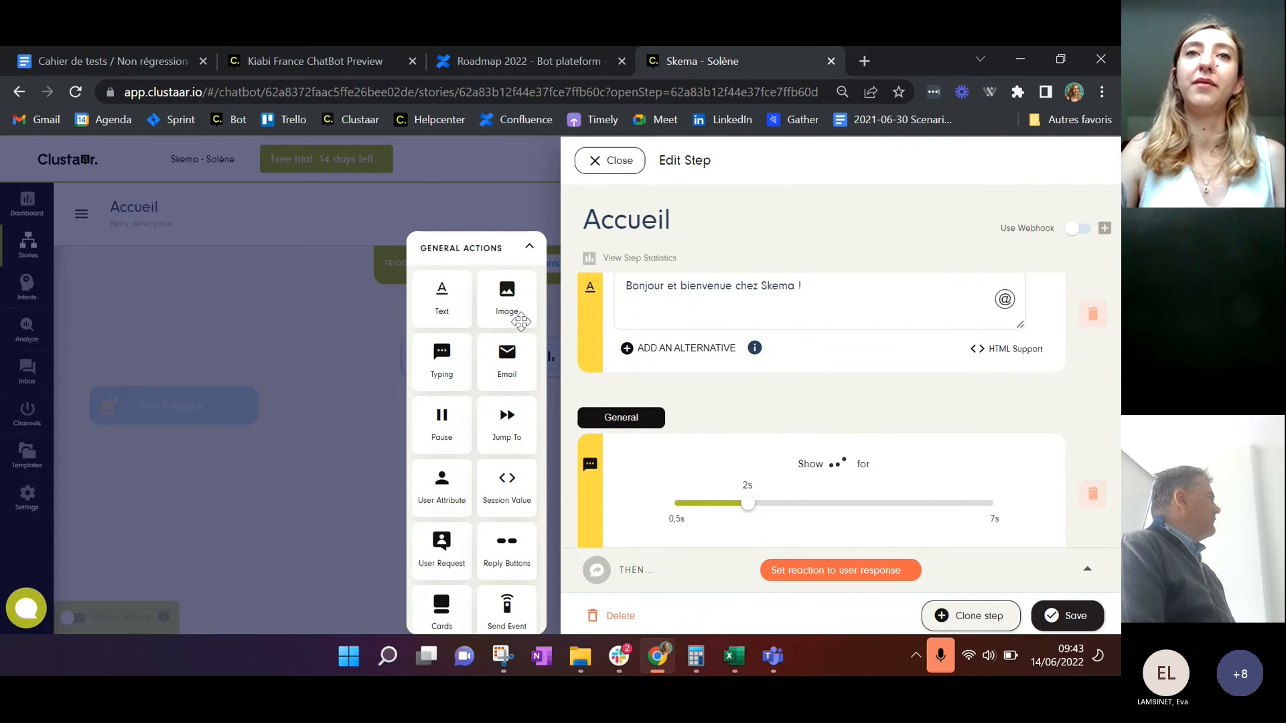
left_click_drag(508, 430, 750, 527)
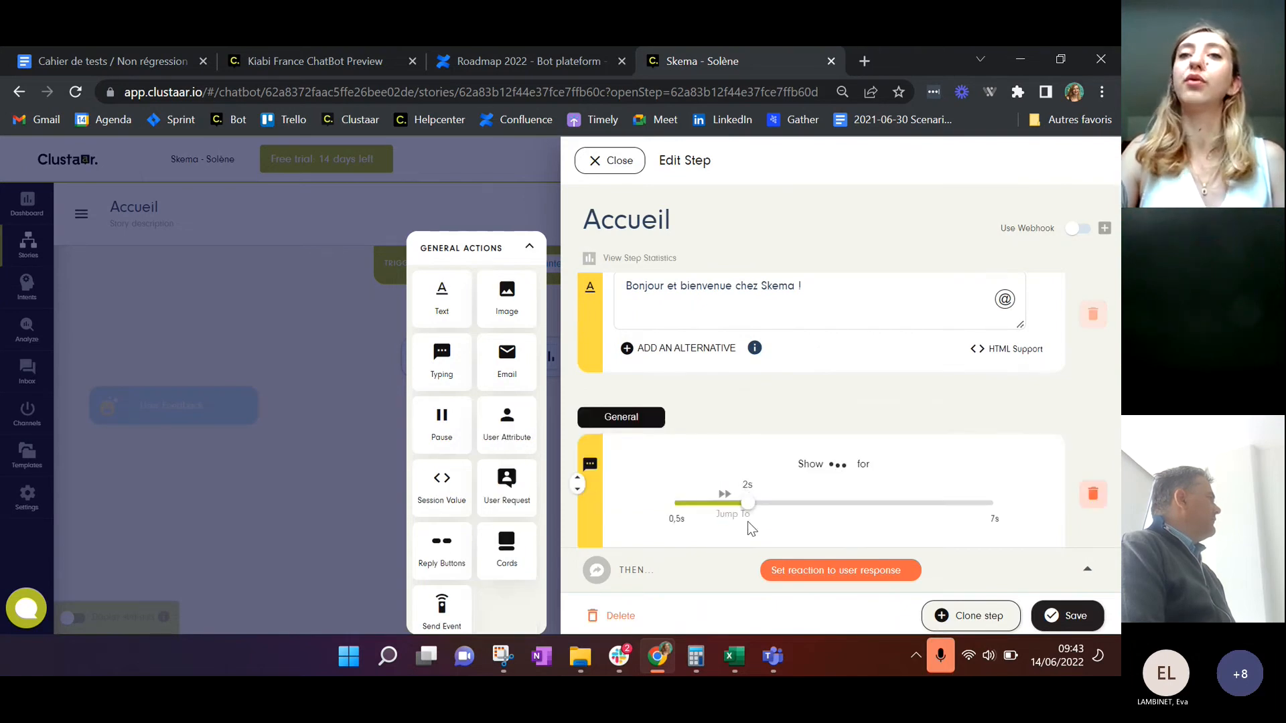
left_click_drag(750, 527, 751, 524)
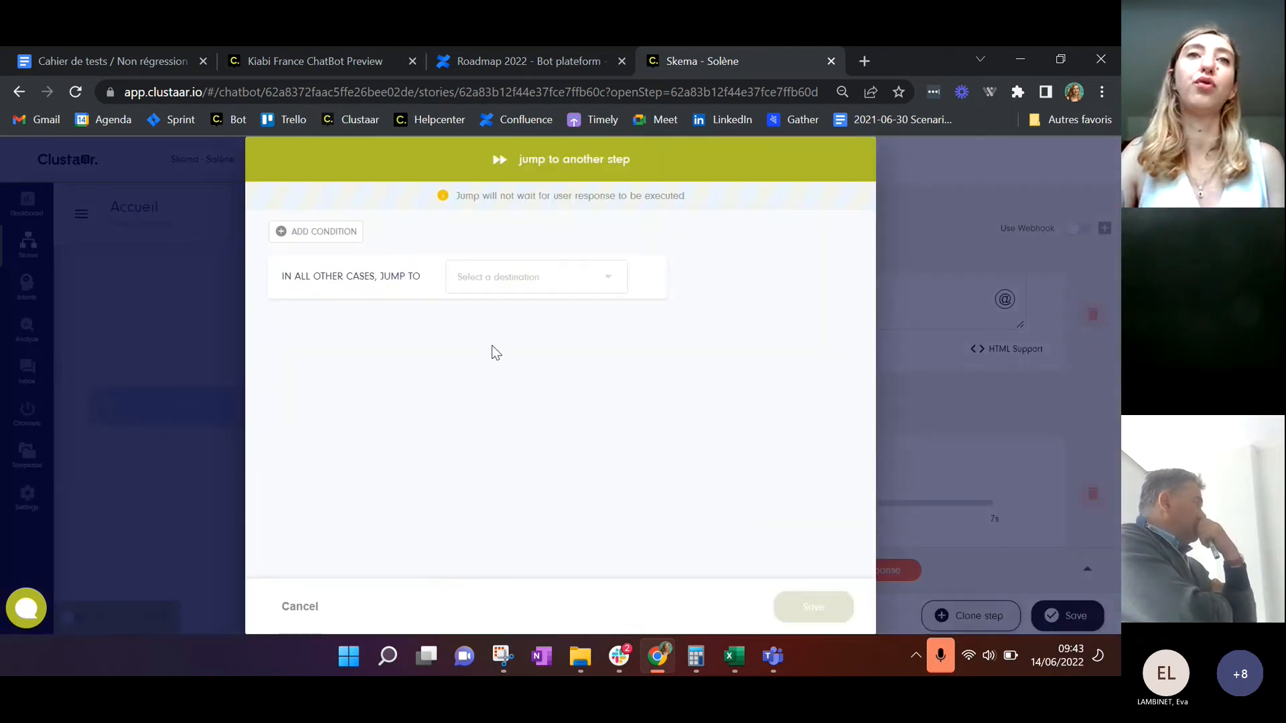
left_click(353, 239)
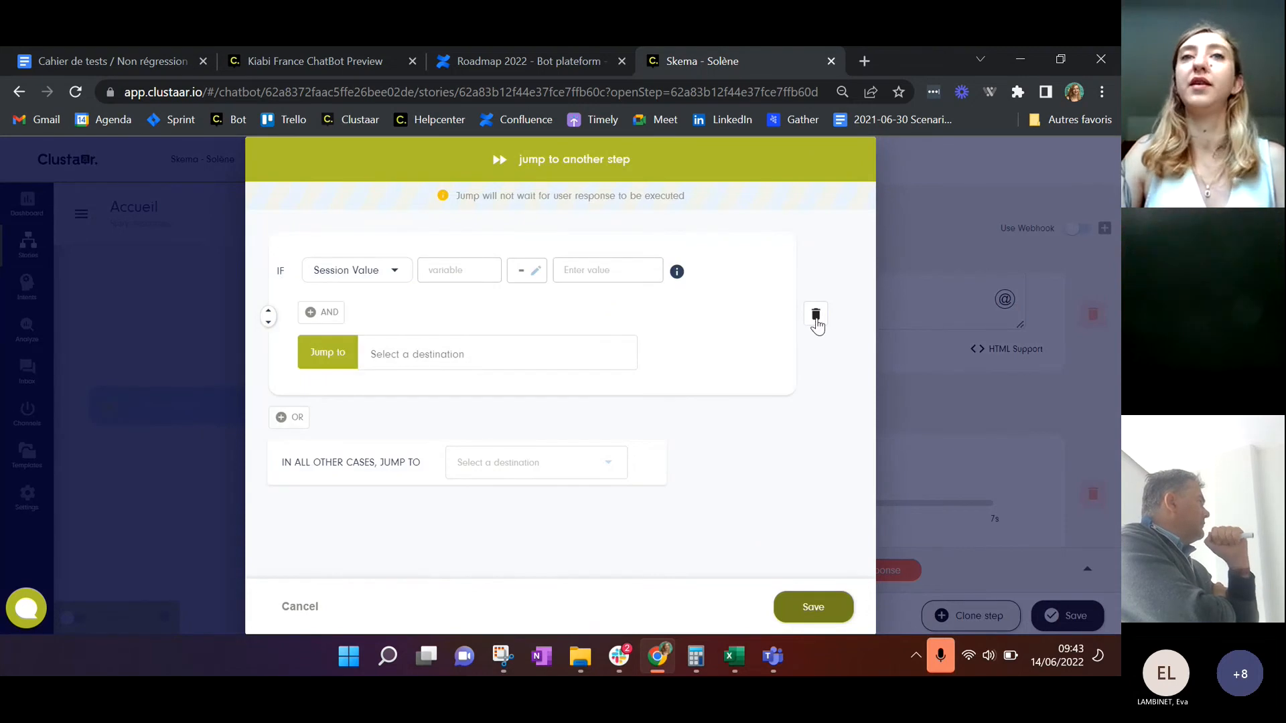
left_click(816, 316)
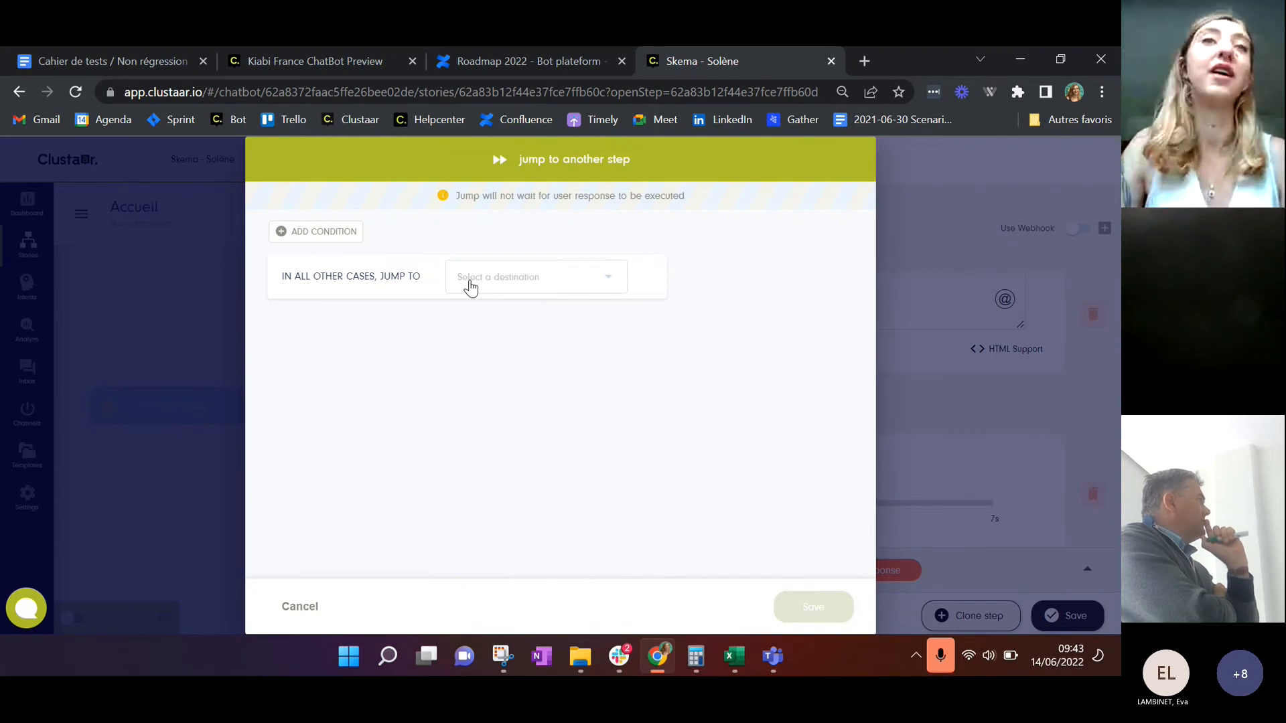
left_click(343, 234)
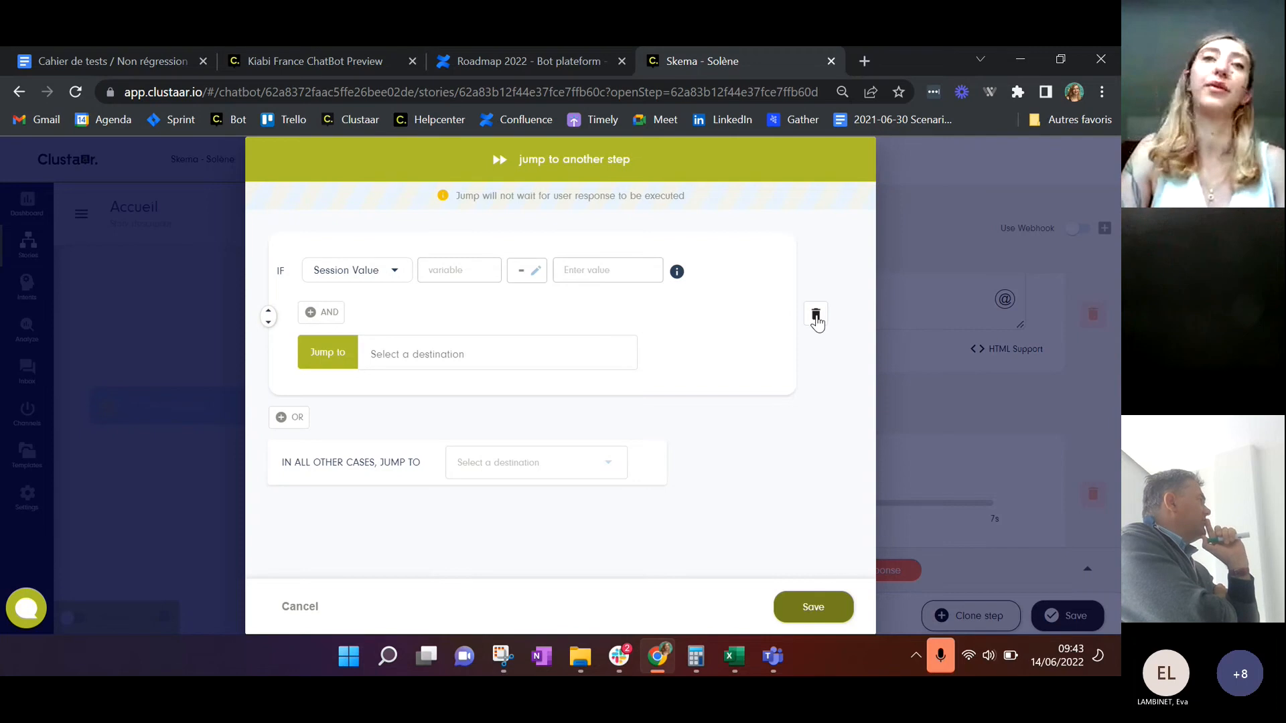
left_click(817, 318)
Set the jump's destination for all other cases to a new step named "Menu principal" and save the Accueil step
left_click(483, 278)
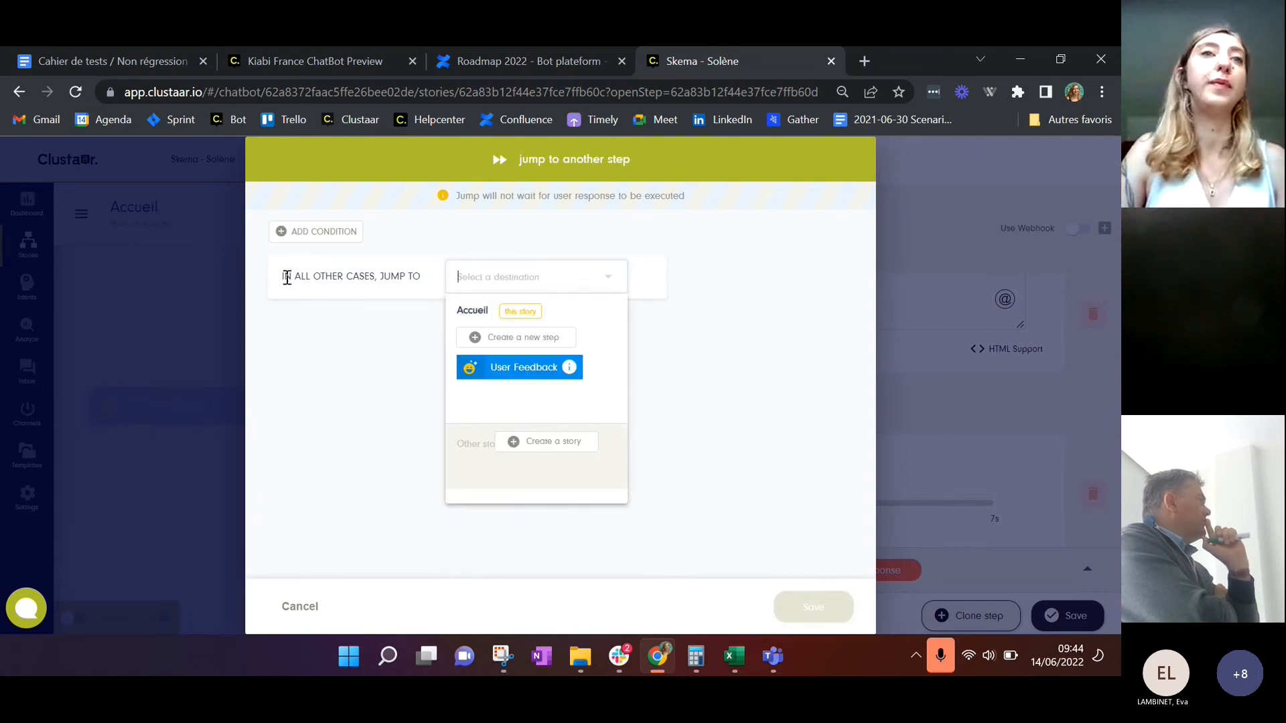
left_click_drag(281, 276, 362, 277)
left_click(487, 285)
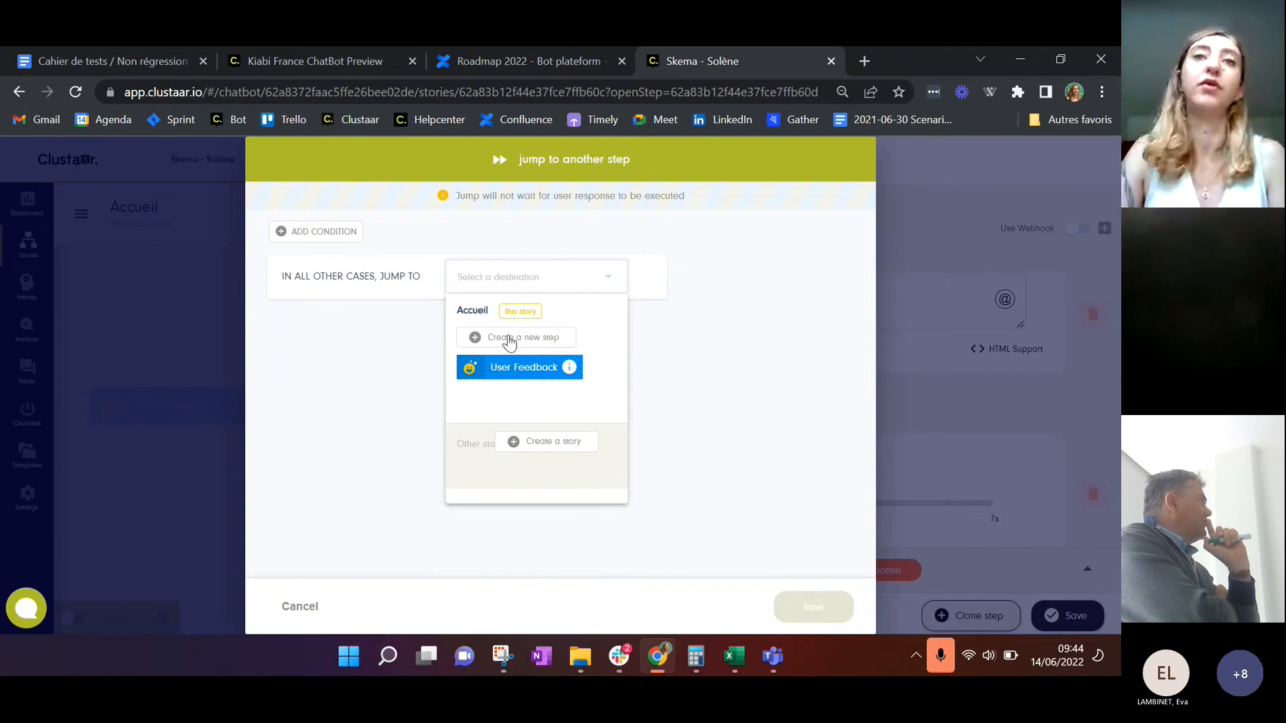
left_click(547, 339)
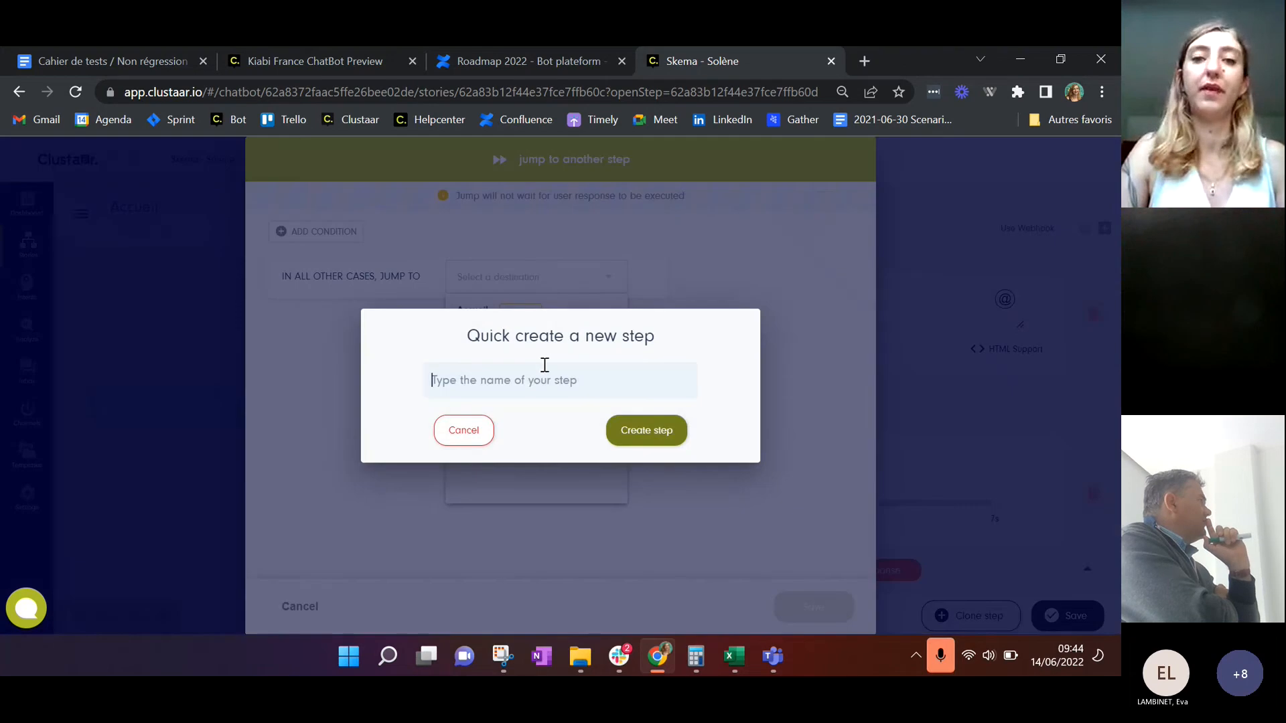
type("Menu")
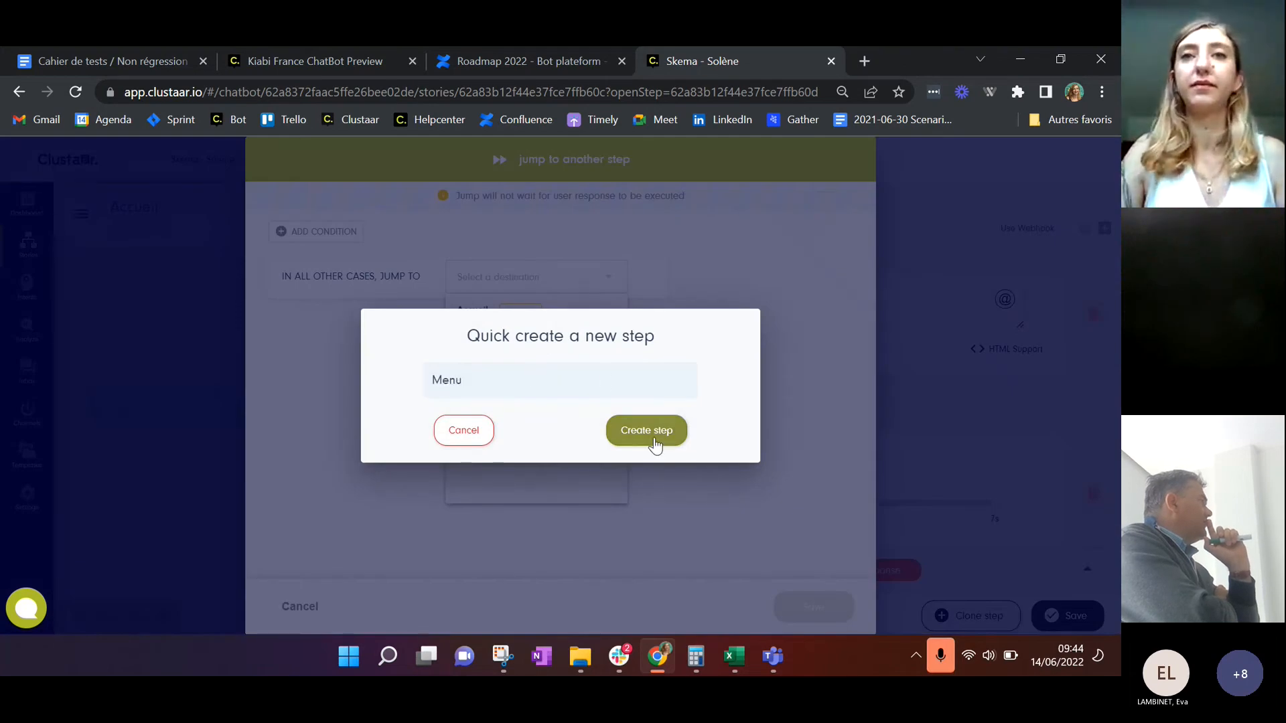
type(" principal")
left_click(668, 436)
left_click(668, 436)
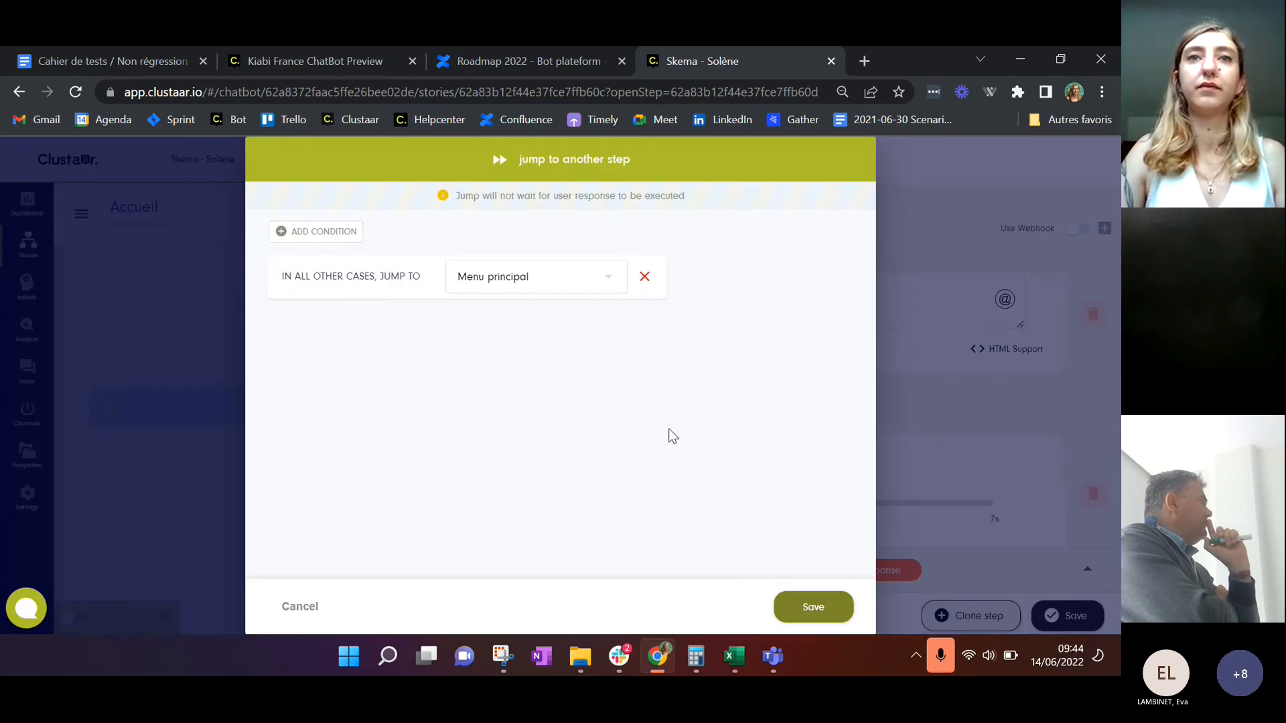
left_click(831, 609)
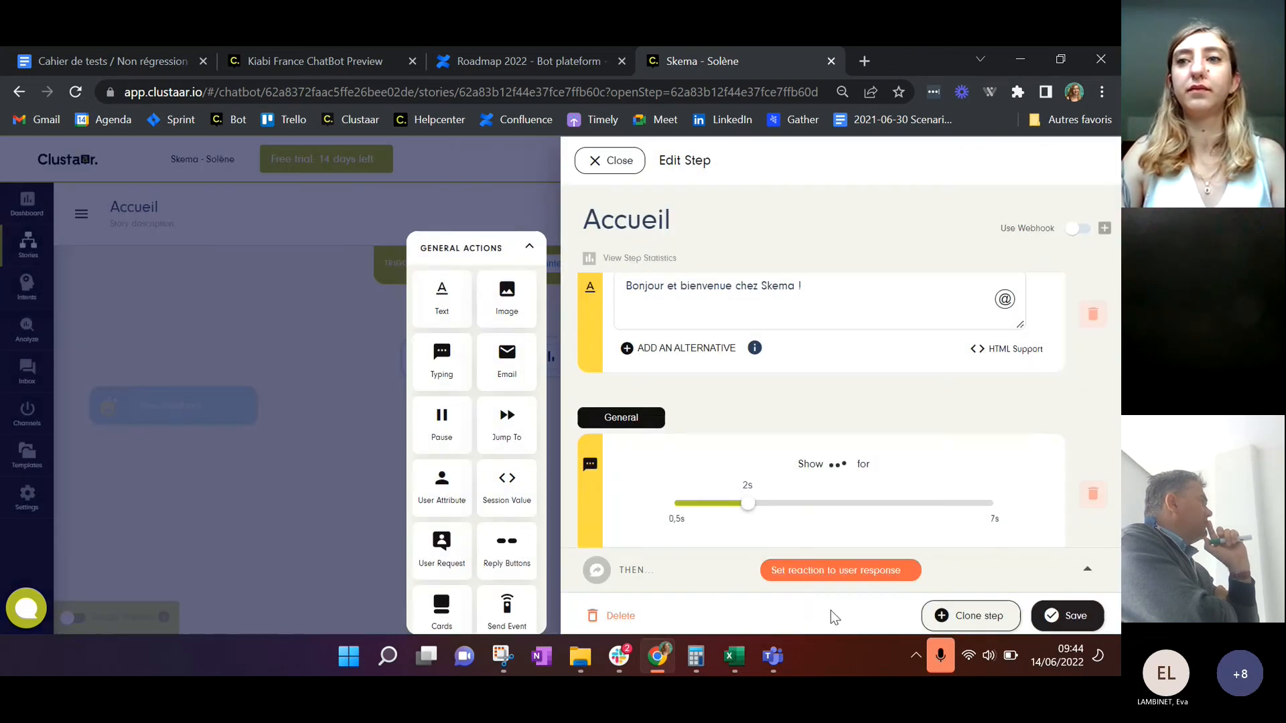
left_click(1068, 615)
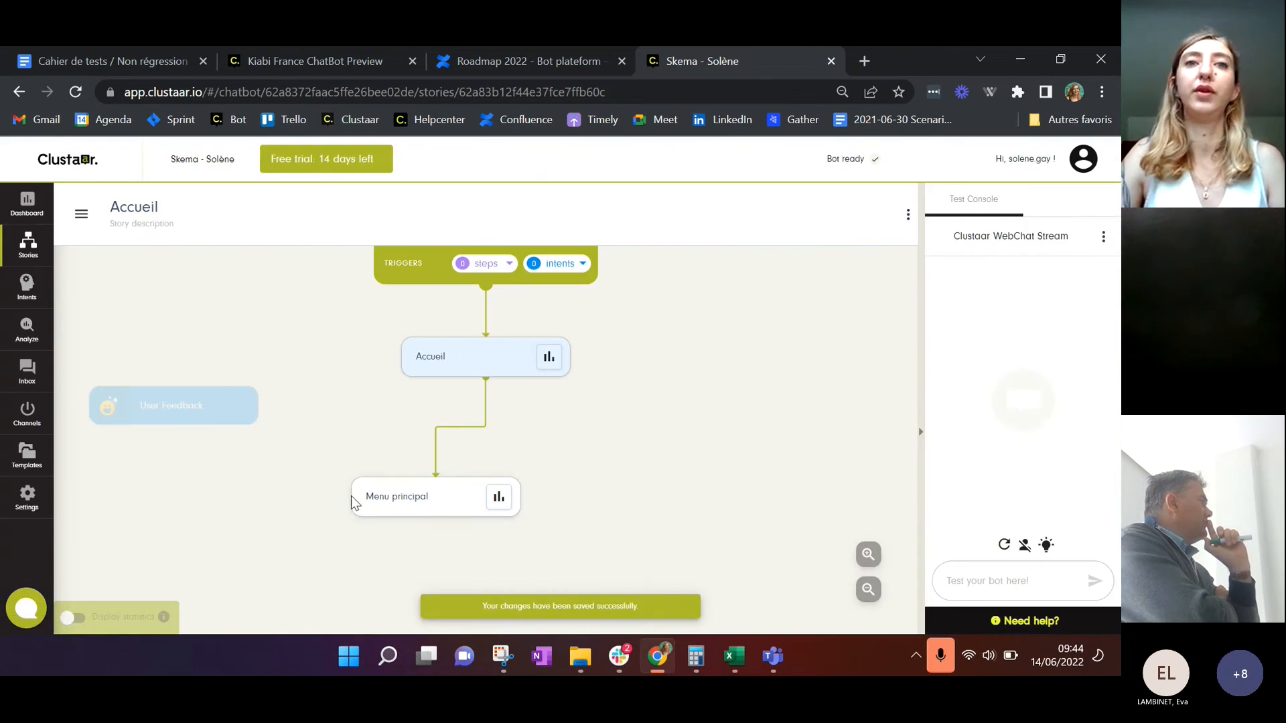
Align the Menu principal step beneath Accueil and give it a Reply Buttons action with the message "Comment puis-je vous aider aujourd'hui ?"
left_click_drag(355, 493, 409, 467)
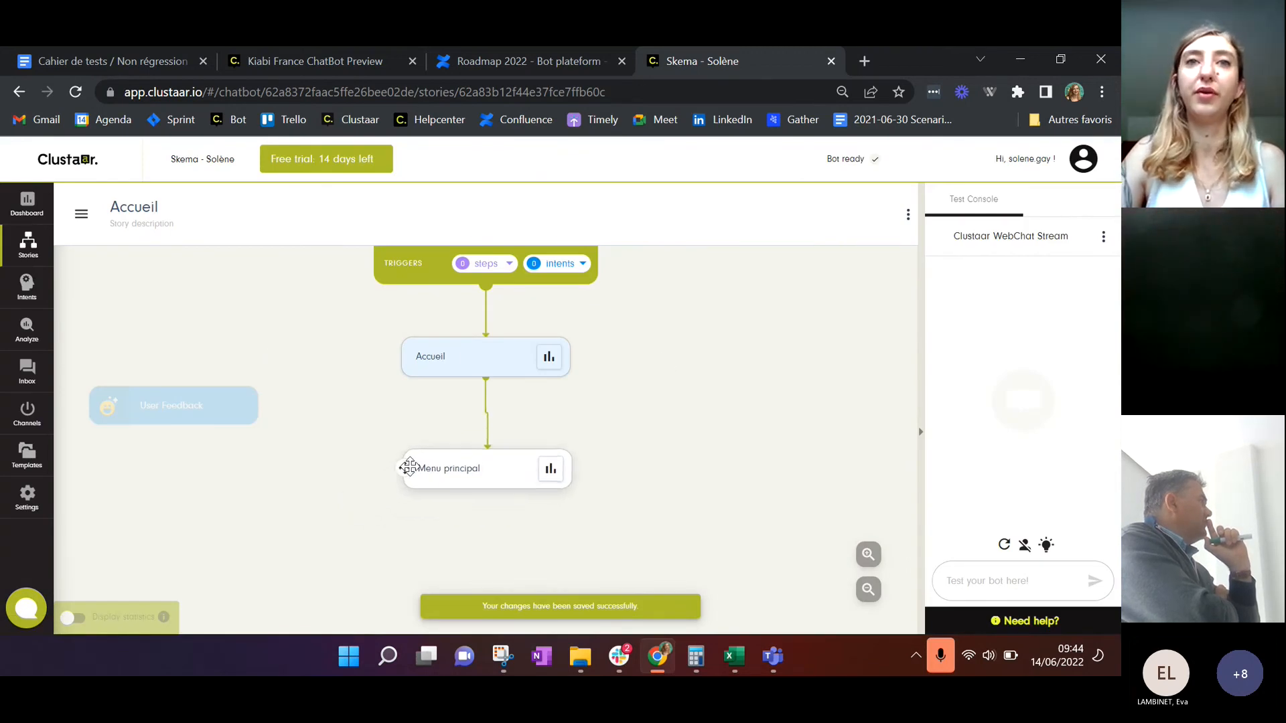
left_click(409, 467)
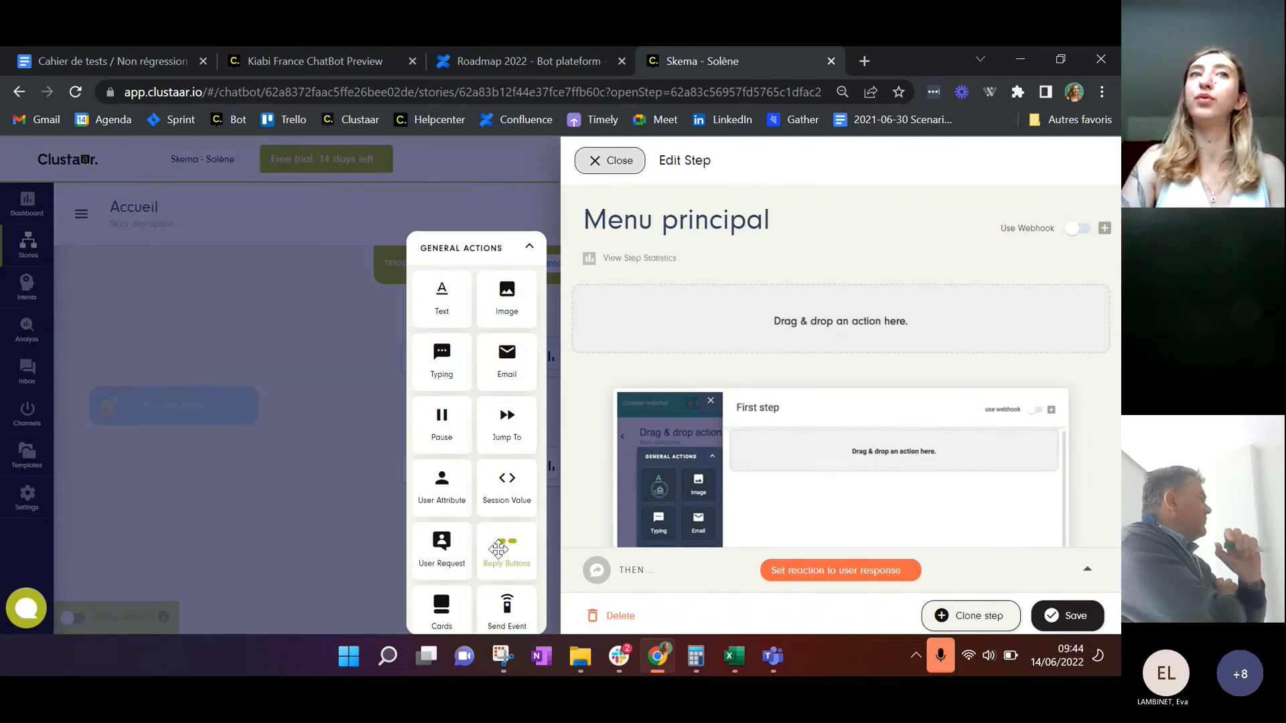
left_click_drag(499, 549, 701, 333)
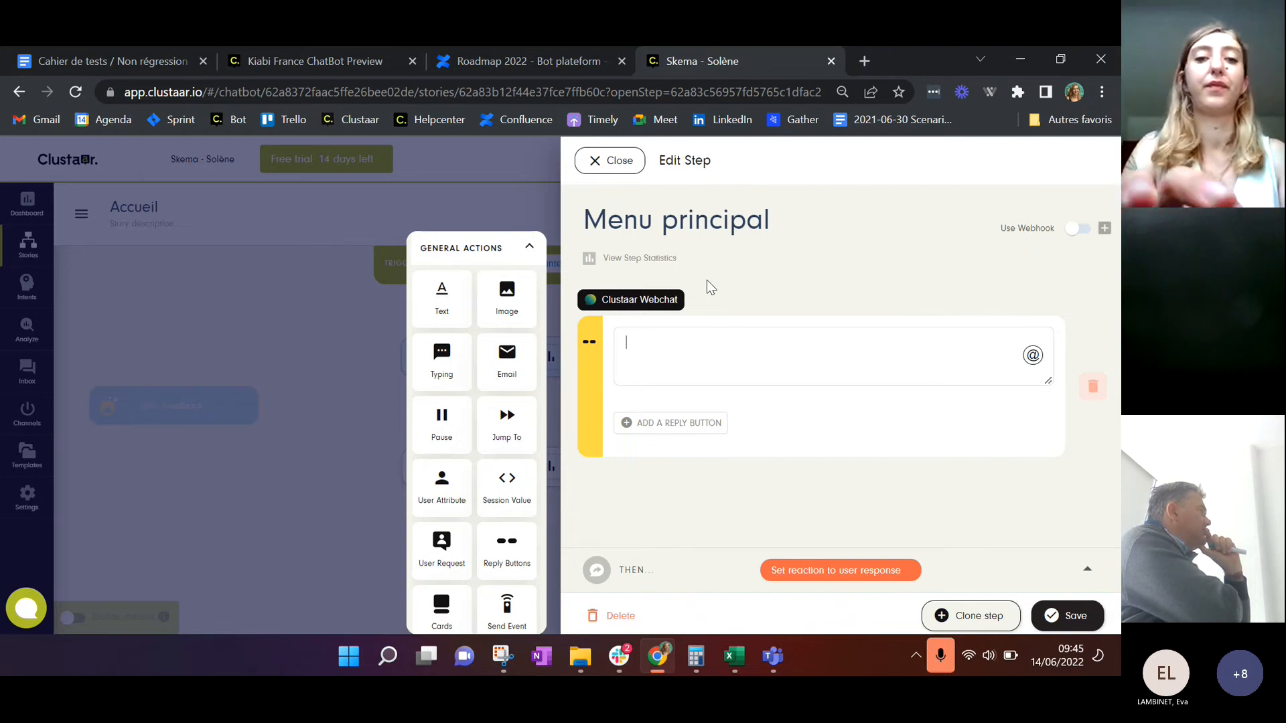
type("Comment puis-je vous aider aujourd'hui ?")
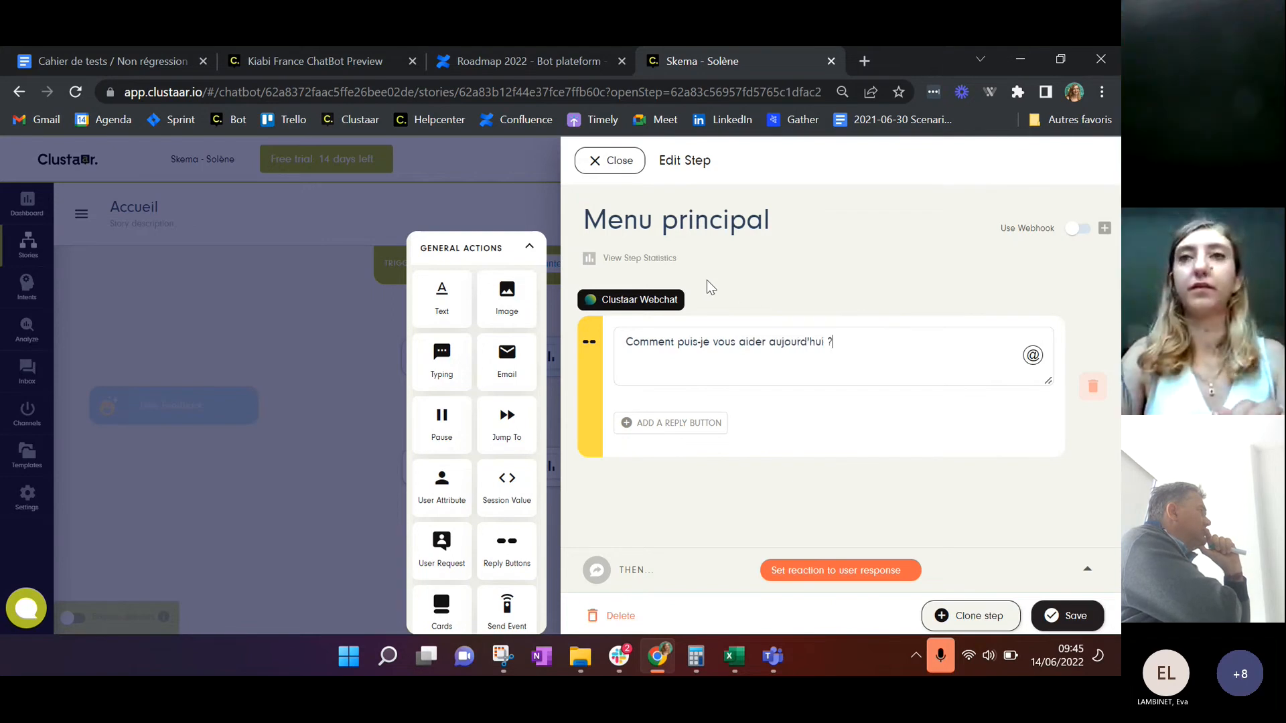
Start a first reply button under the question and label it "Les cours"
left_click(672, 424)
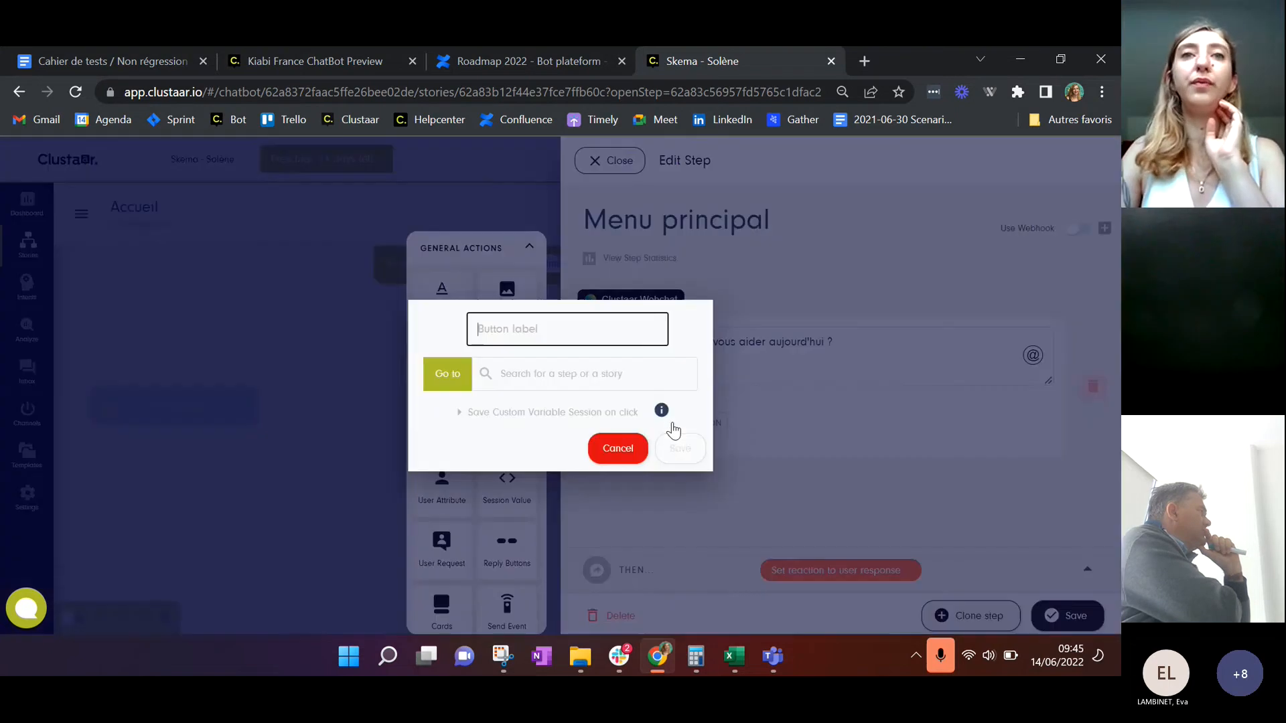
left_click(618, 449)
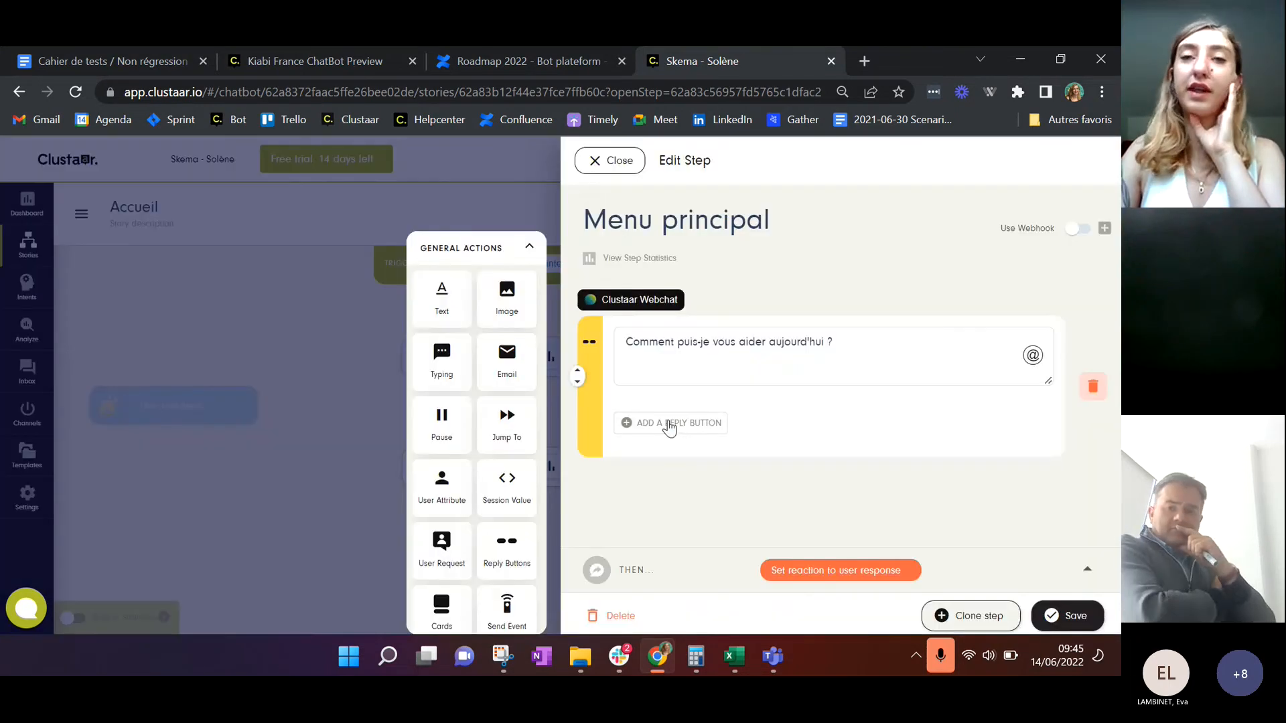
left_click(671, 429)
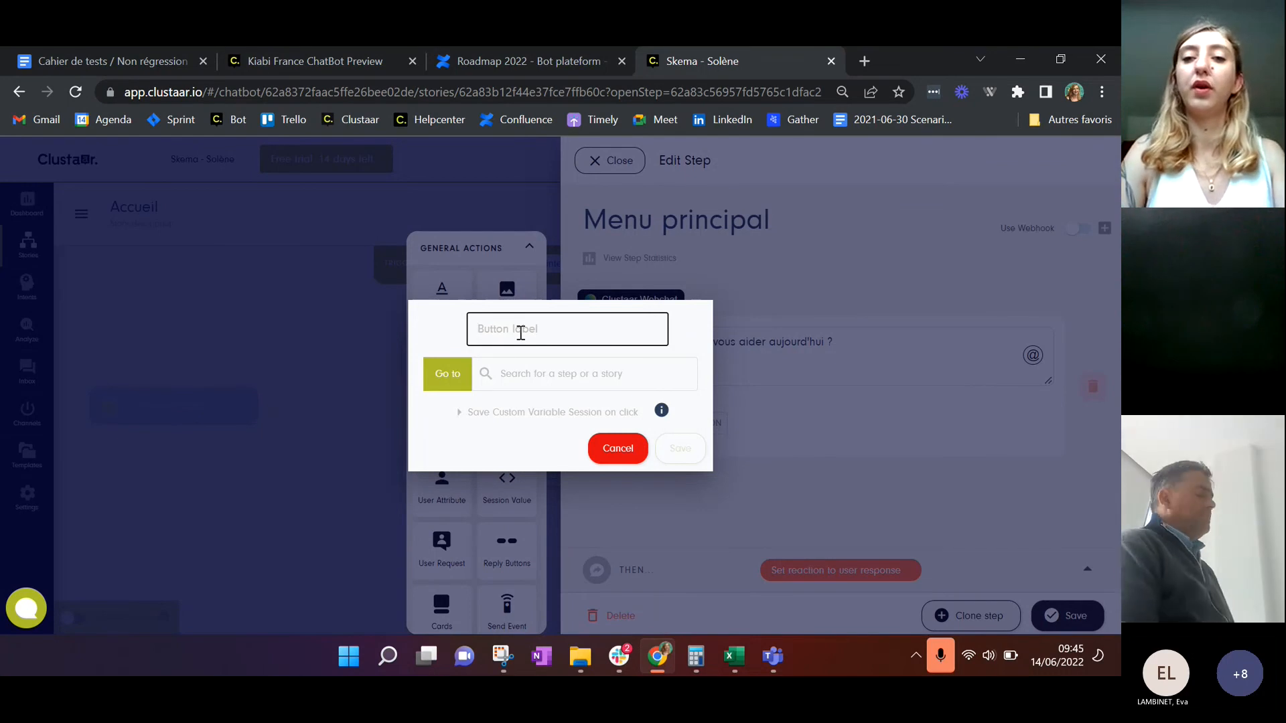
type("Les cours")
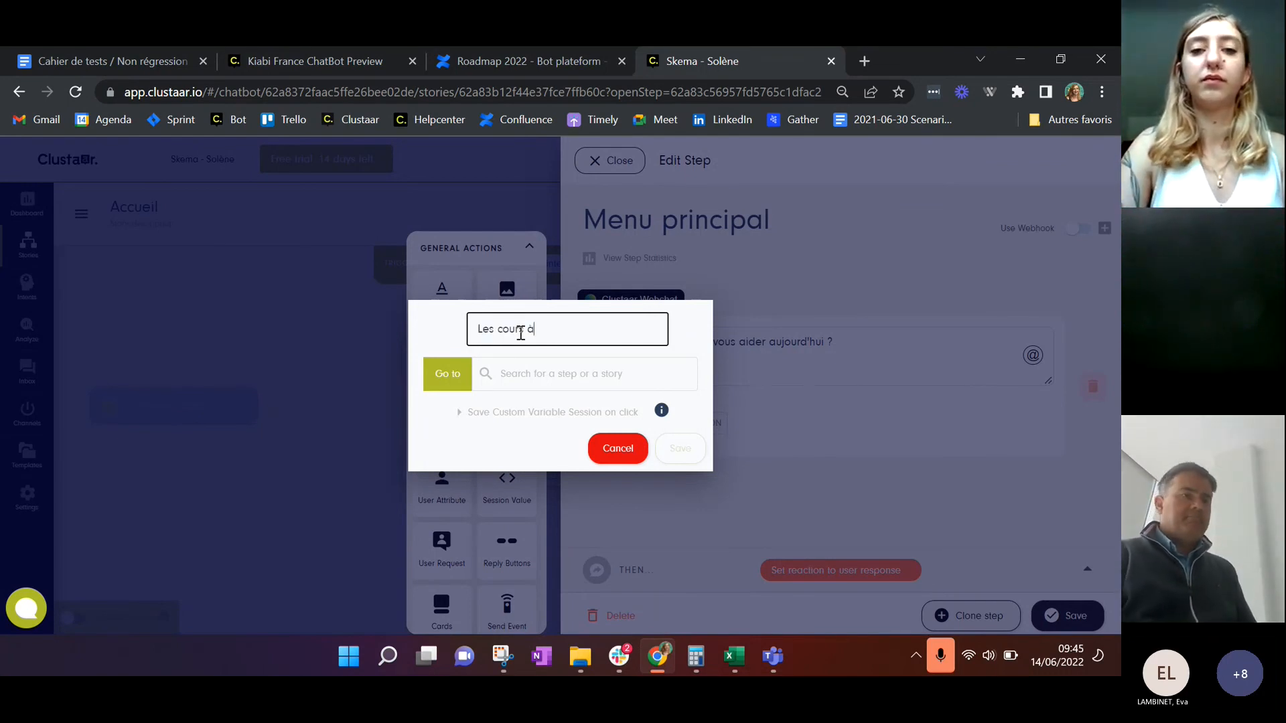
type(" à Skema")
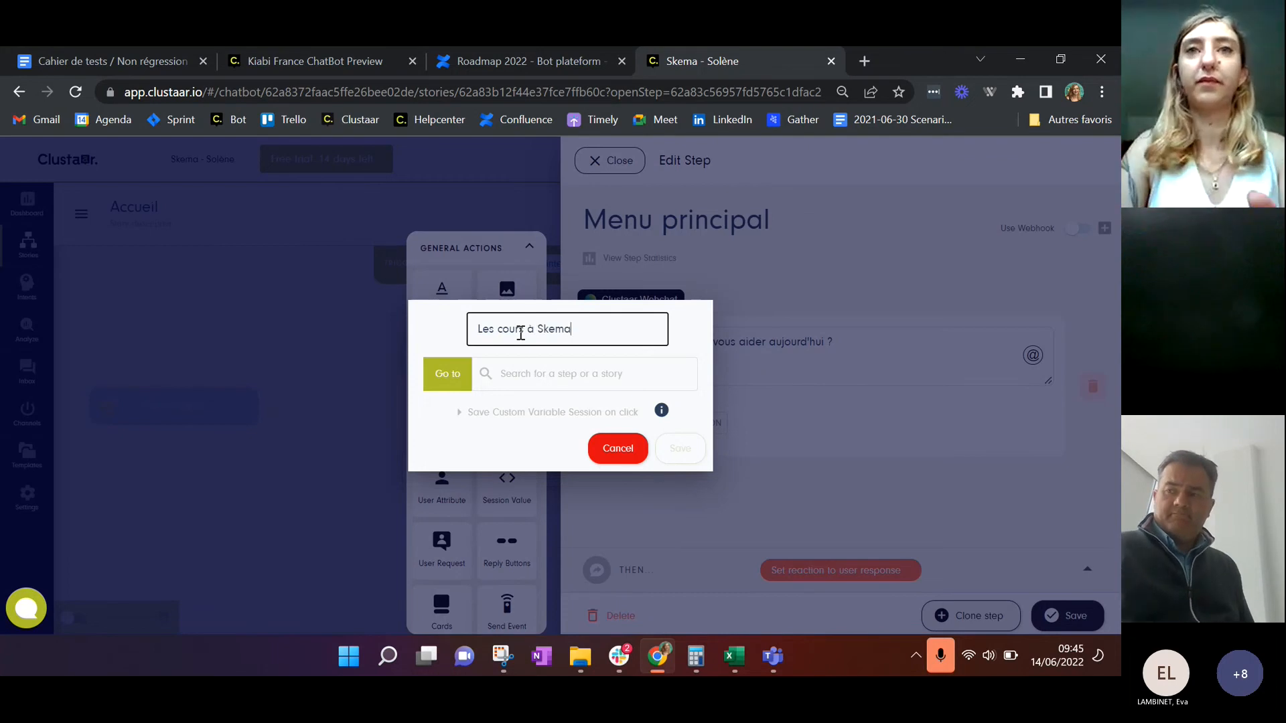
key("BackSpace")
key("BackSpace")
key("BackSpace")
key("BackSpace")
key("BackSpace")
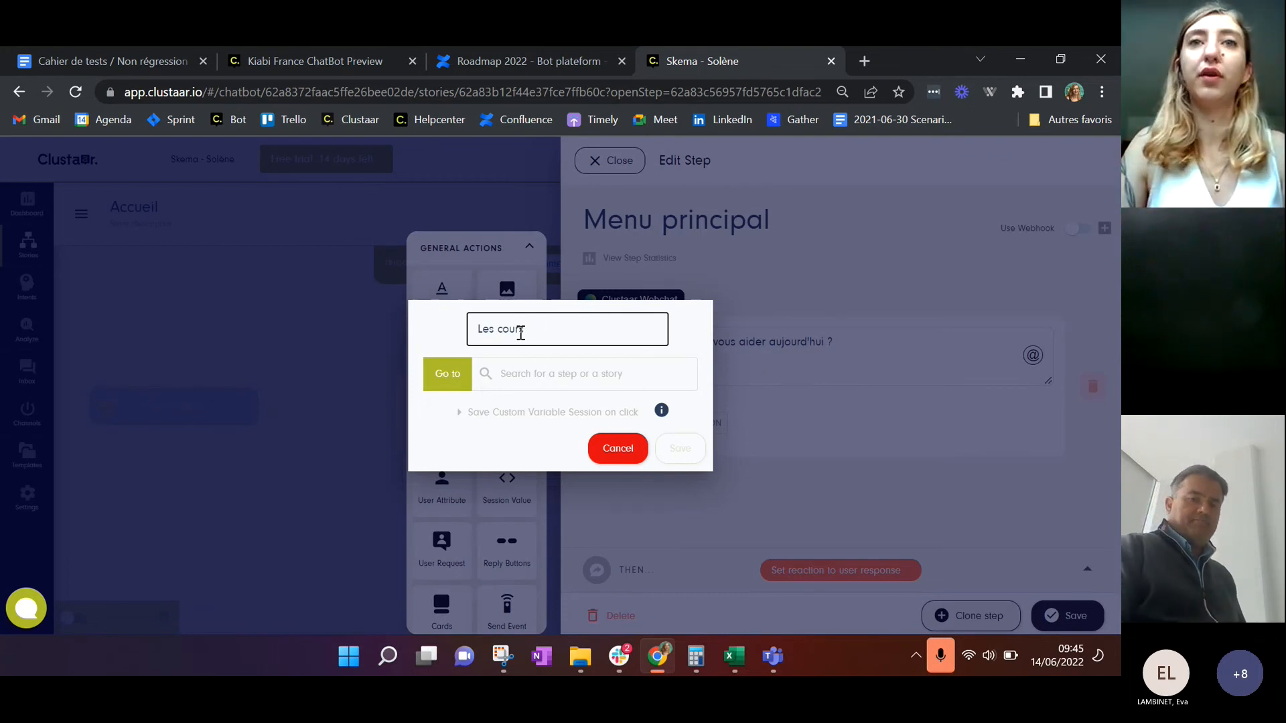
Make the reply button lead to a new story named "Les cours" and save the button
left_click(541, 373)
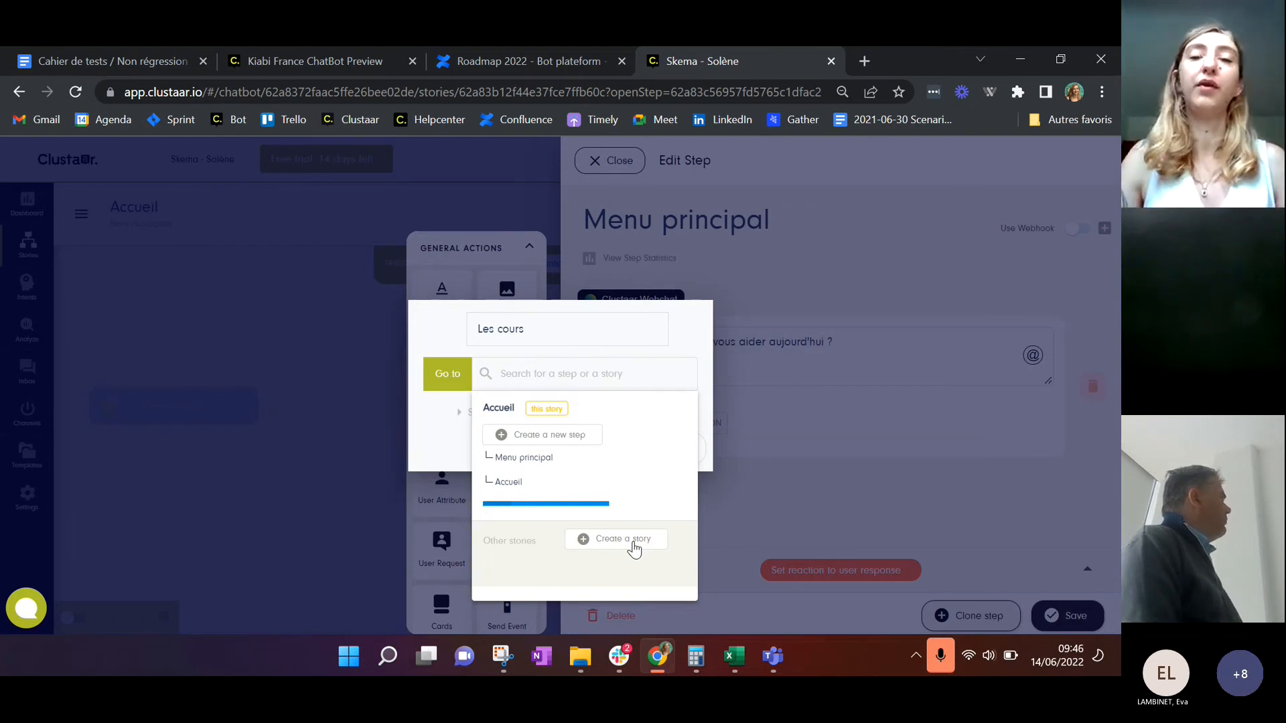
left_click(634, 544)
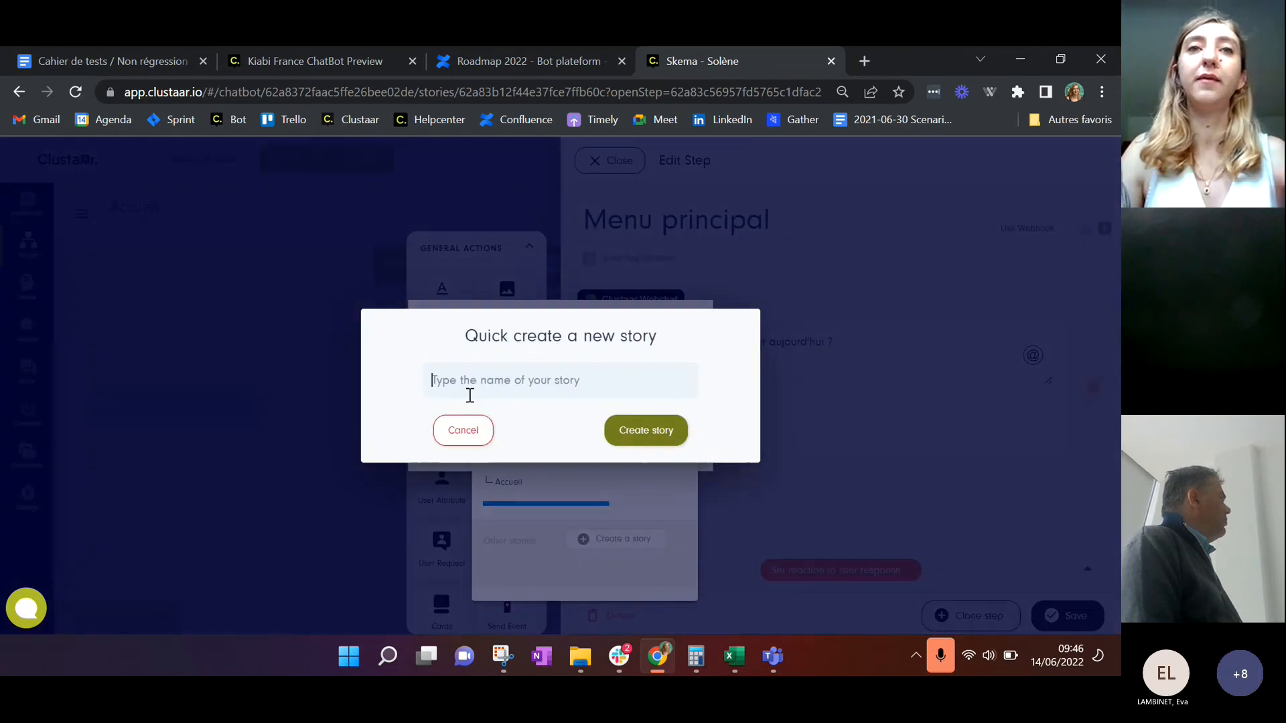
type("Les cours")
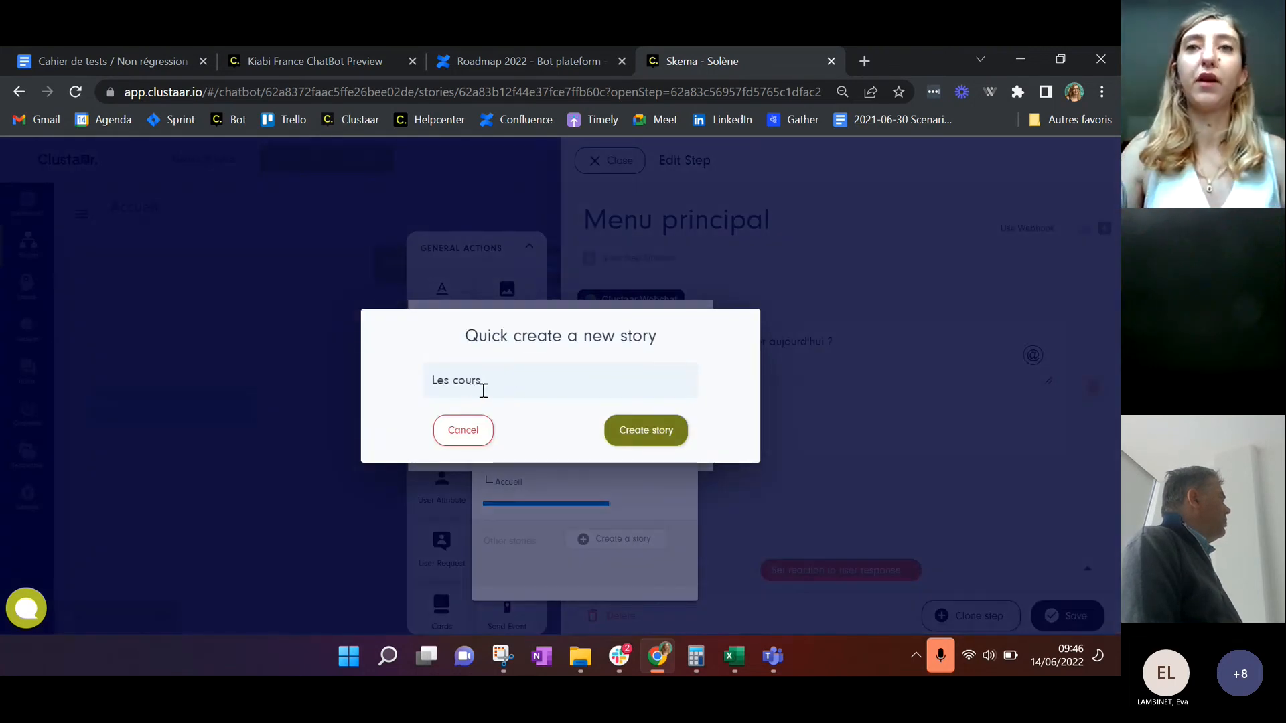
left_click(654, 434)
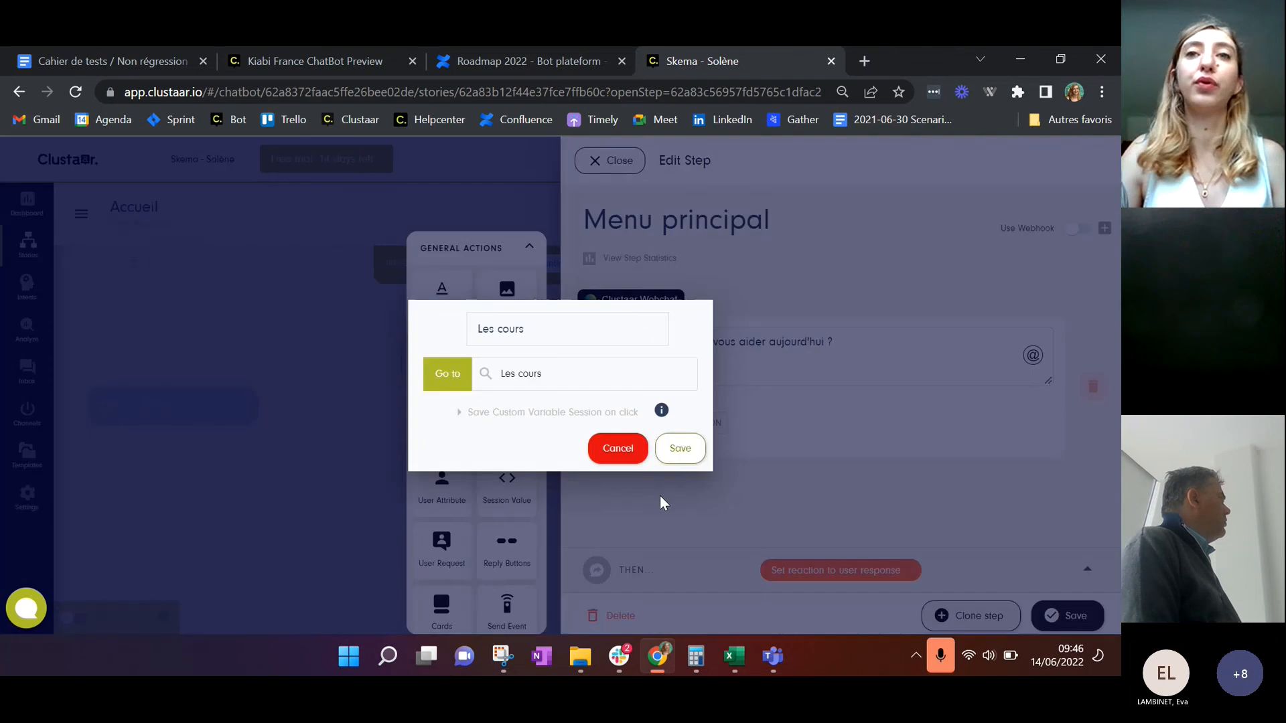
left_click(680, 448)
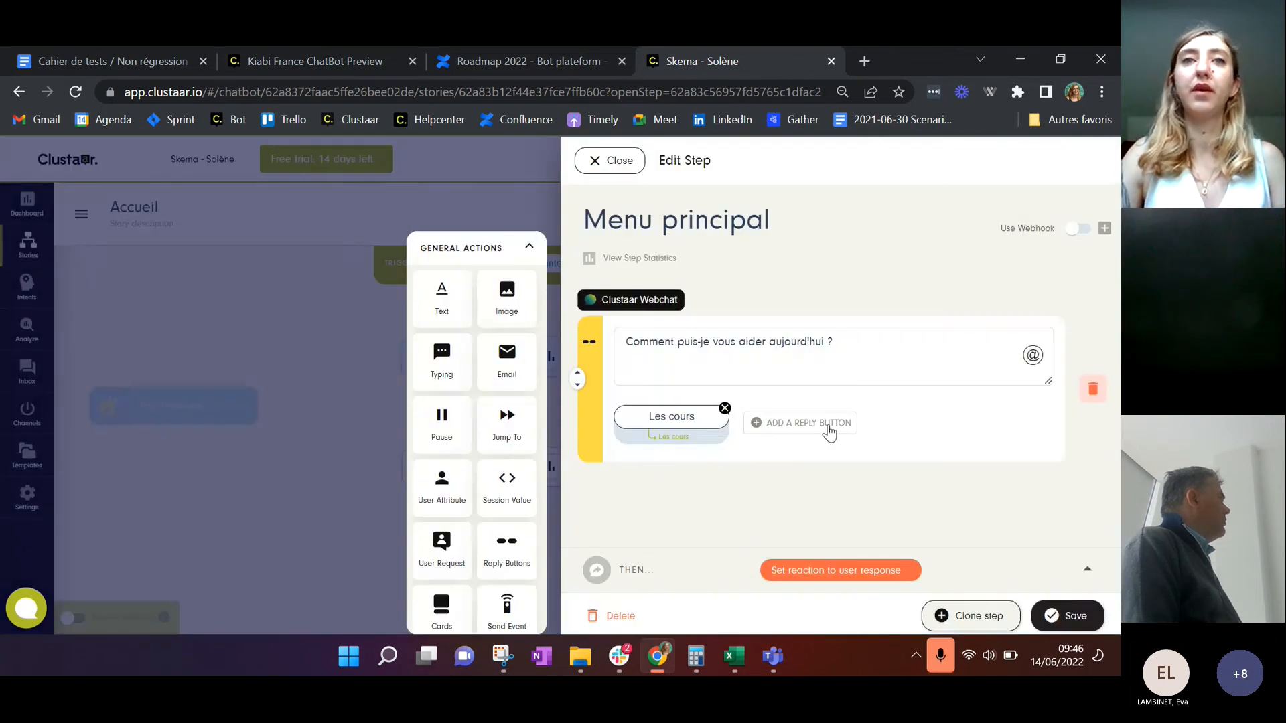
Add a second reply button labelled "La vie étudiante" that leads to a new story of the same name
left_click(830, 432)
type("La vie étudiante")
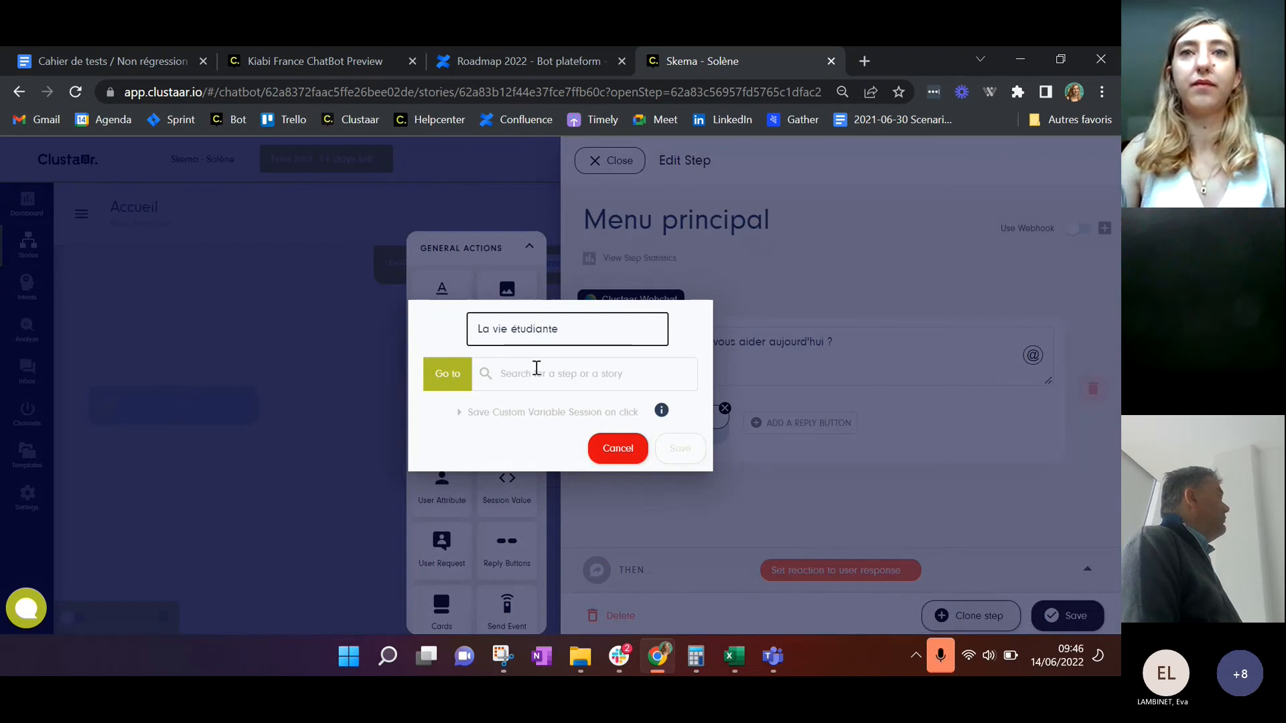
left_click(539, 373)
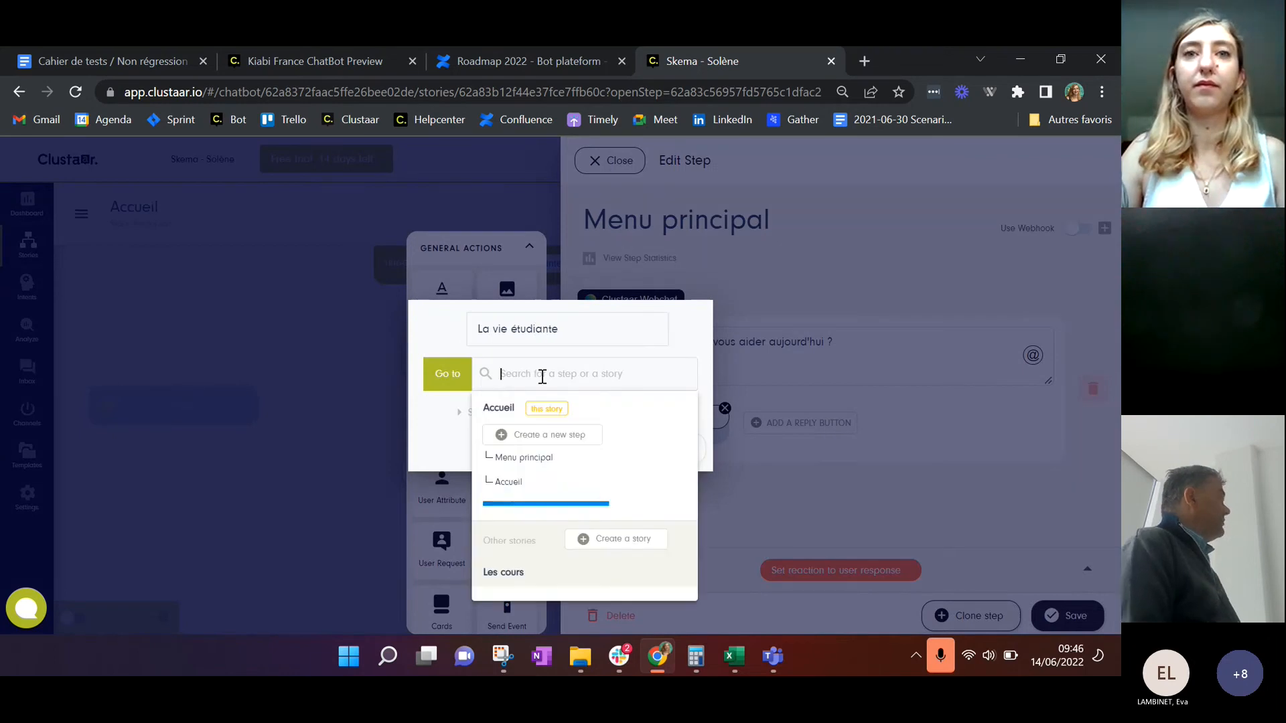
left_click(605, 544)
type("La vie étudian")
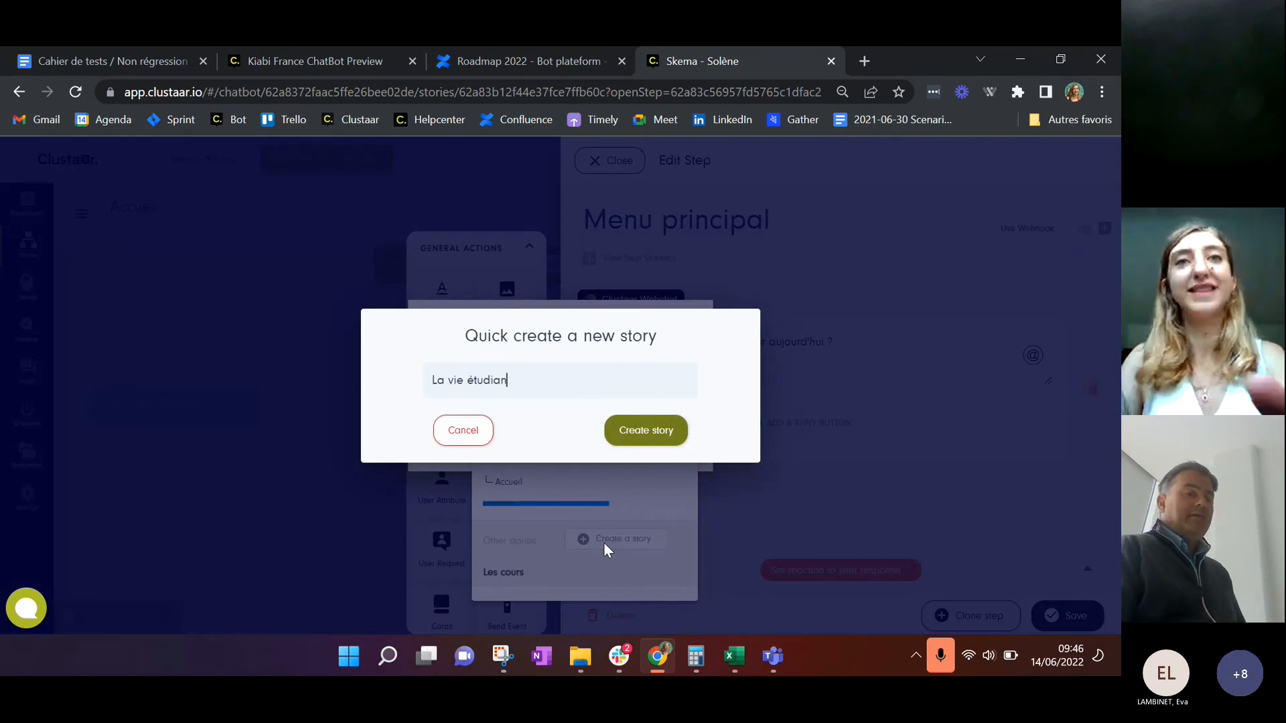
type("te")
left_click(657, 430)
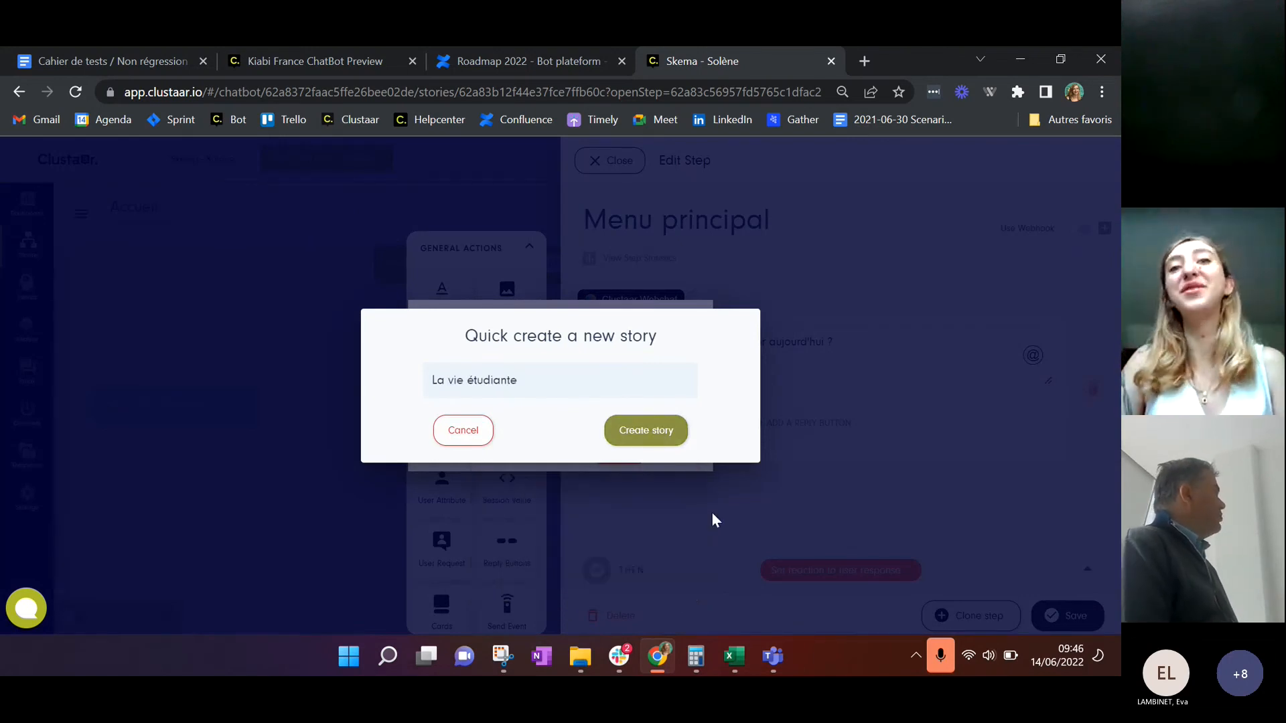
left_click(663, 439)
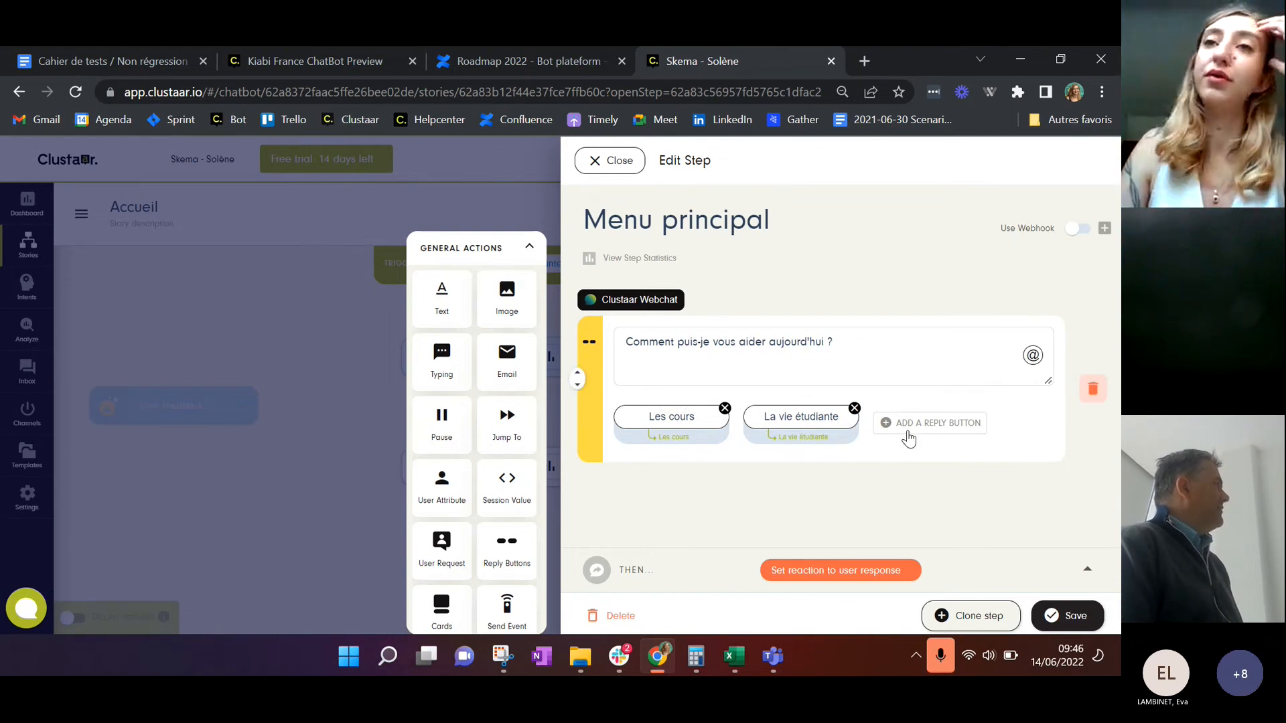
Start a third reply button and label it "Les inscriptions"
left_click(930, 423)
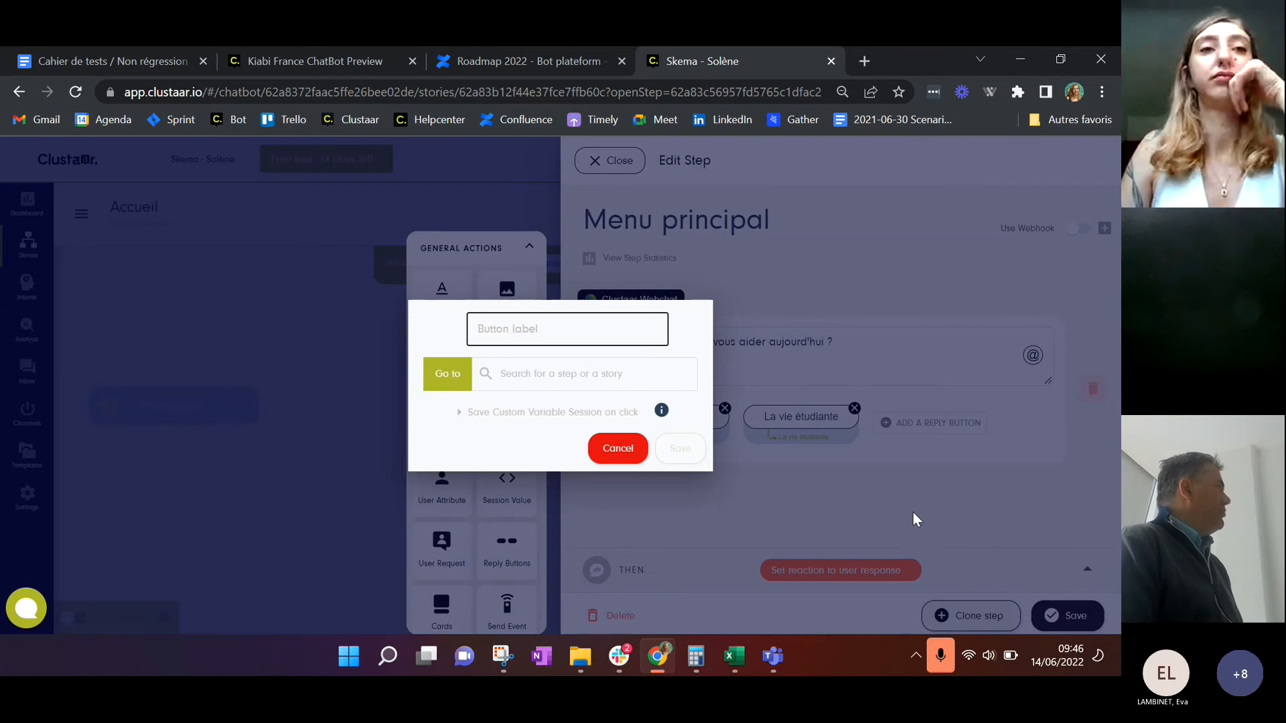
type("Inscript")
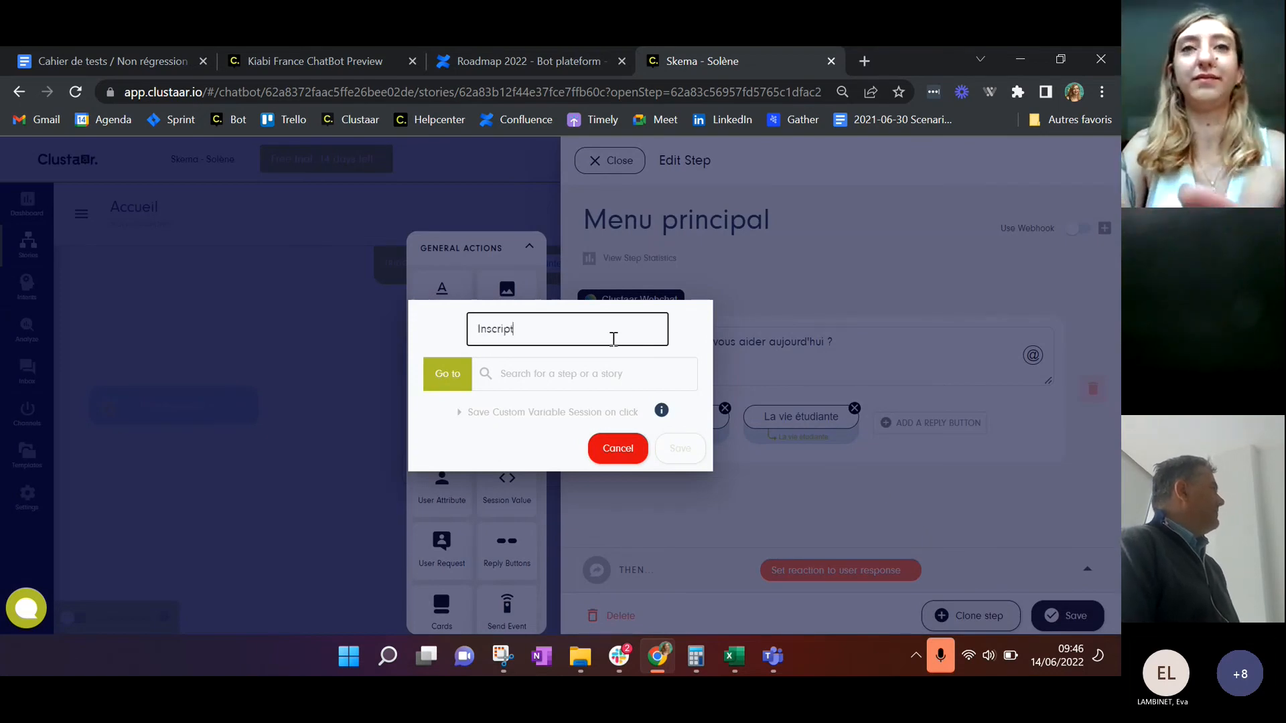
type("Les")
key("Delete")
type("in")
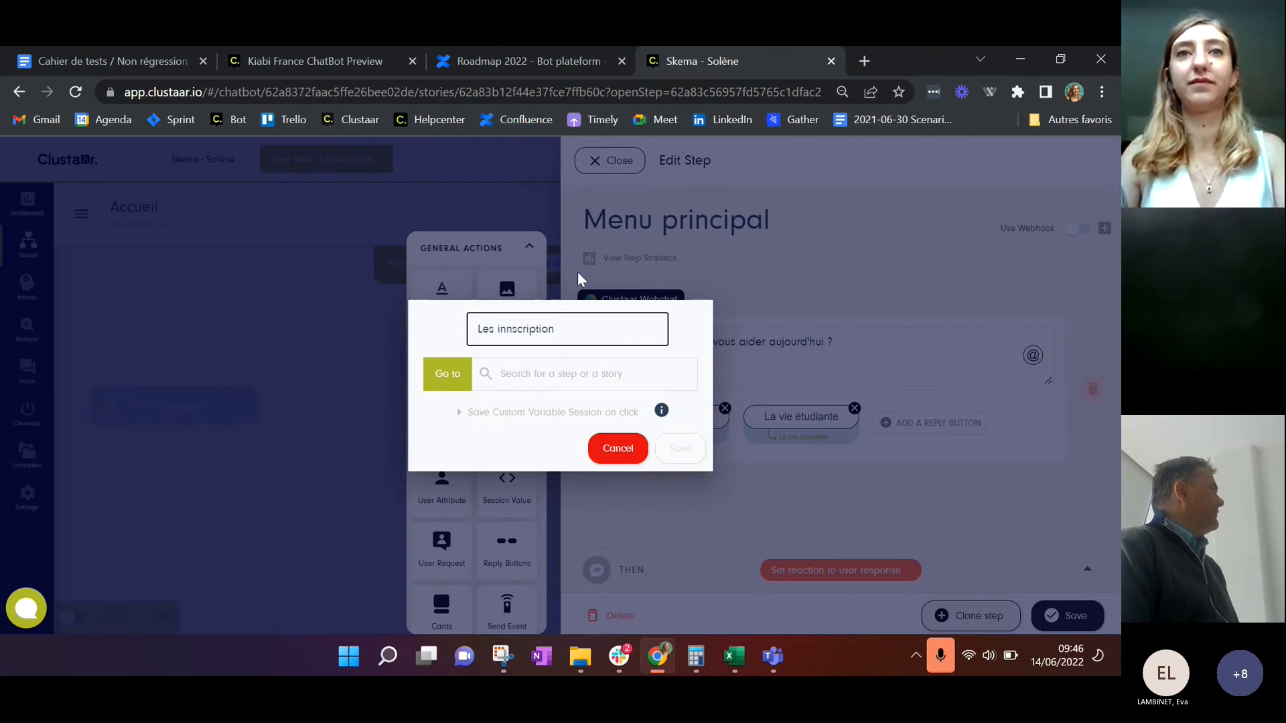
left_click(599, 326)
type("s")
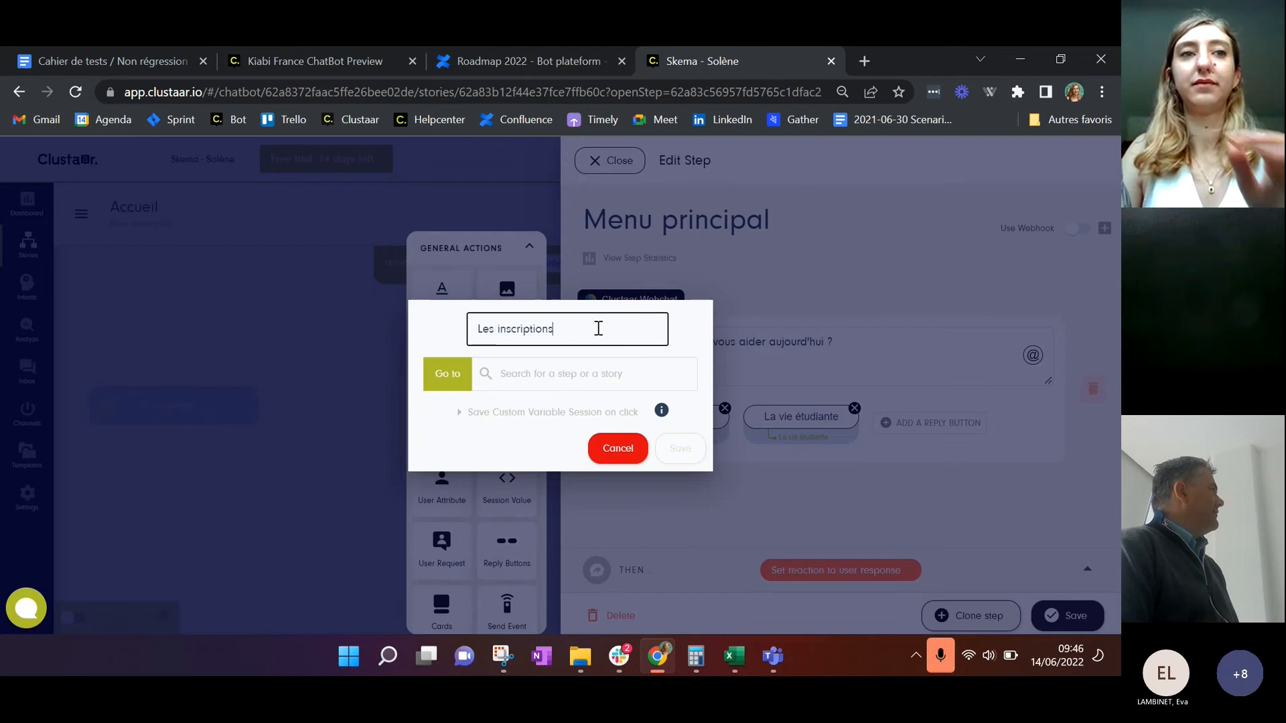
Link the third reply button to a new story named "Les inscriptions" and save the button
left_click(562, 375)
left_click(594, 538)
type("Les inscrti")
key("BackSpace")
key("BackSpace")
type("iptions")
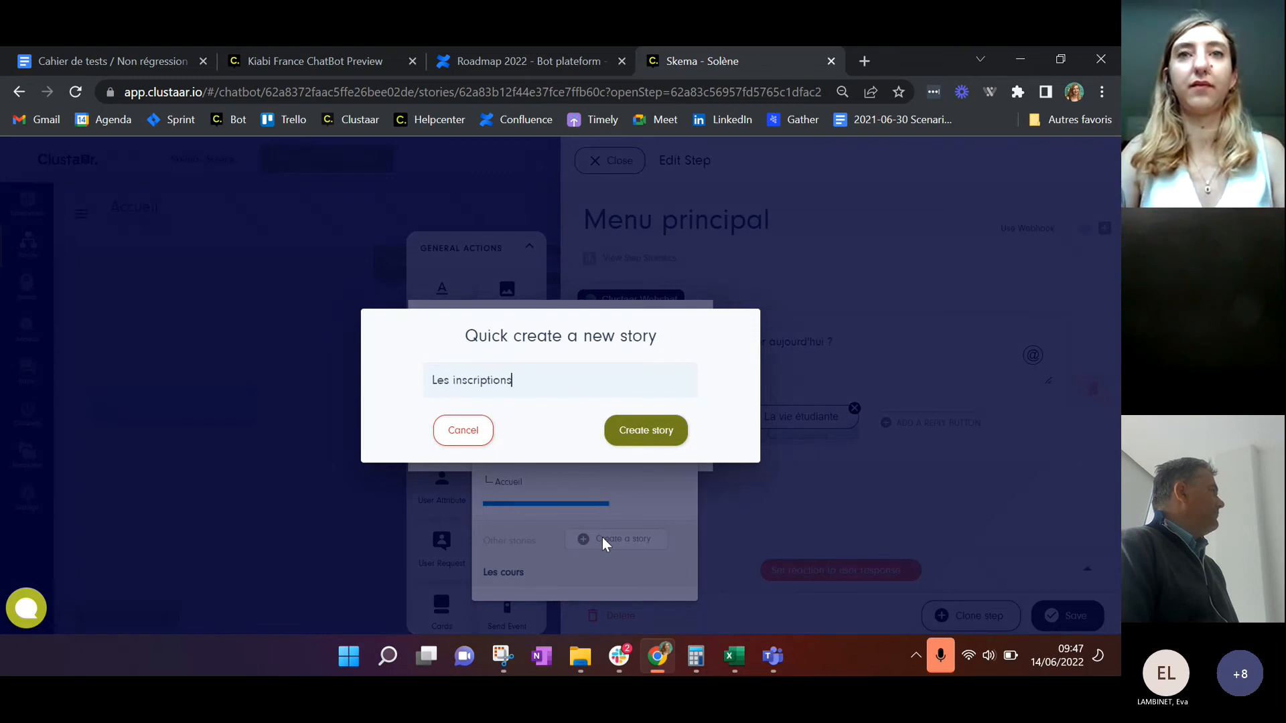
left_click(663, 445)
left_click(677, 448)
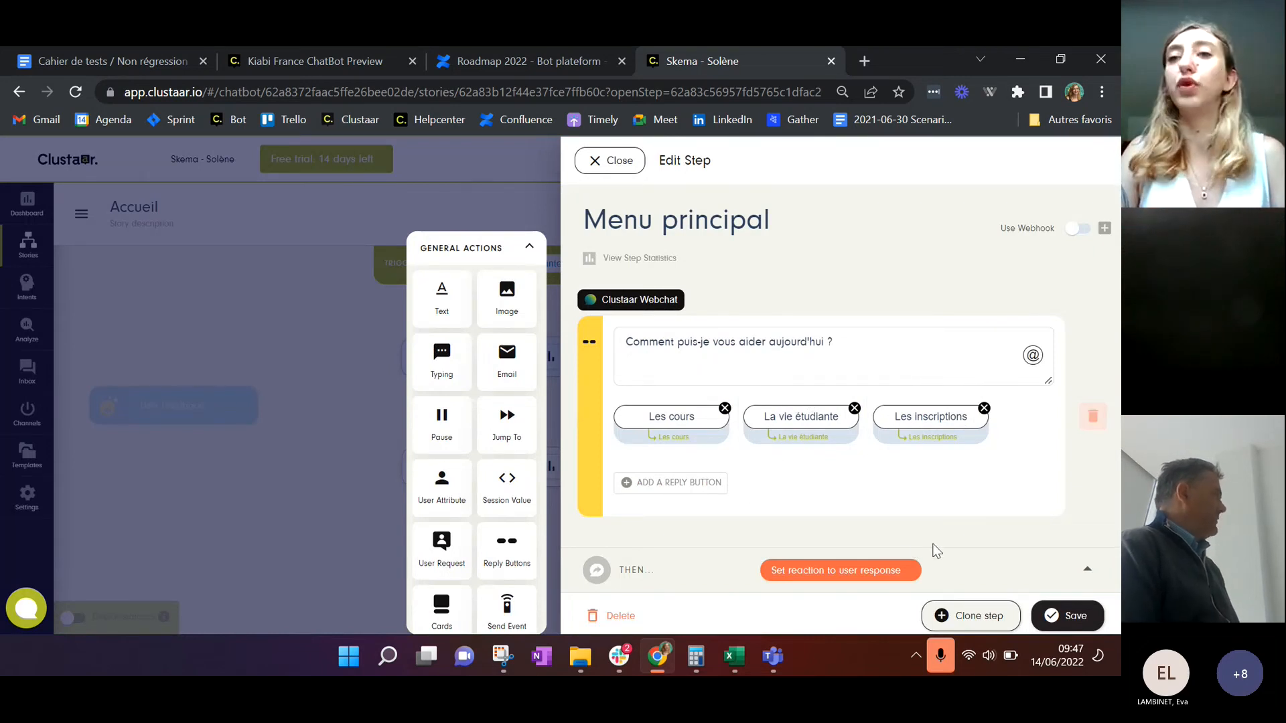
Save the Menu principal step and move it closer beneath the Accueil step in the story diagram
left_click(1073, 616)
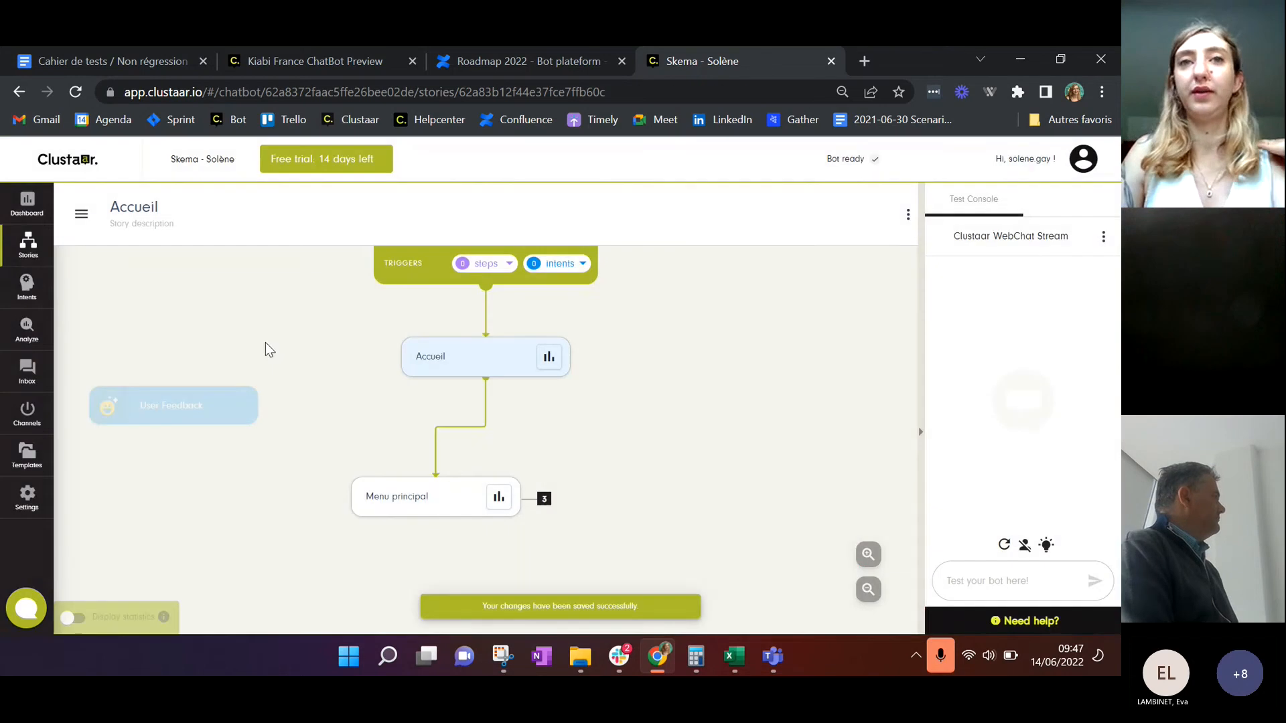
left_click_drag(359, 496, 398, 448)
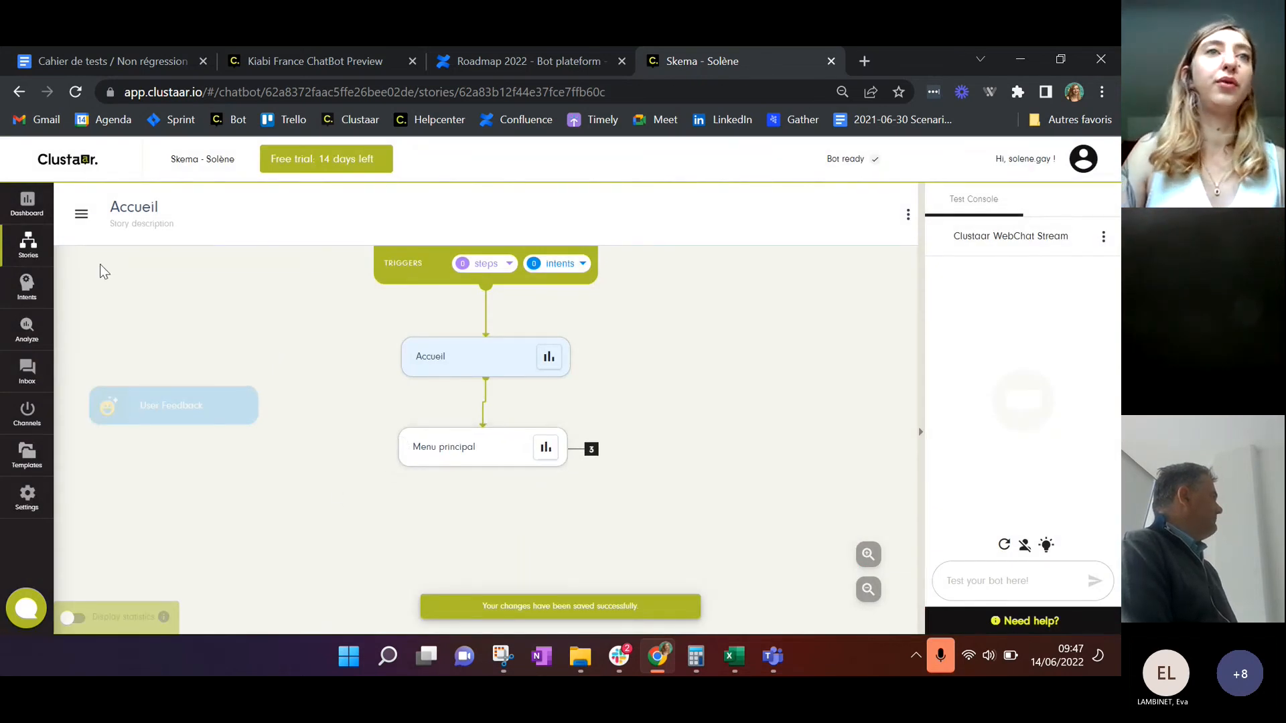
Go to the list of stories and open the "La vie étudiante" story in a new browser tab
left_click(82, 216)
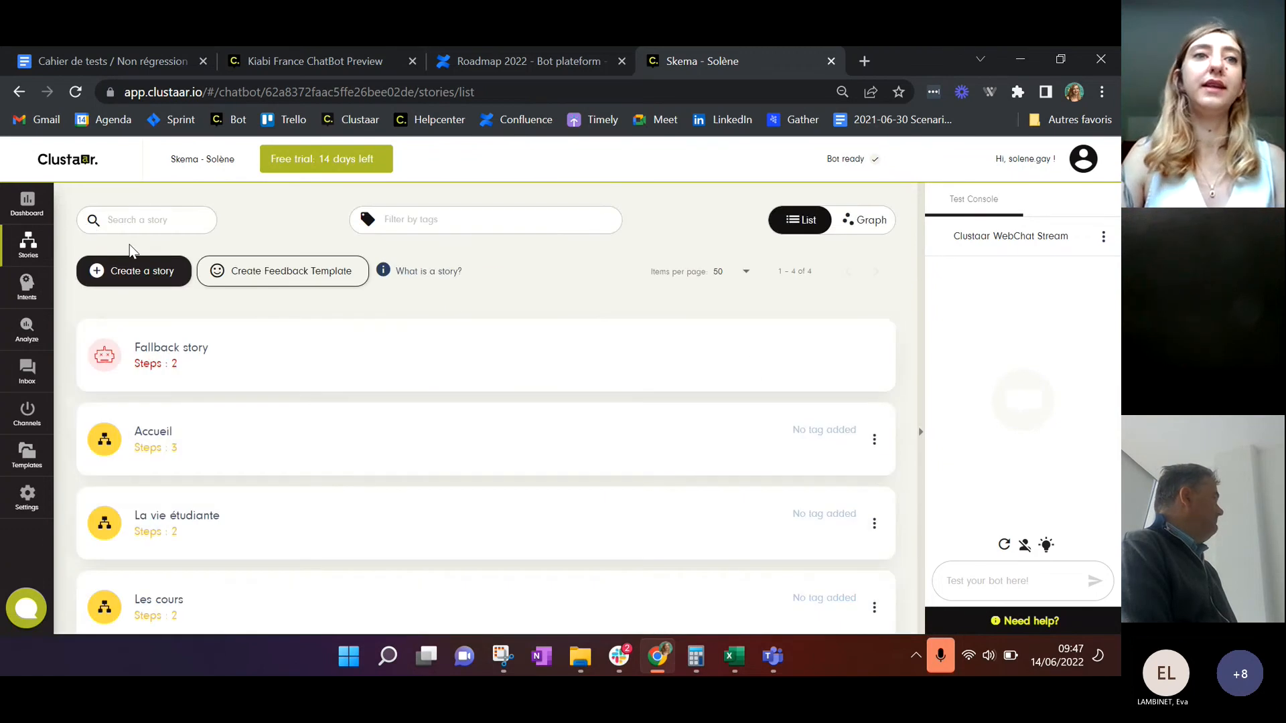
scroll(732, 382, "down", 6)
scroll(385, 405, "up", 3)
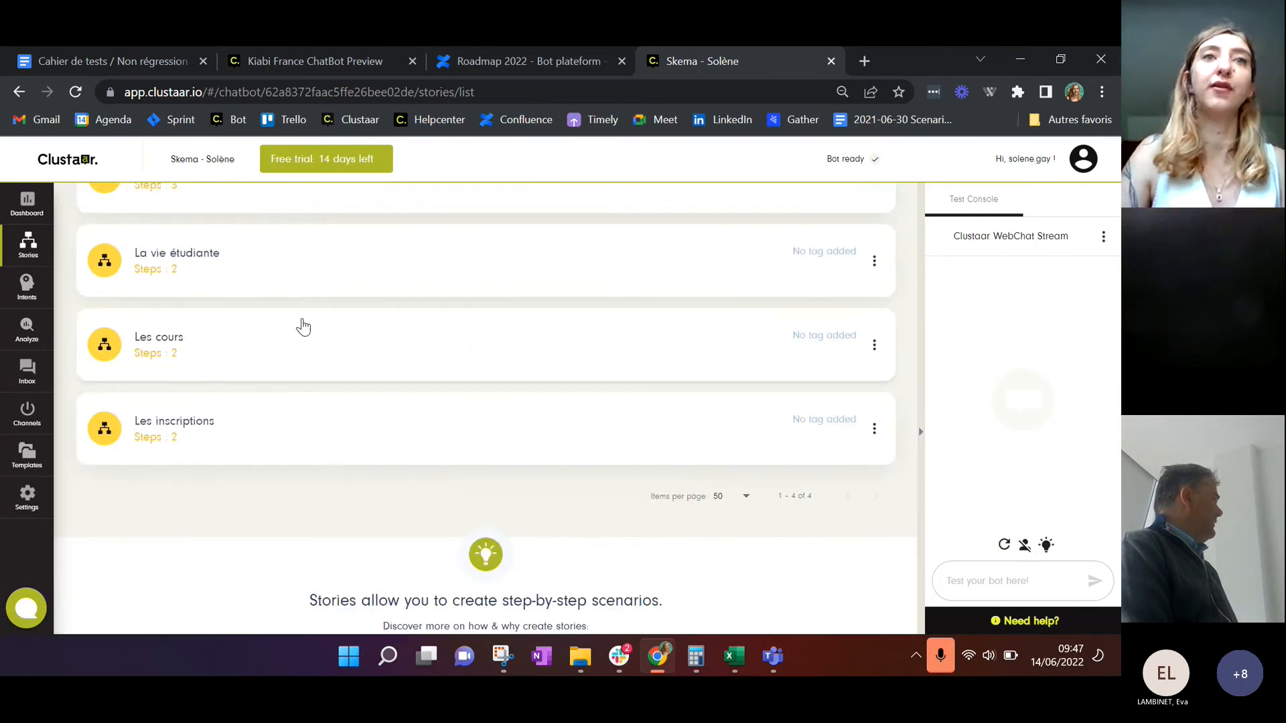
right_click(192, 267)
left_click(228, 277)
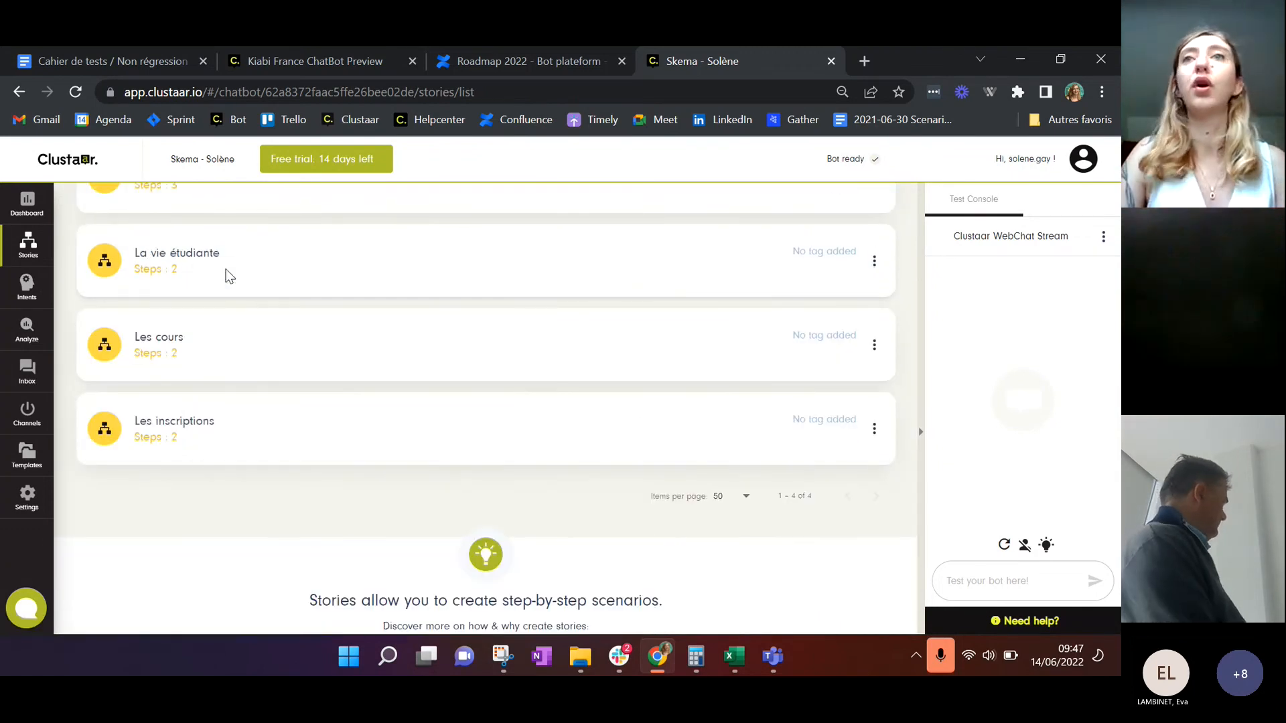
left_click(751, 63)
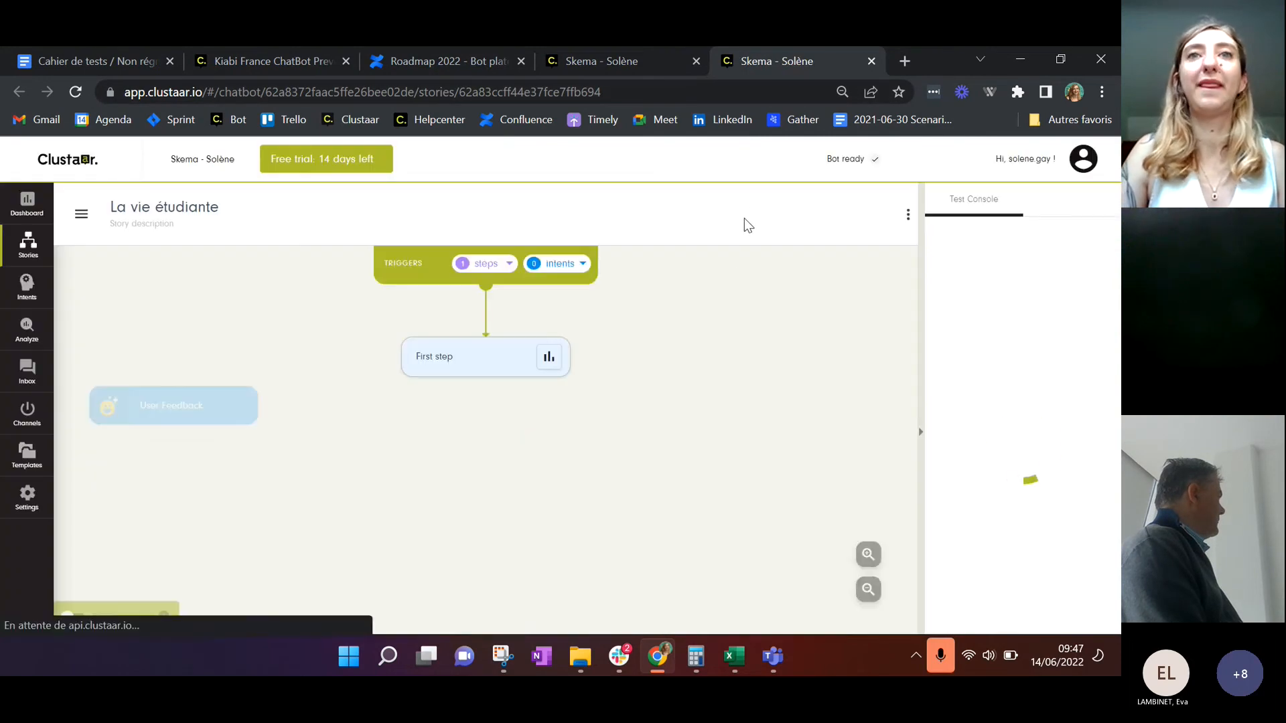
left_click(1099, 246)
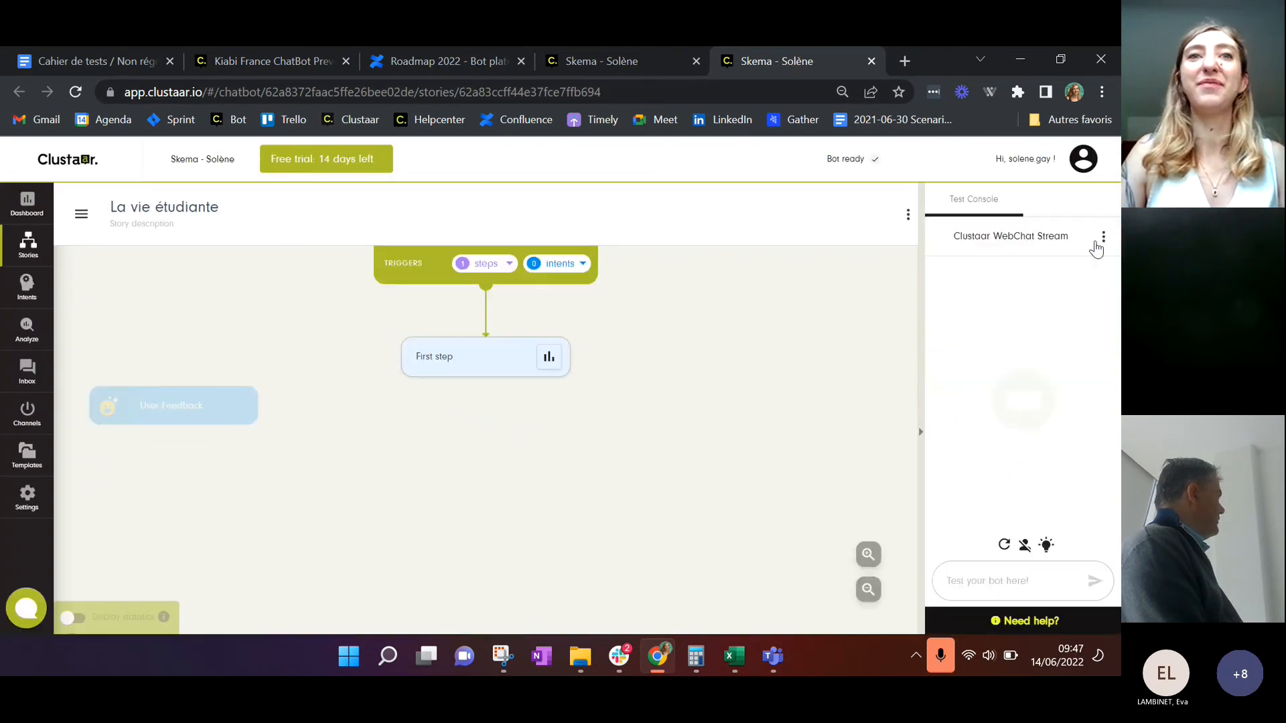
Add a Reply Buttons action to the First step with the question "Que souhaitez-vous asvoir sur la vie étudiante ?"
left_click(428, 368)
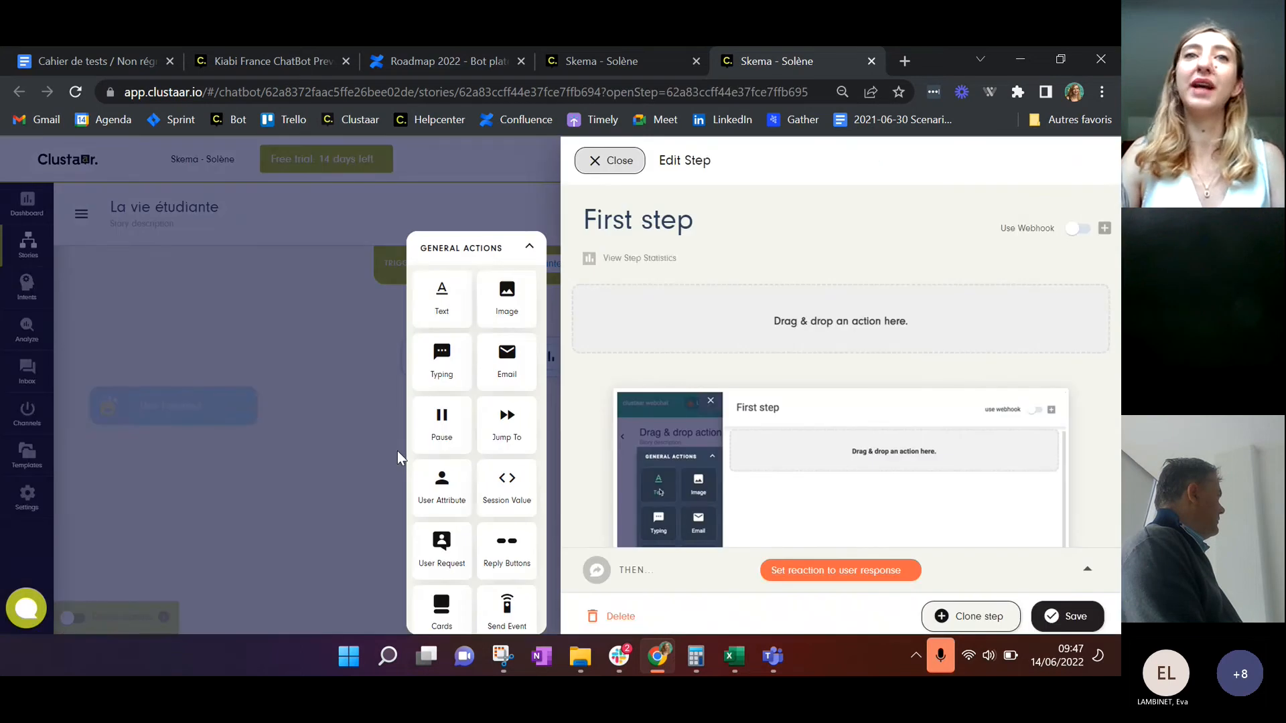
scroll(475, 402, "down", 1)
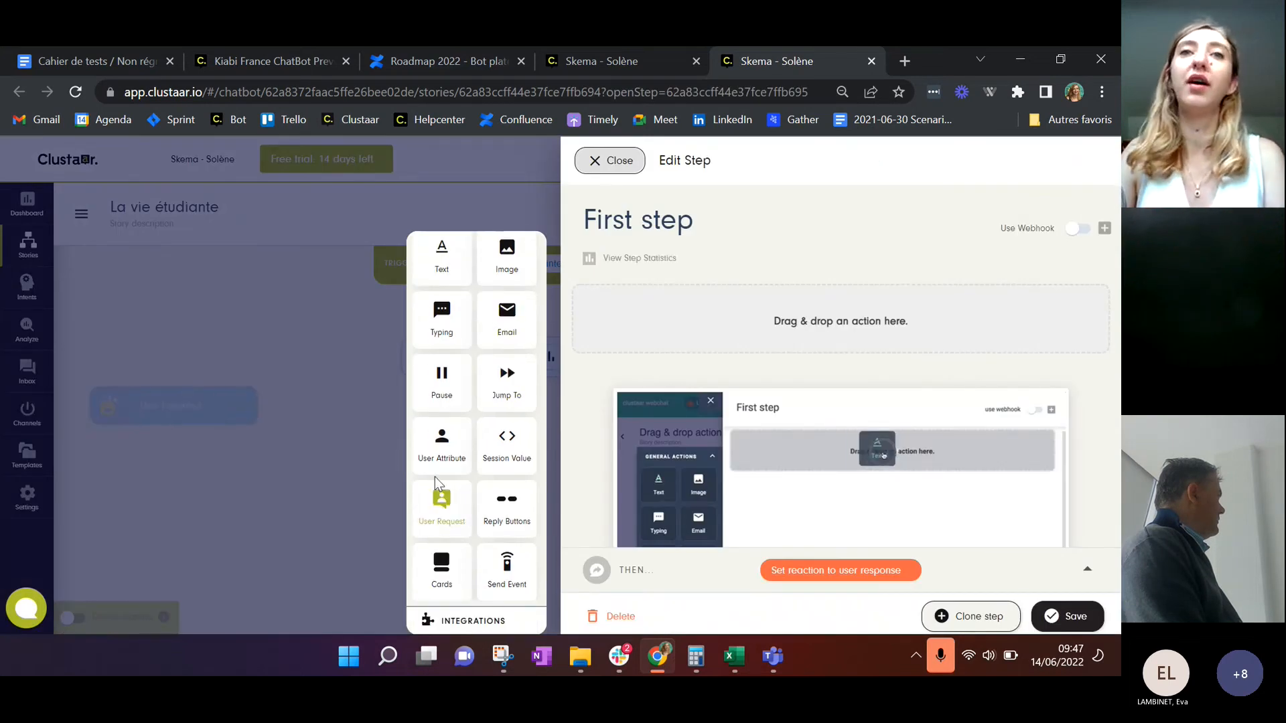
left_click_drag(507, 509, 689, 340)
left_click(689, 344)
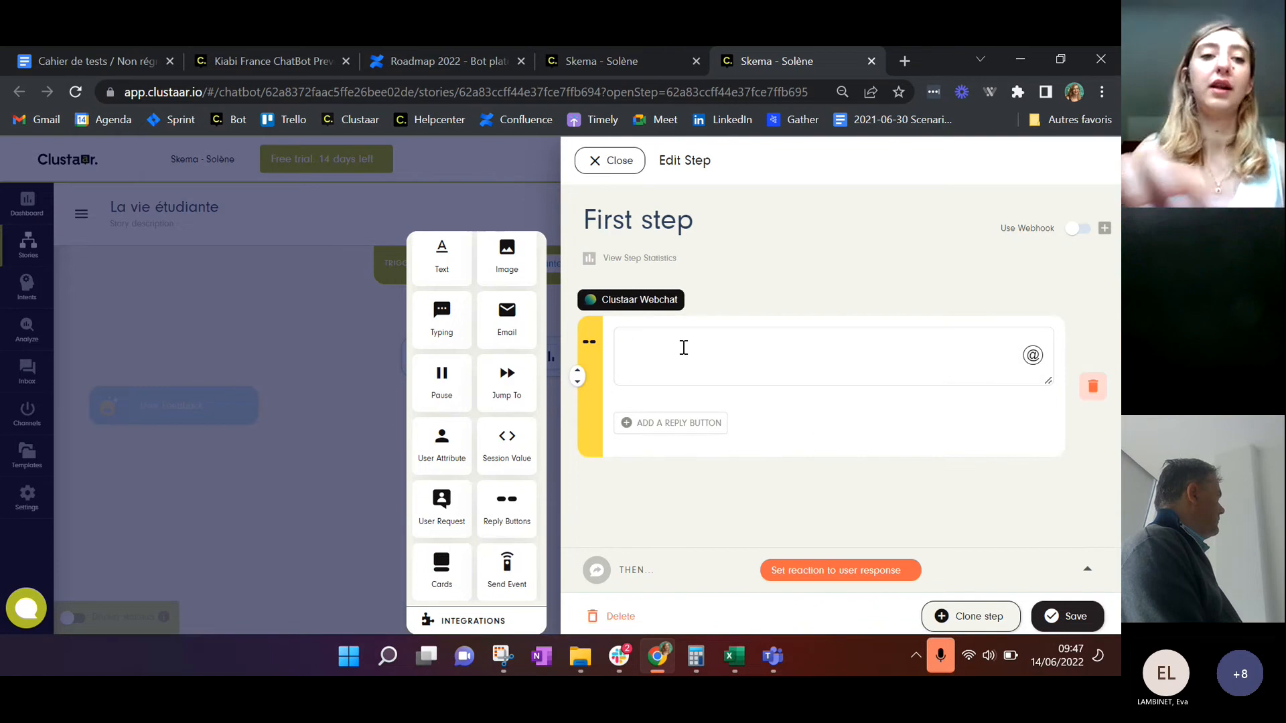
type("Que souha")
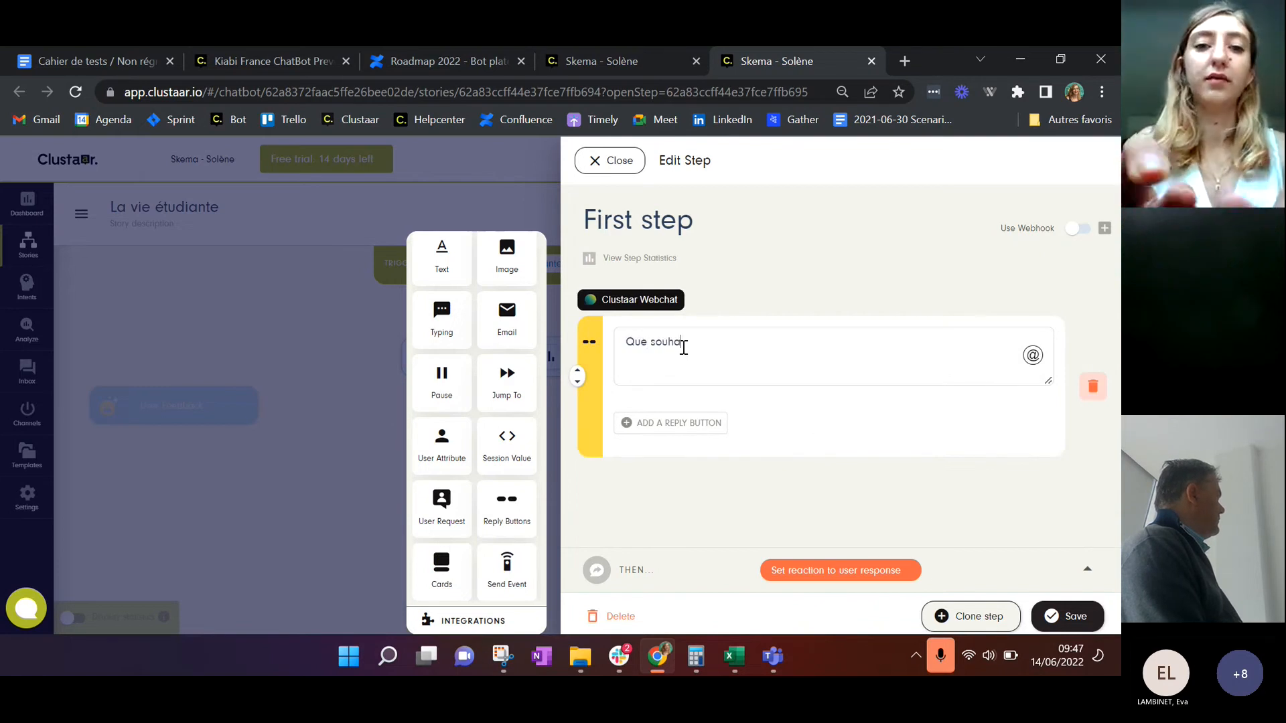
type("itez-vous asvoir sur la vie étudiante ?")
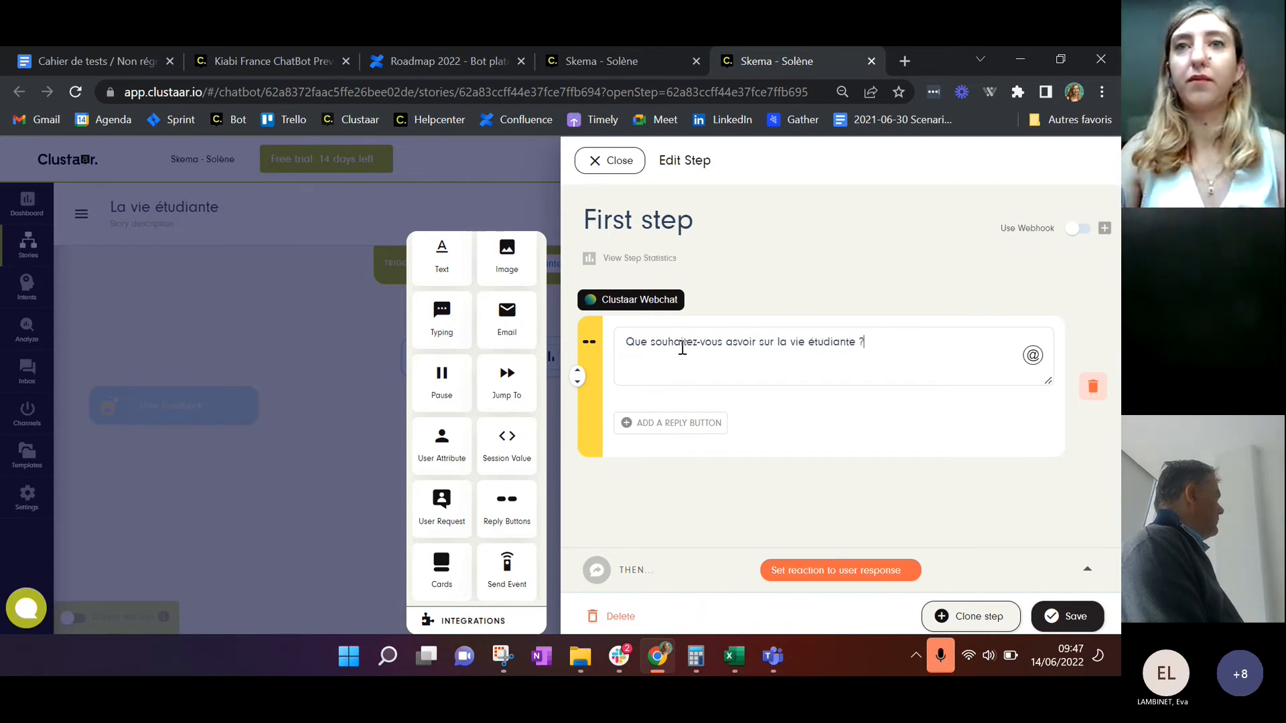
Add a reply button labelled "Les associations" that goes to a new step named "Les asso"
left_click(658, 426)
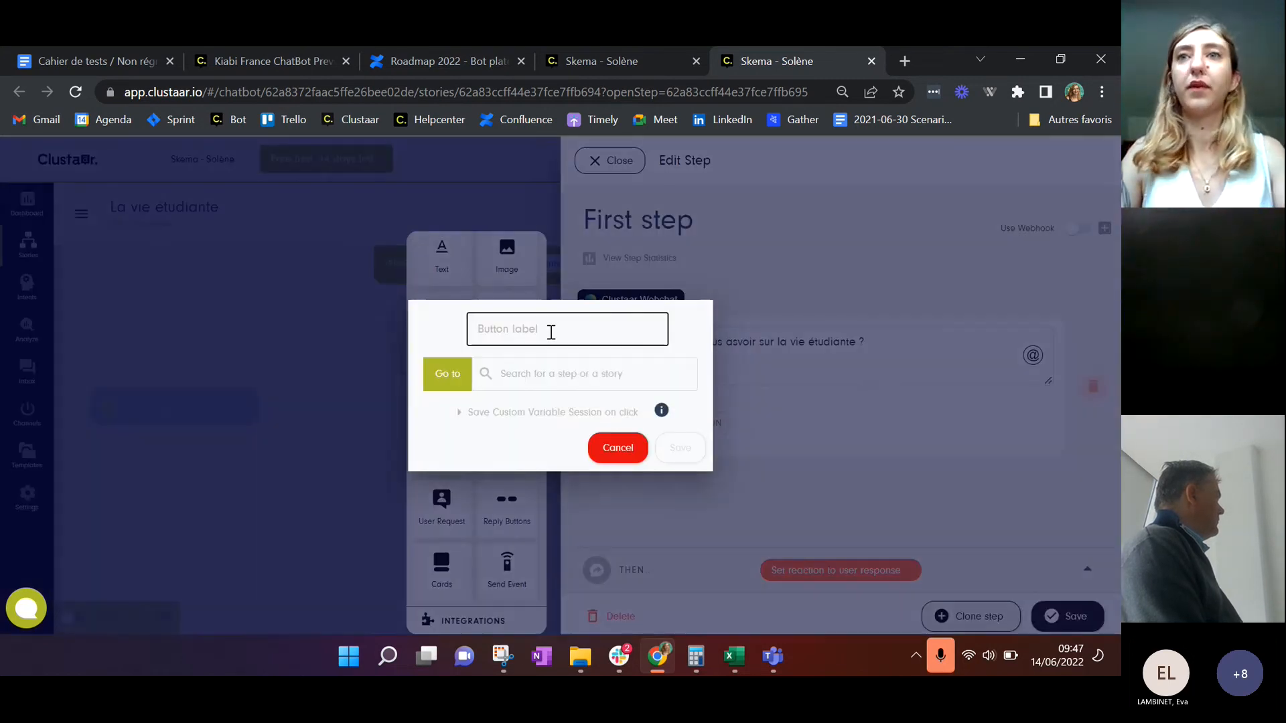
type("Les associ")
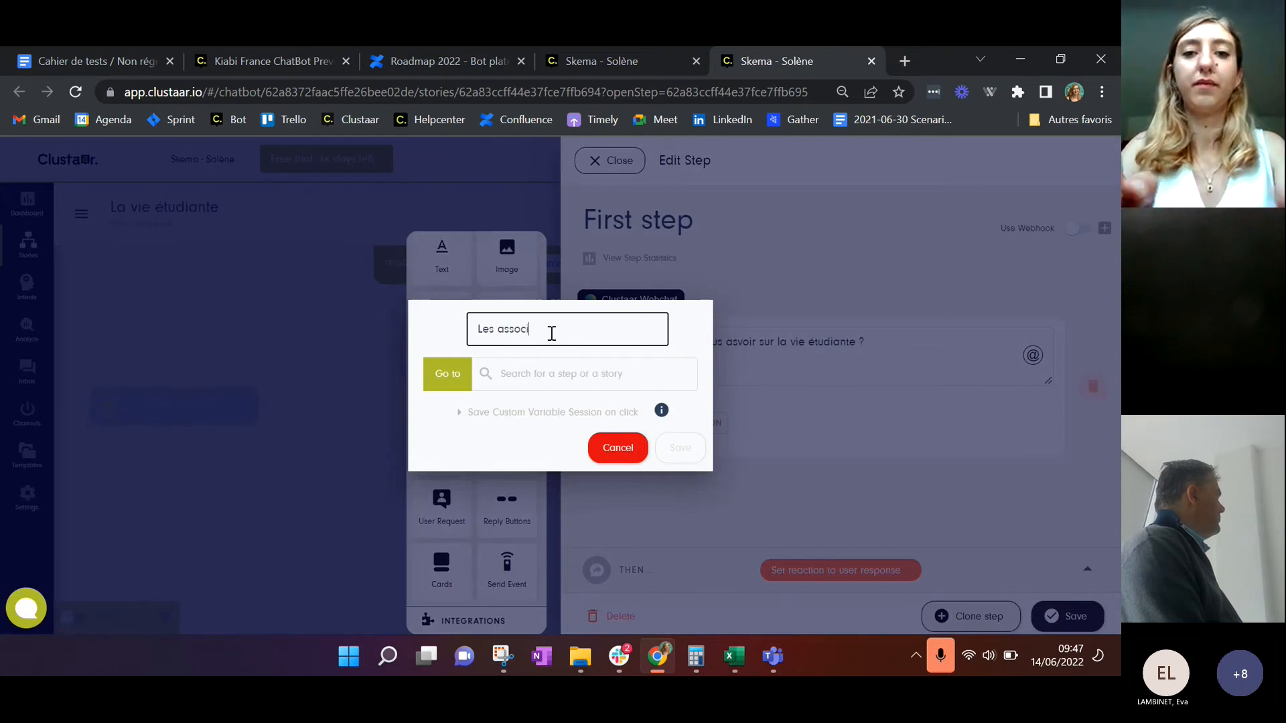
type("ations")
left_click(560, 375)
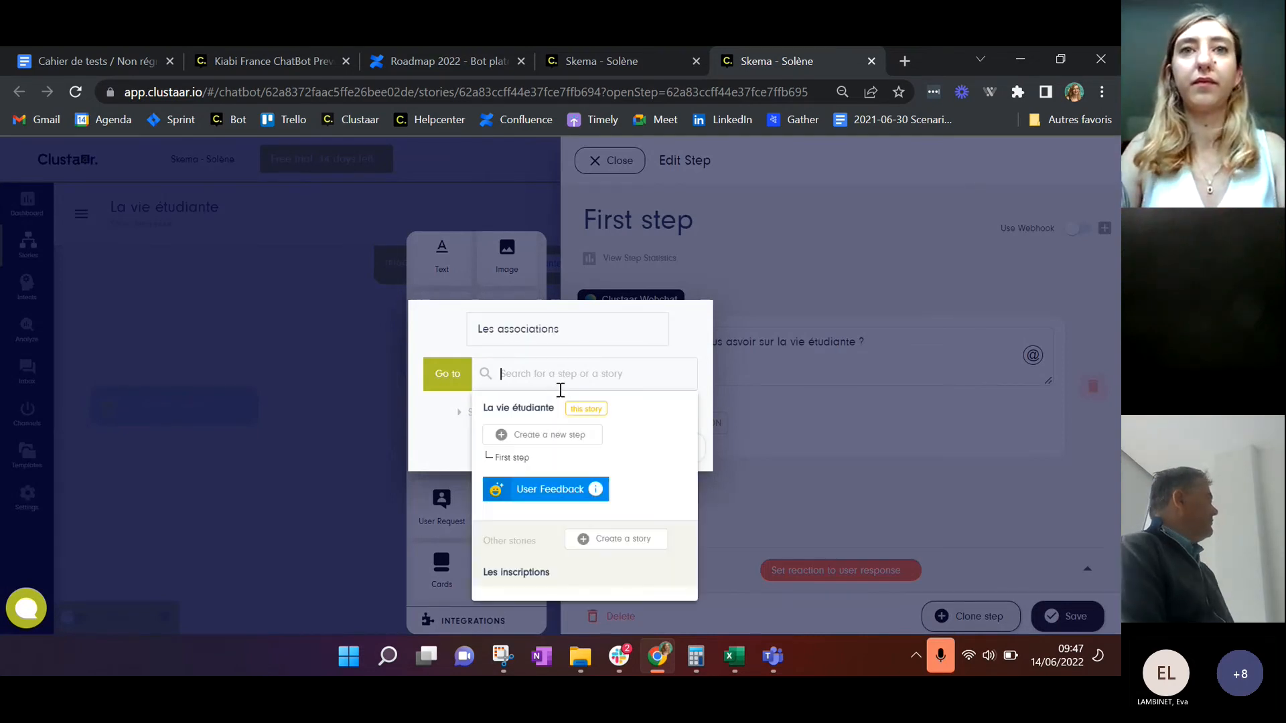
left_click(562, 438)
type("L")
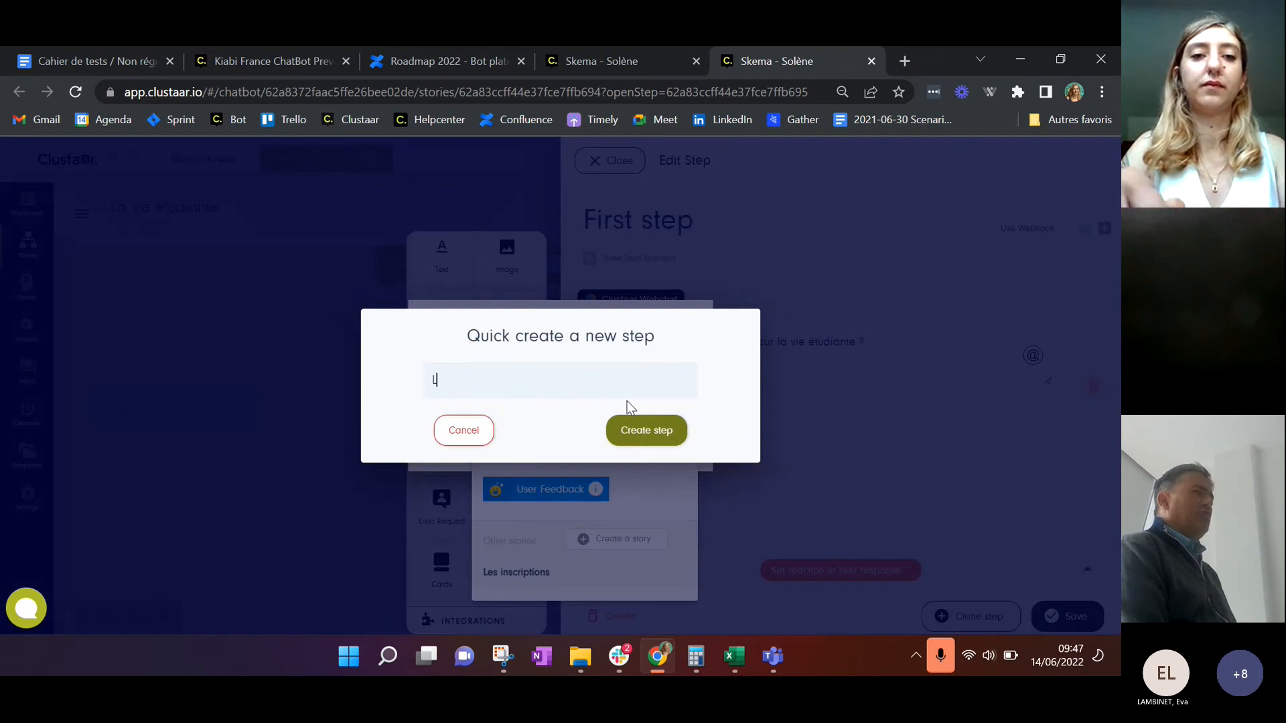
type("es asso")
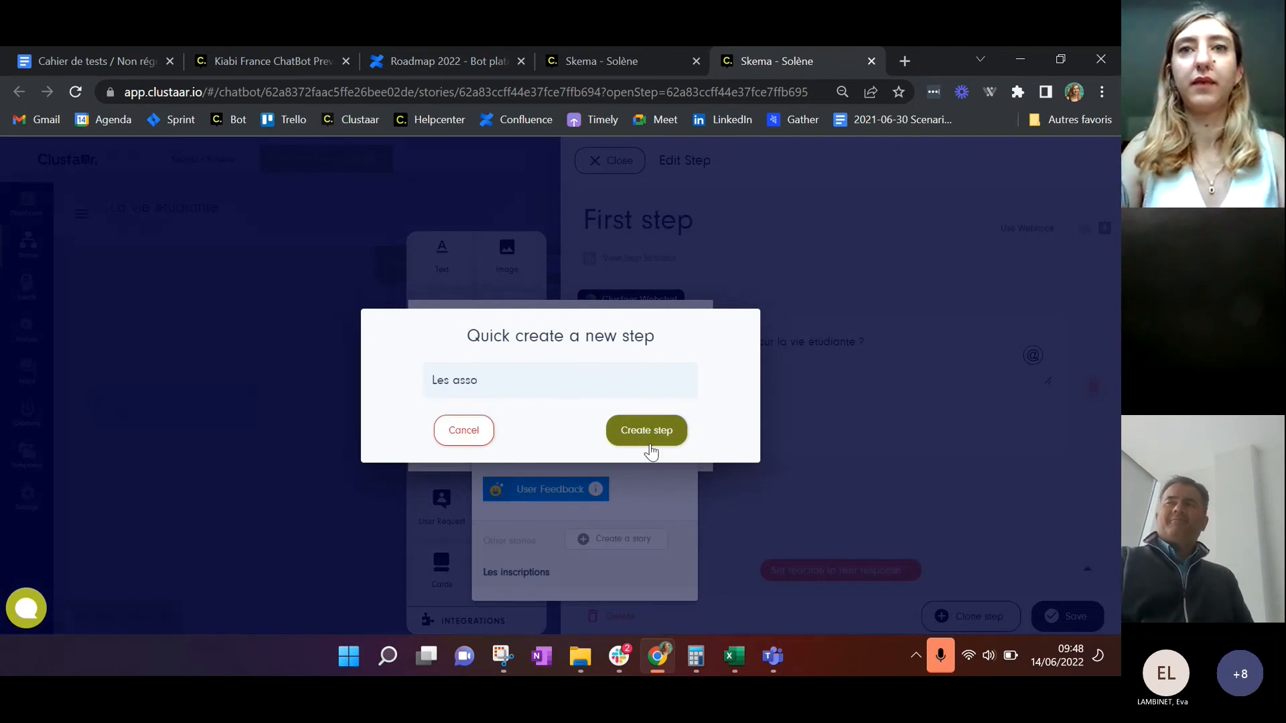
left_click(648, 443)
left_click(678, 447)
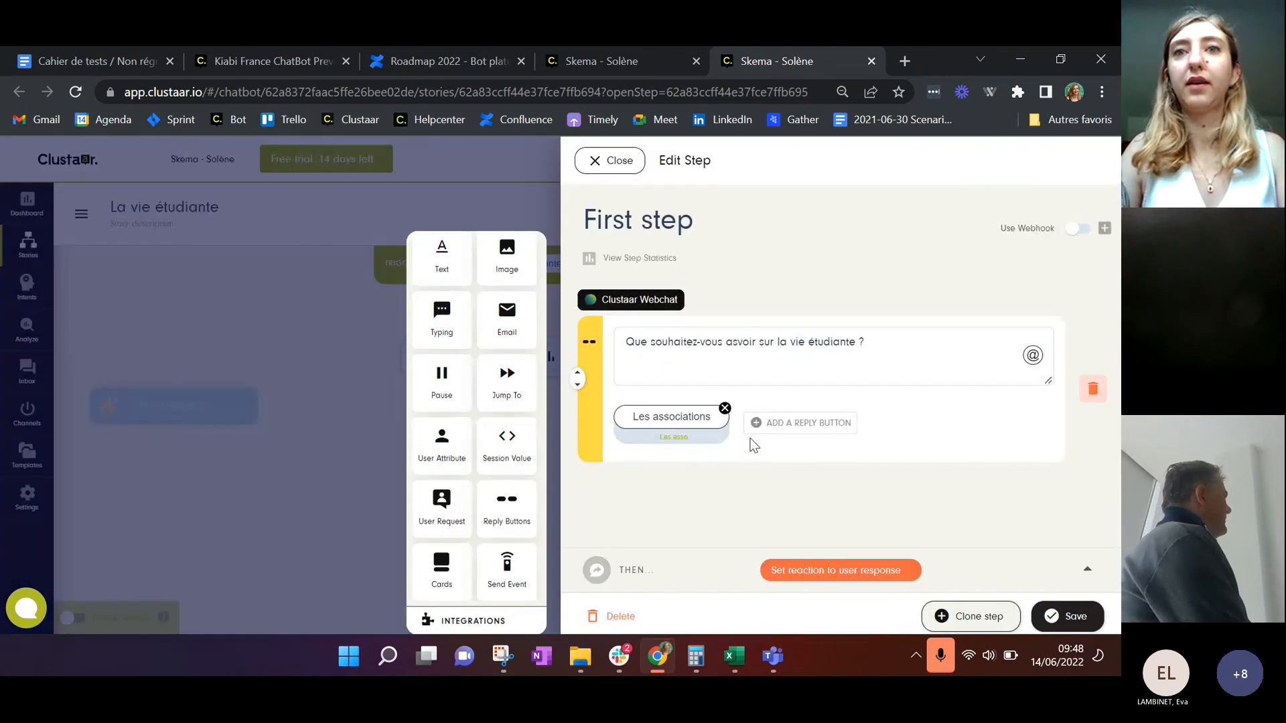
Add a second reply button labelled "Les bars" that goes to a new step named "Les bars"
type("Les ba")
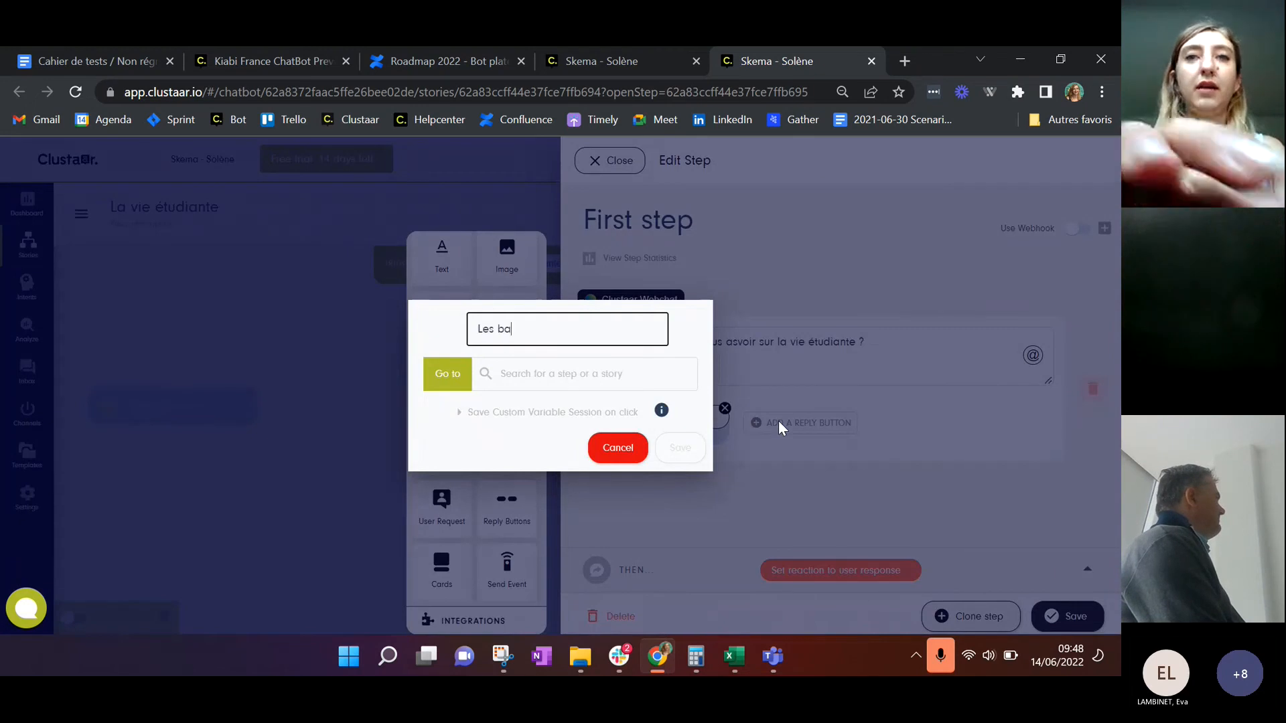
type("rs")
left_click(615, 368)
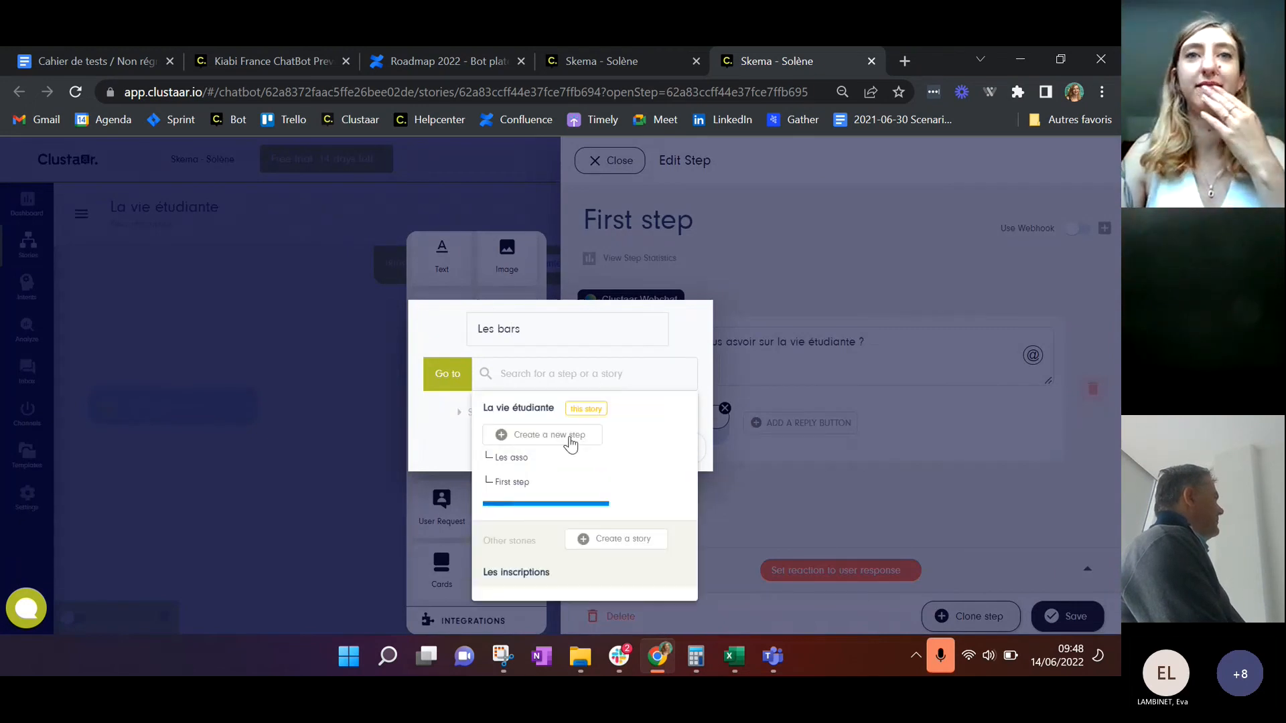
left_click(572, 436)
type("Les bars")
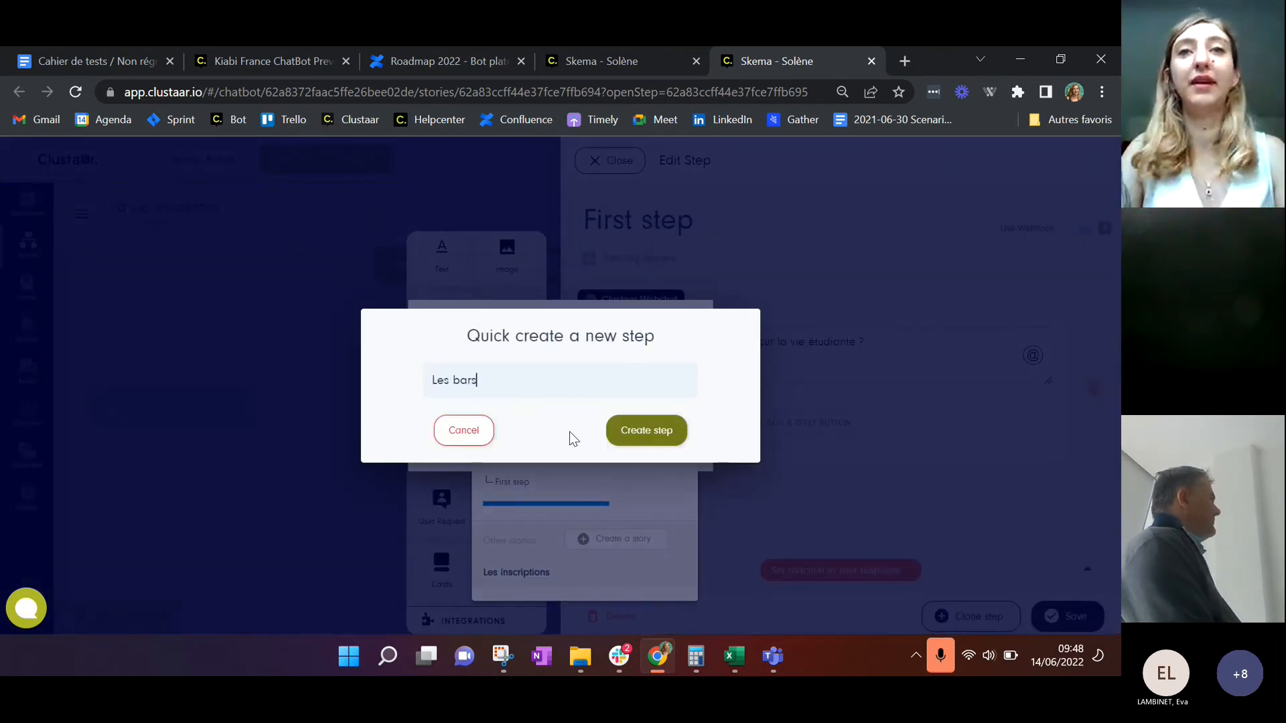
left_click(640, 436)
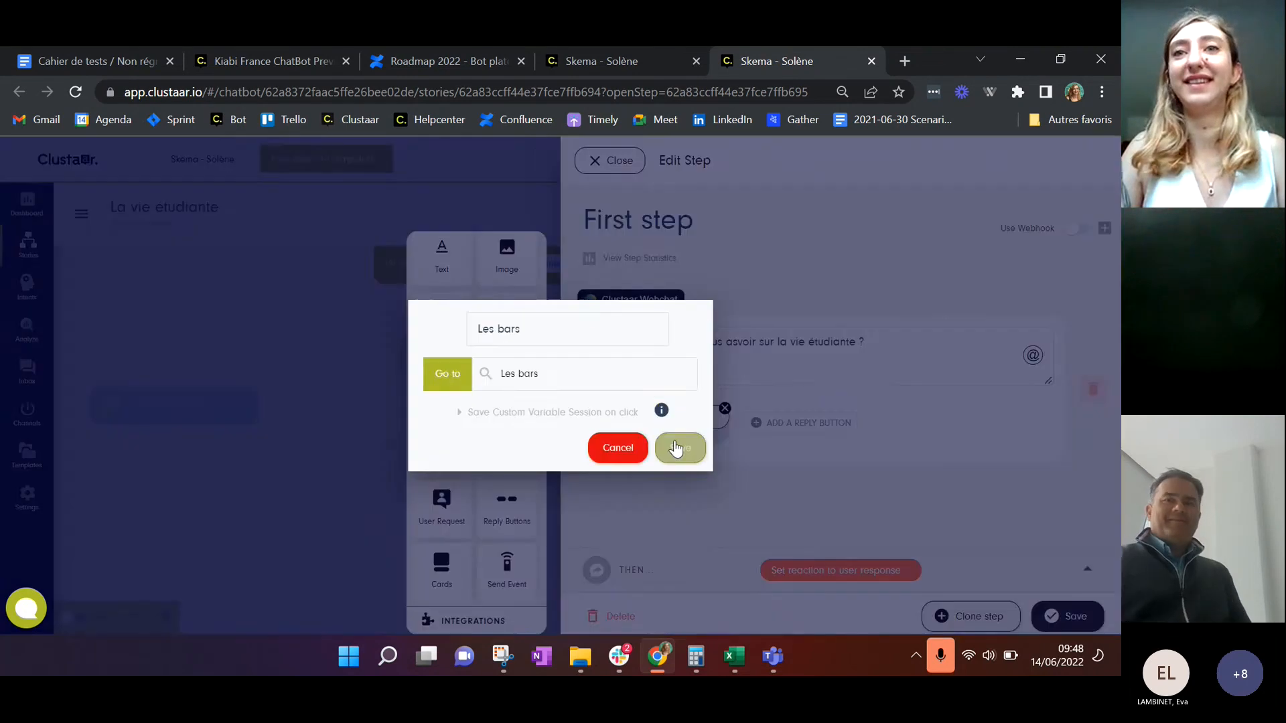
left_click(680, 449)
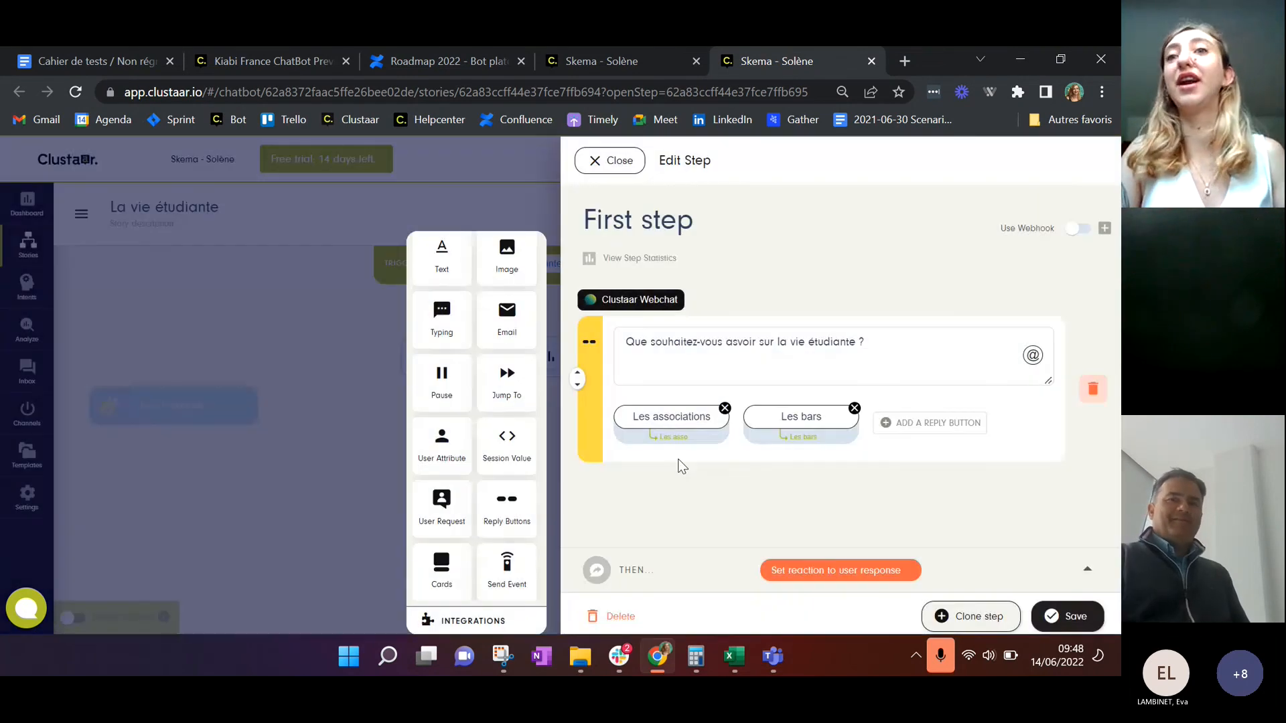
Save the First step and spread the Les asso and Les bars steps out on opposite sides beneath it
left_click(1067, 616)
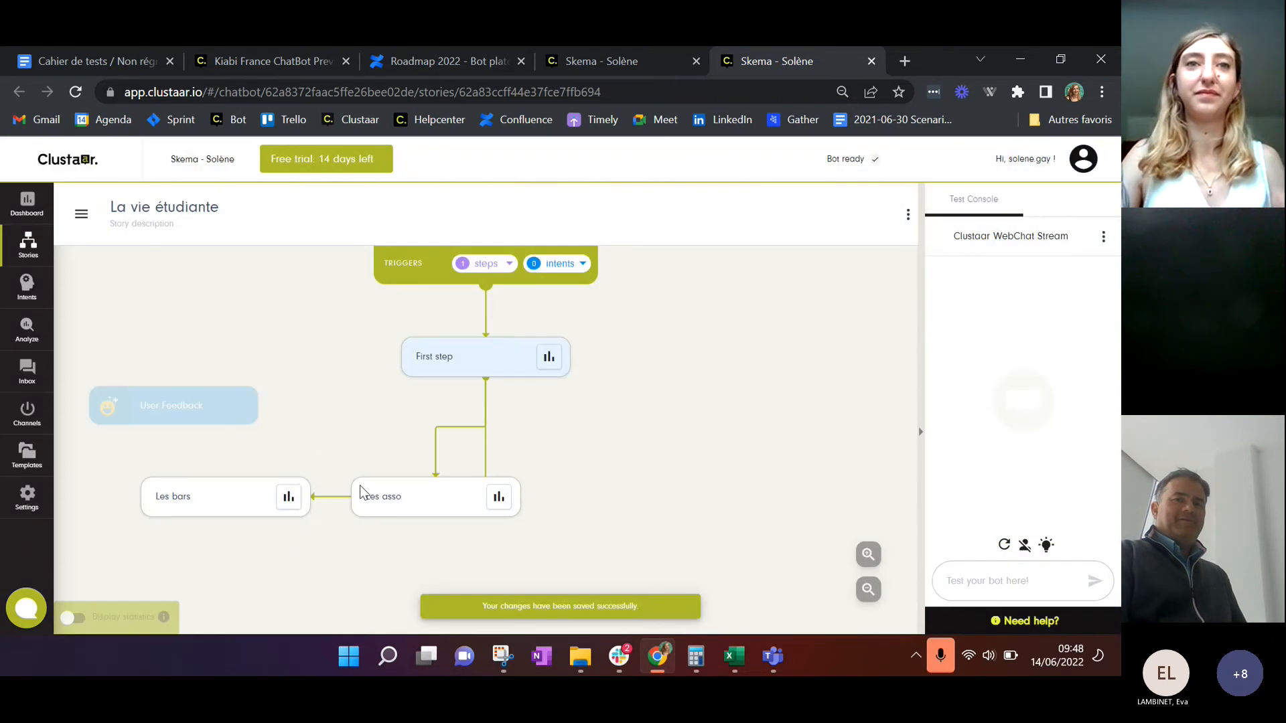
left_click_drag(360, 493, 281, 429)
left_click_drag(142, 492, 597, 395)
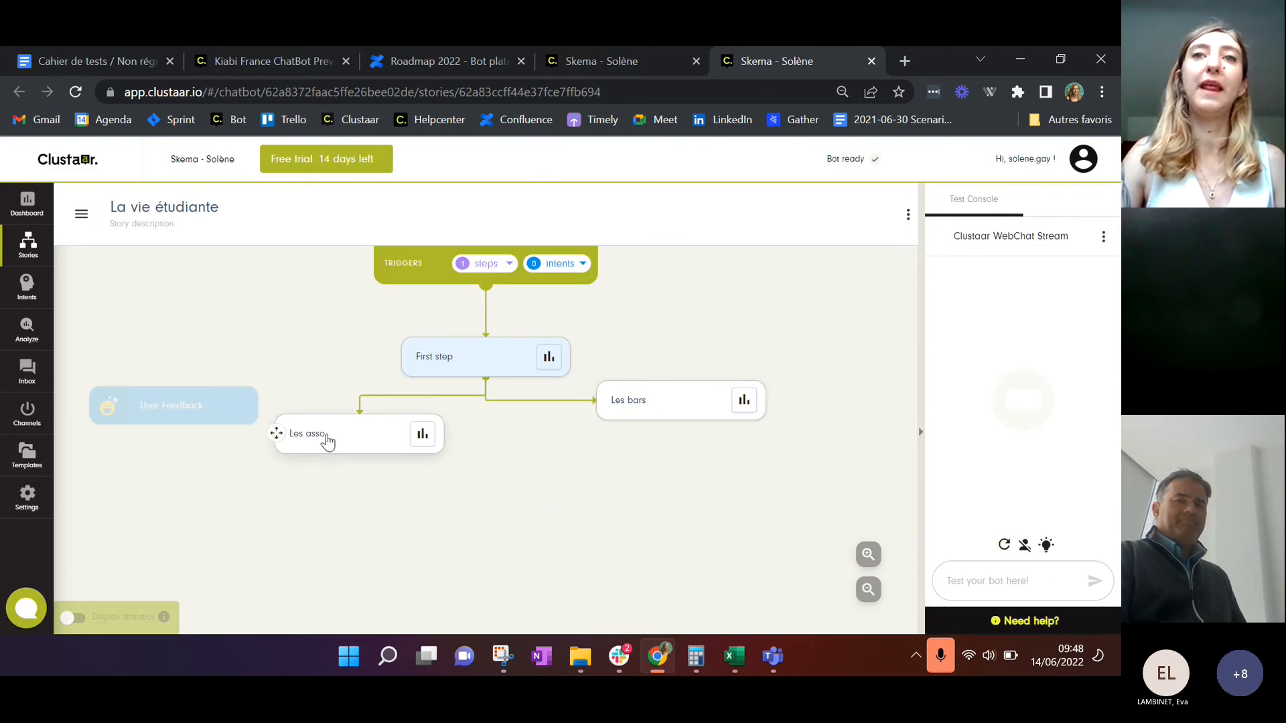
Add a Cards action to the Les asso step and title its first card "Le BDE"
left_click(328, 441)
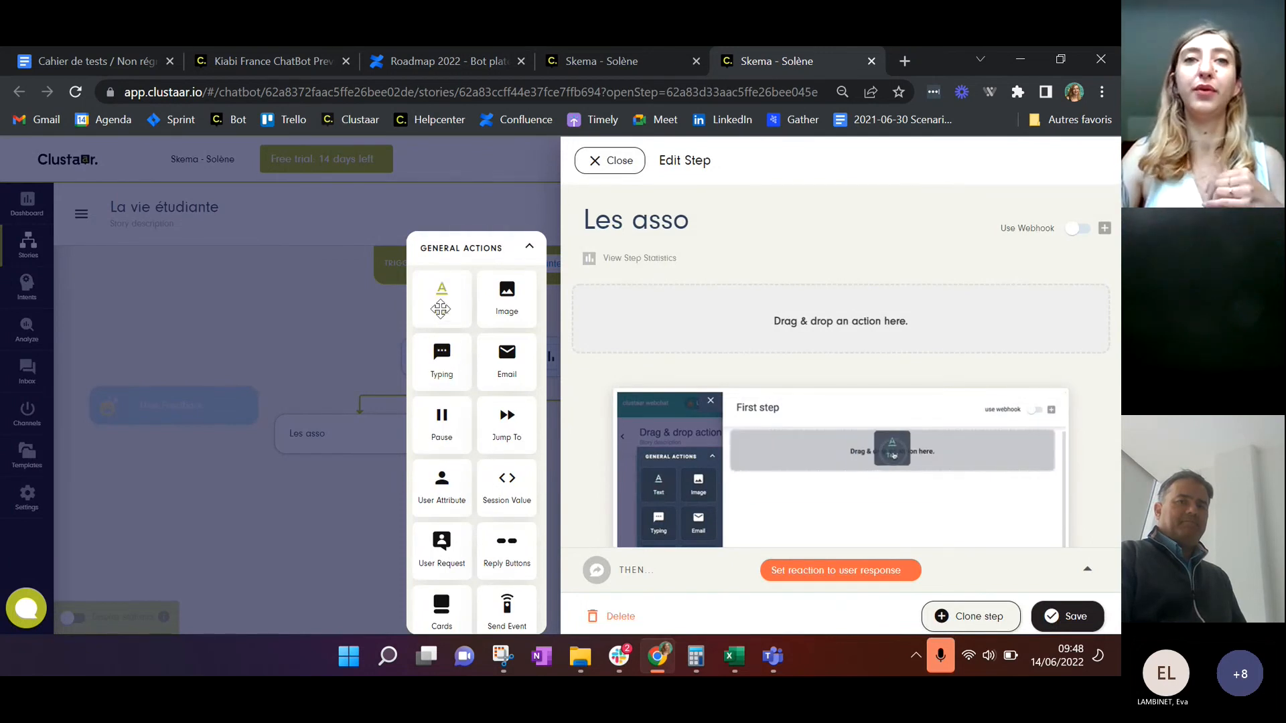
scroll(448, 421, "down", 1)
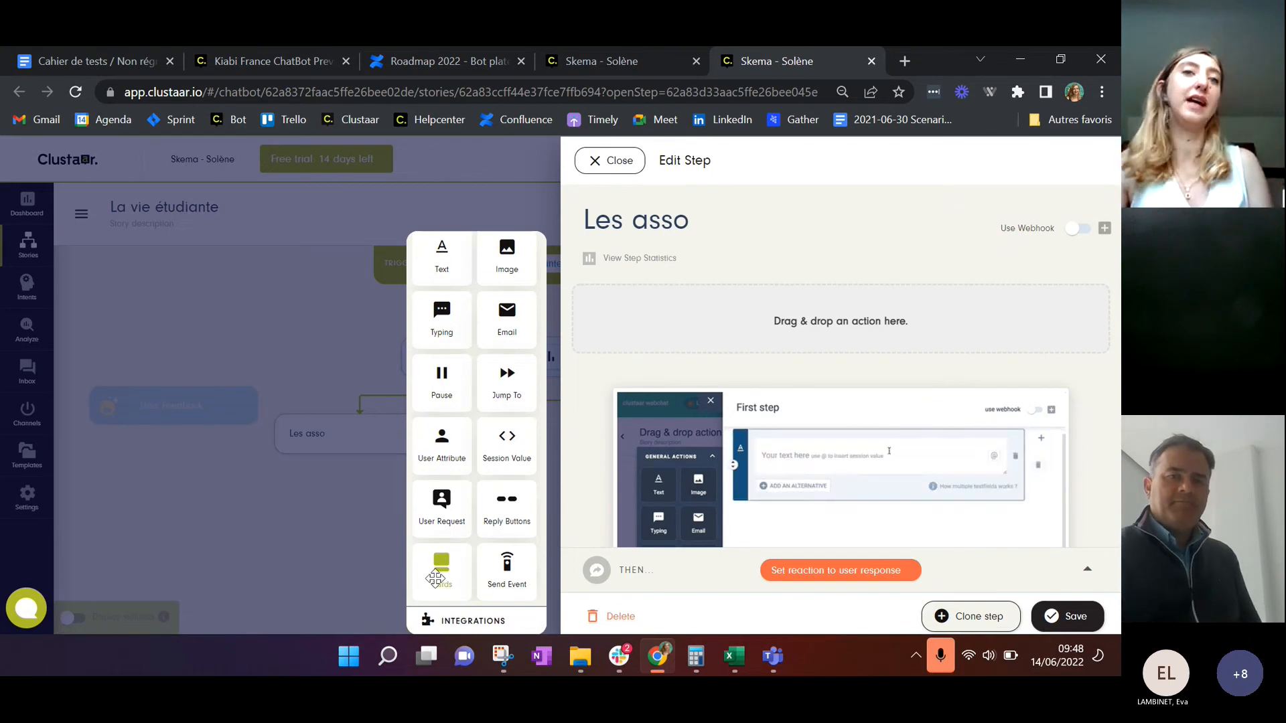
left_click_drag(436, 578, 707, 341)
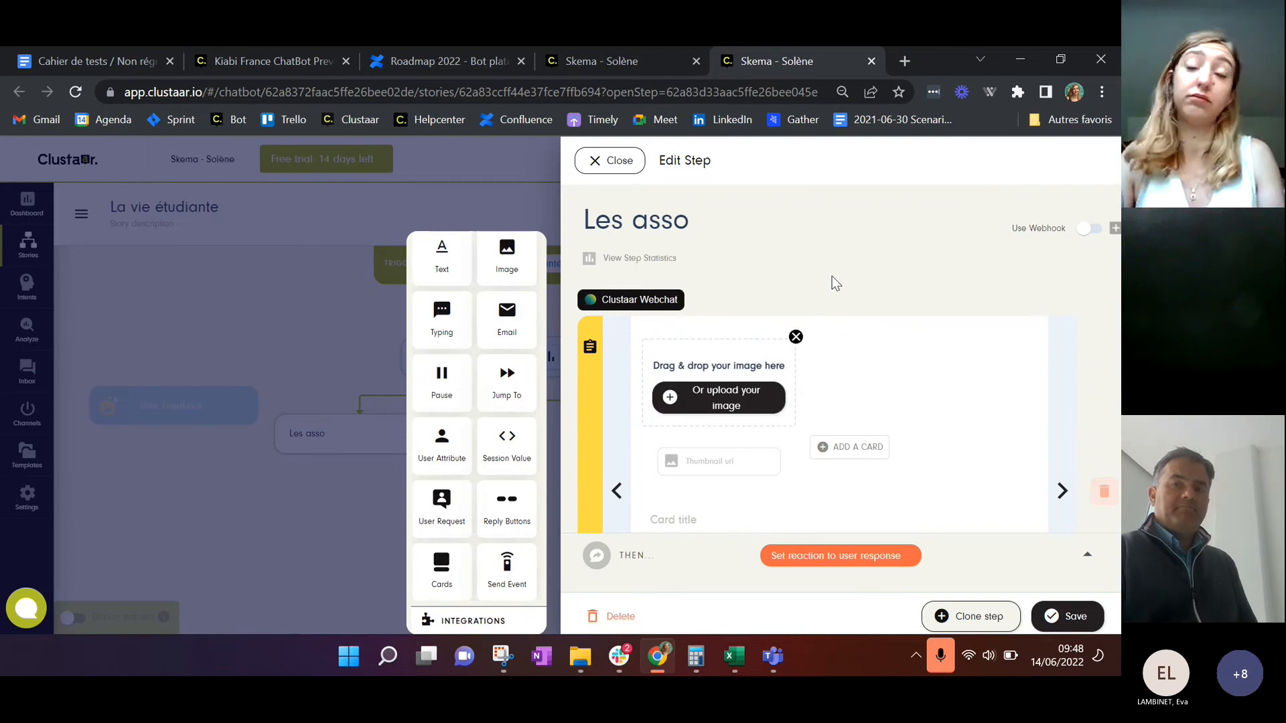
scroll(830, 277, "down", 1)
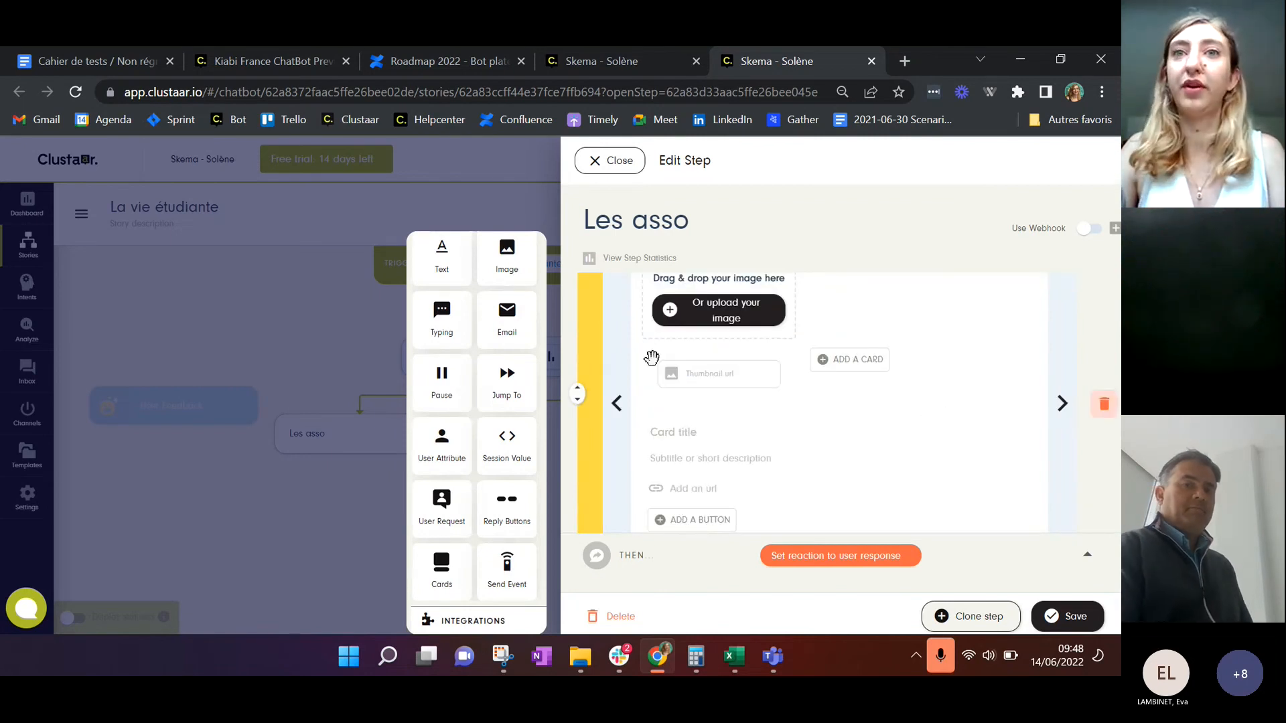
scroll(818, 398, "up", 1)
scroll(815, 378, "down", 1)
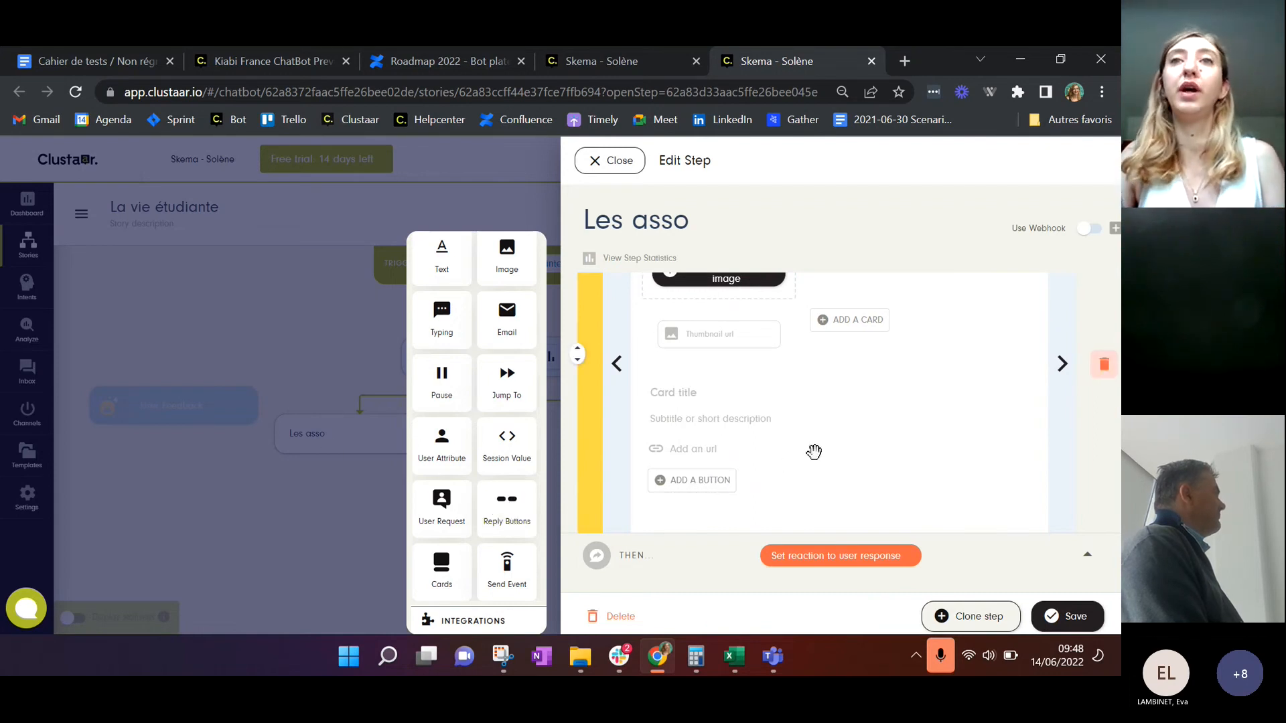
scroll(812, 456, "up", 2)
scroll(831, 460, "down", 2)
type("Le BDE")
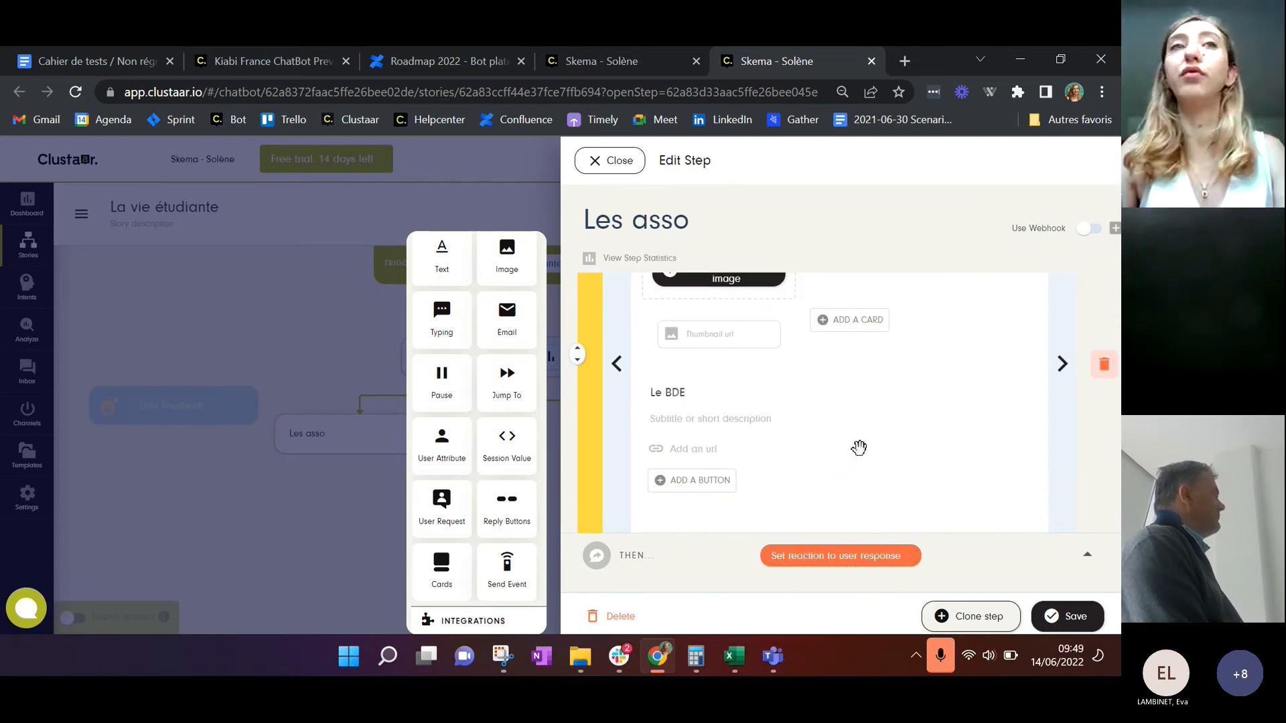
Start a URL button on the Le BDE card and label it "Découvrir"
left_click(697, 481)
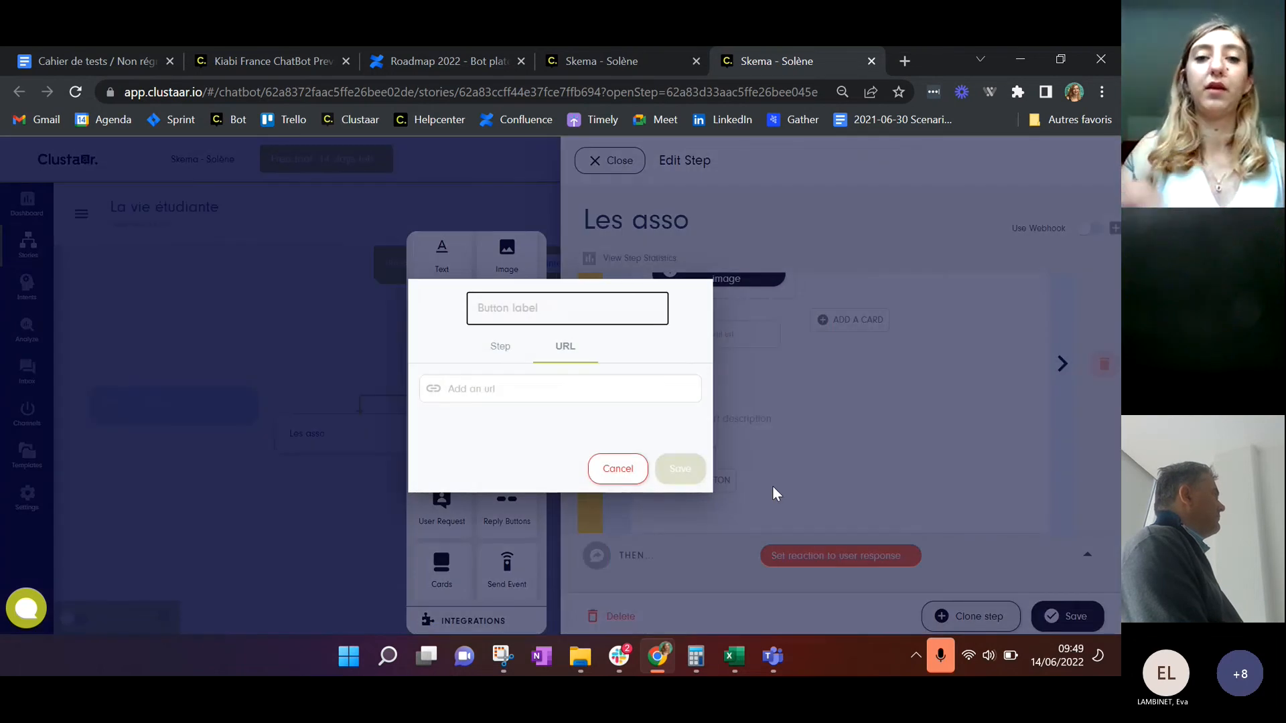
type("Decouvrir")
left_click(556, 388)
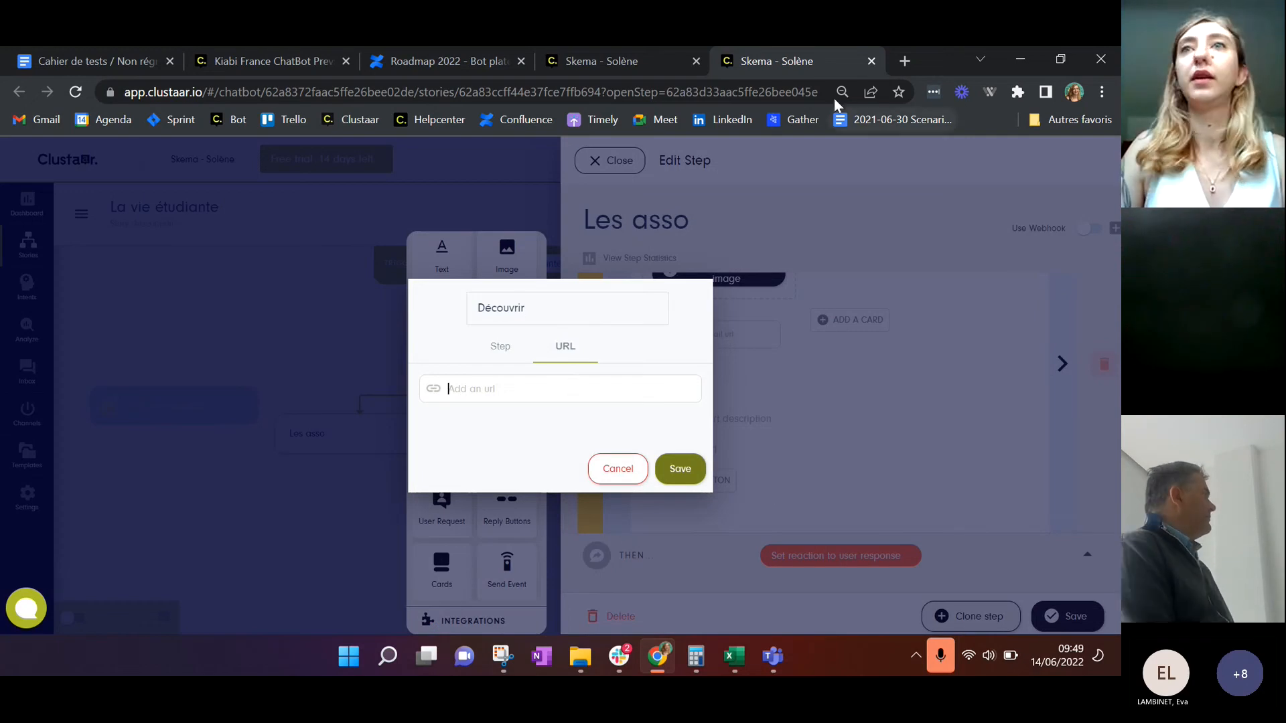
Copy the LinkedIn feed address from a new browser tab, set it as the Découvrir button's URL and save the button
left_click(903, 60)
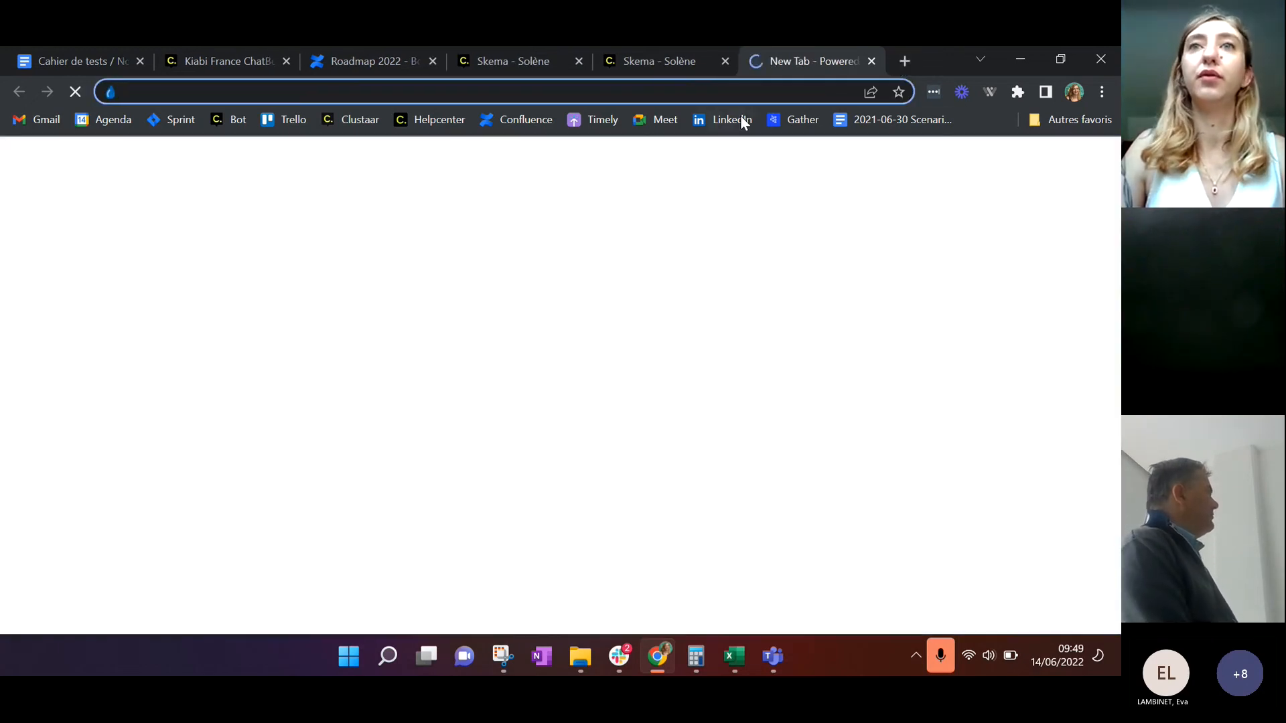
left_click(697, 119)
left_click(324, 89)
key("ctrl+c")
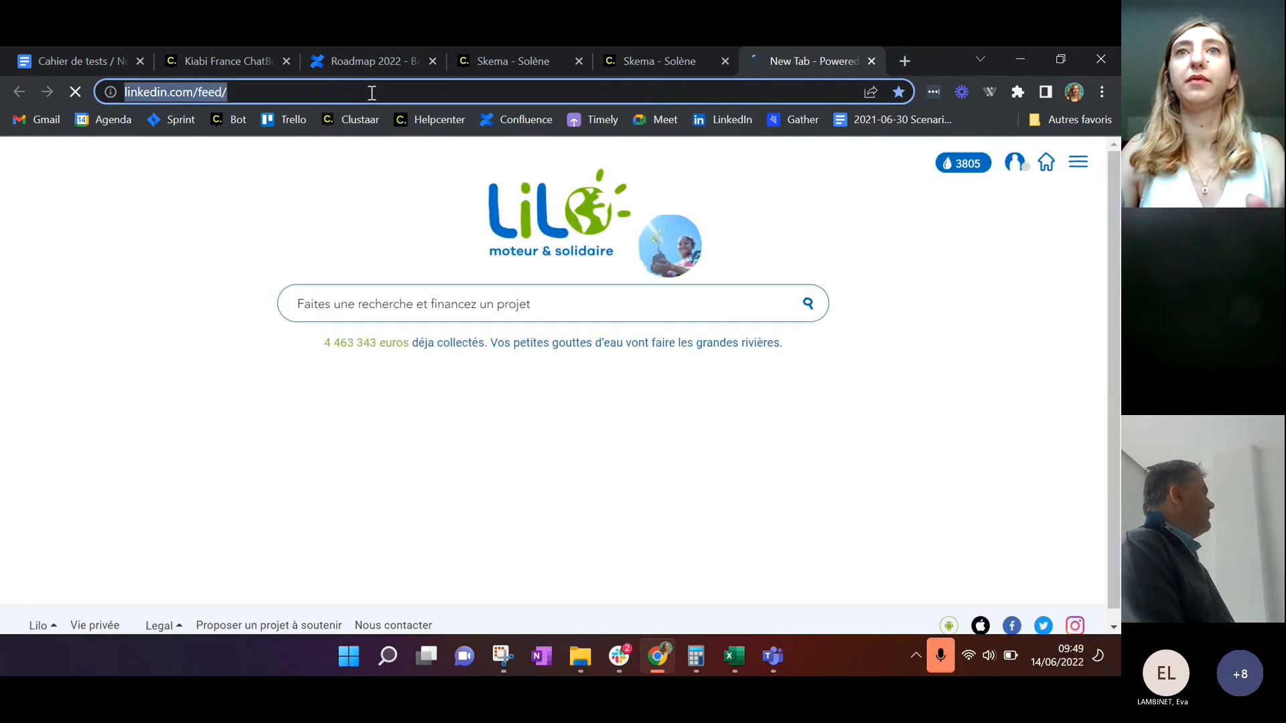
left_click(632, 64)
left_click(482, 399)
key("ctrl+v")
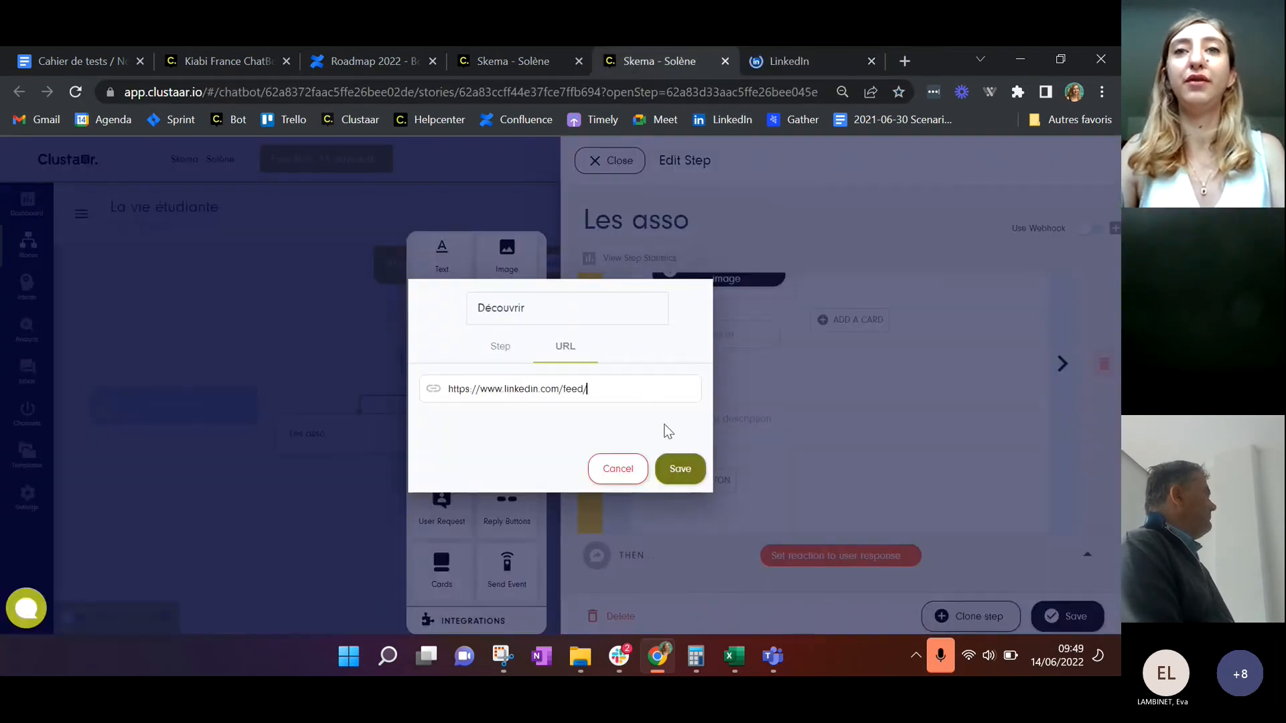
left_click(681, 469)
scroll(891, 454, "up", 3)
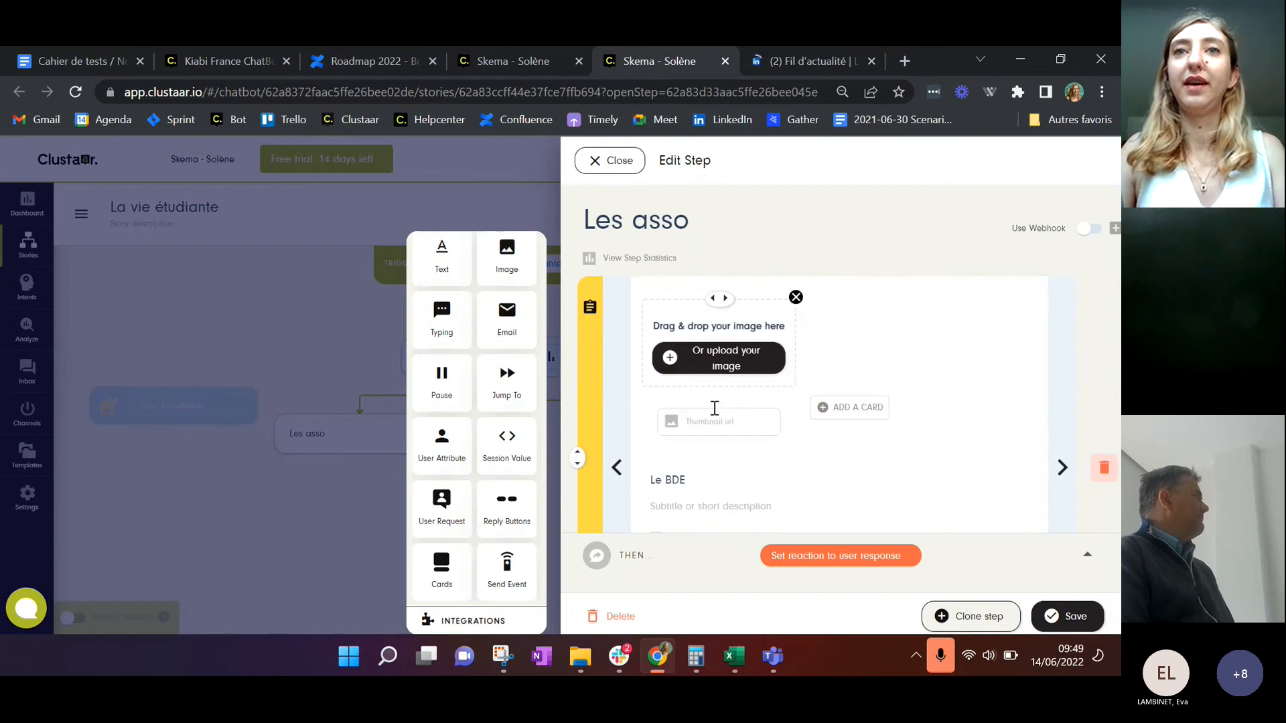
left_click(720, 364)
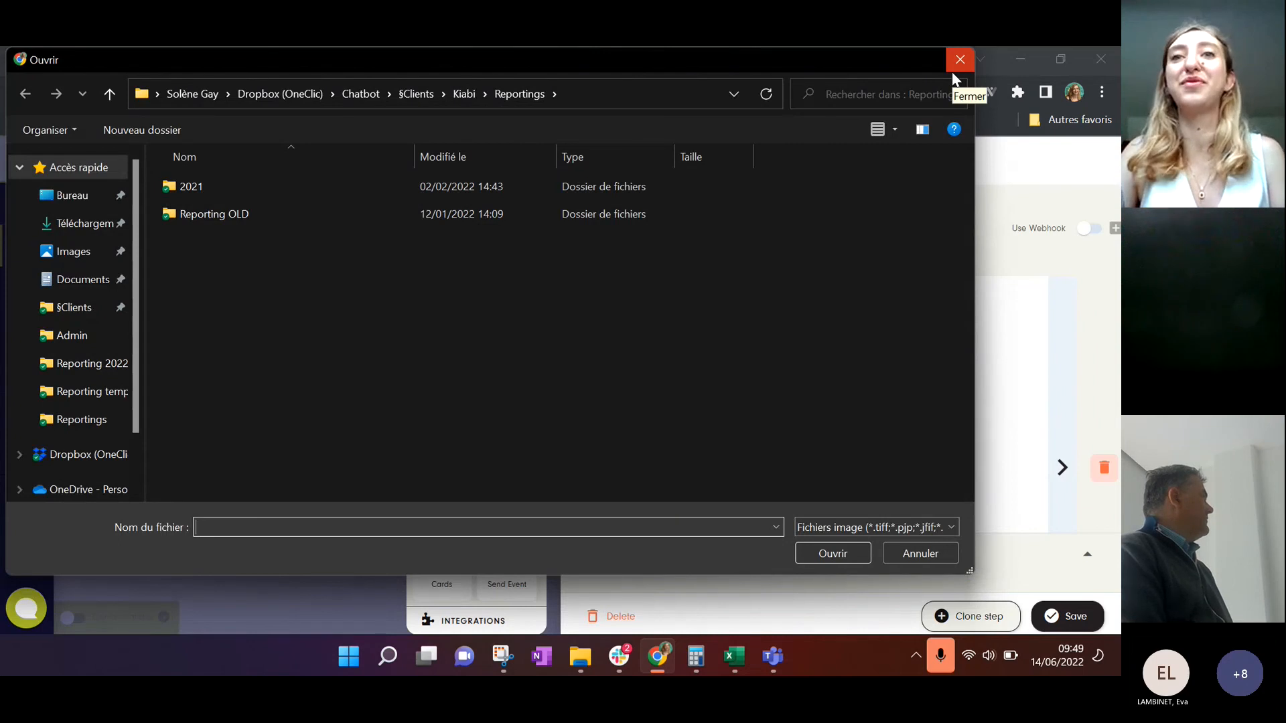
left_click(952, 71)
Add a second card to the Les asso step and title it "Le BDA"
scroll(933, 415, "down", 1)
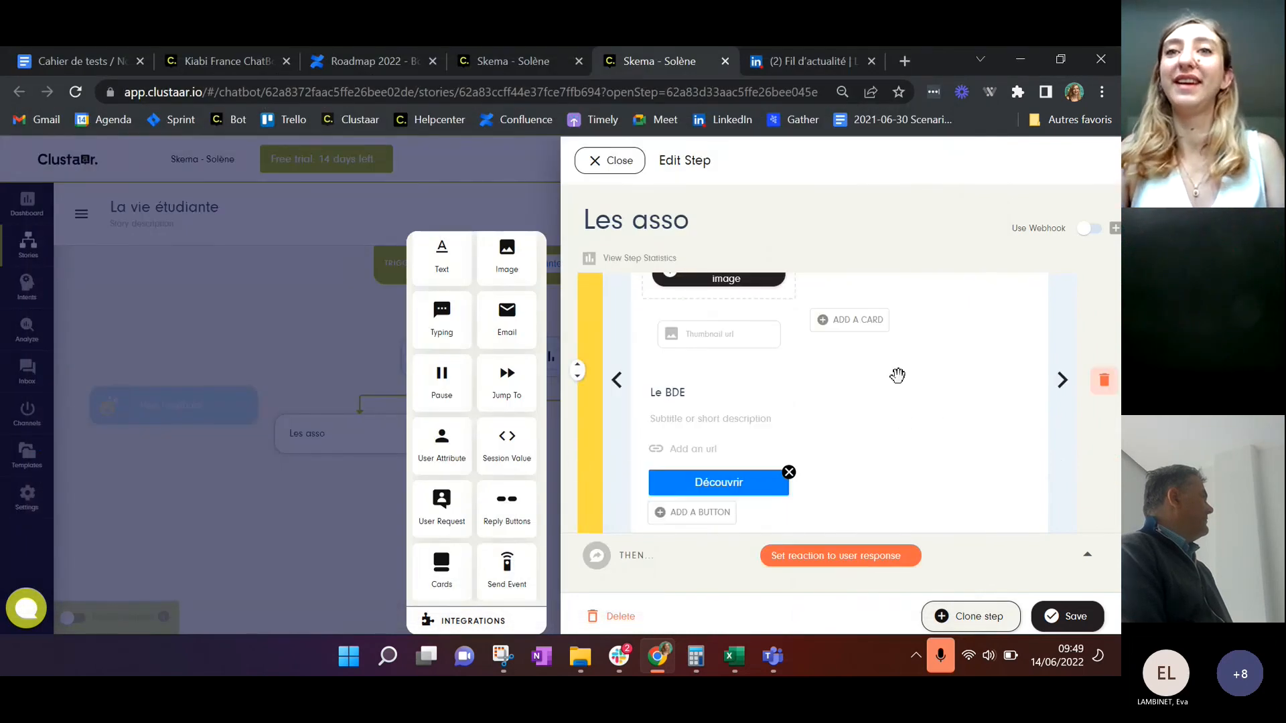
left_click(856, 321)
left_click(850, 393)
type("Le BDA")
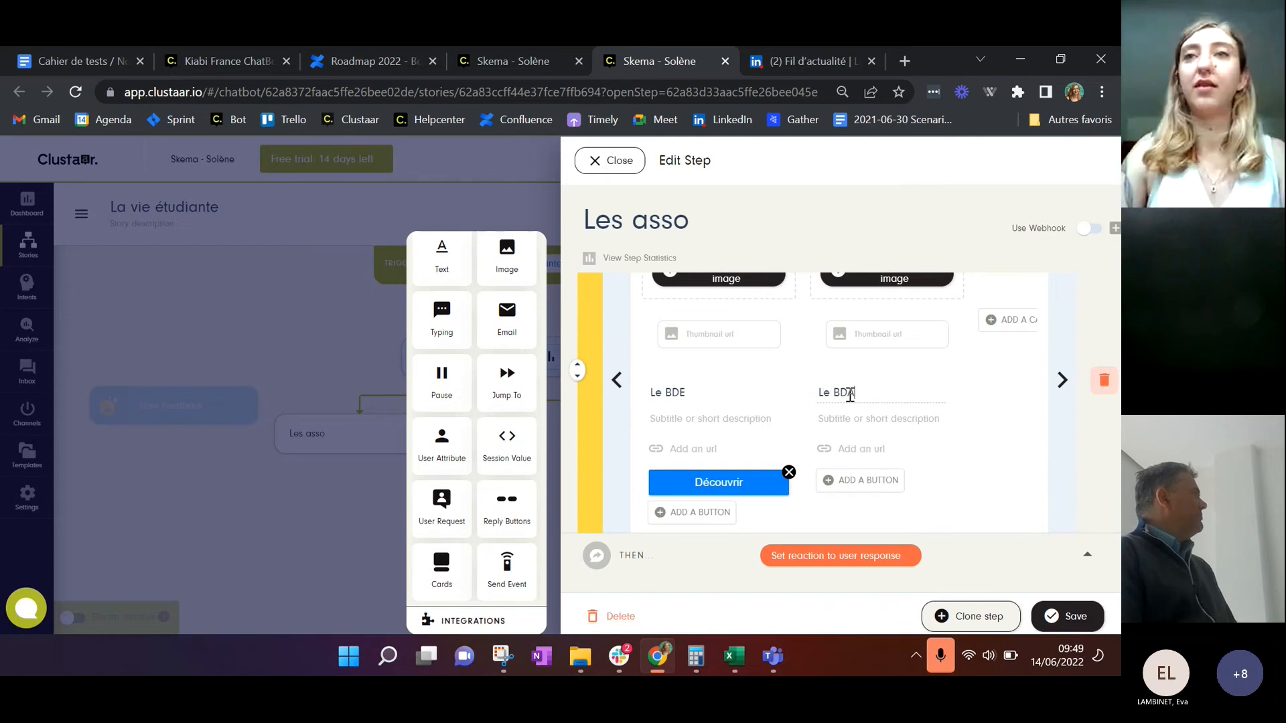
left_click(870, 482)
type("Decouvrir")
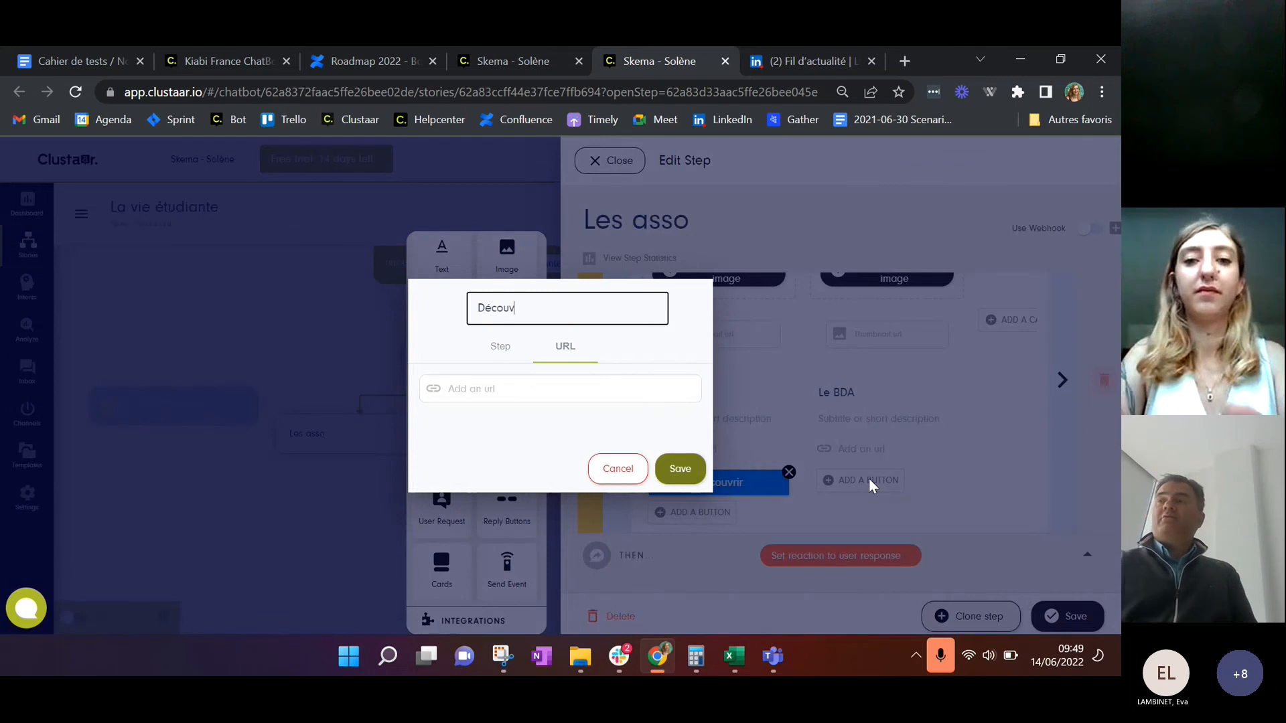
left_click(515, 391)
key("ctrl+v")
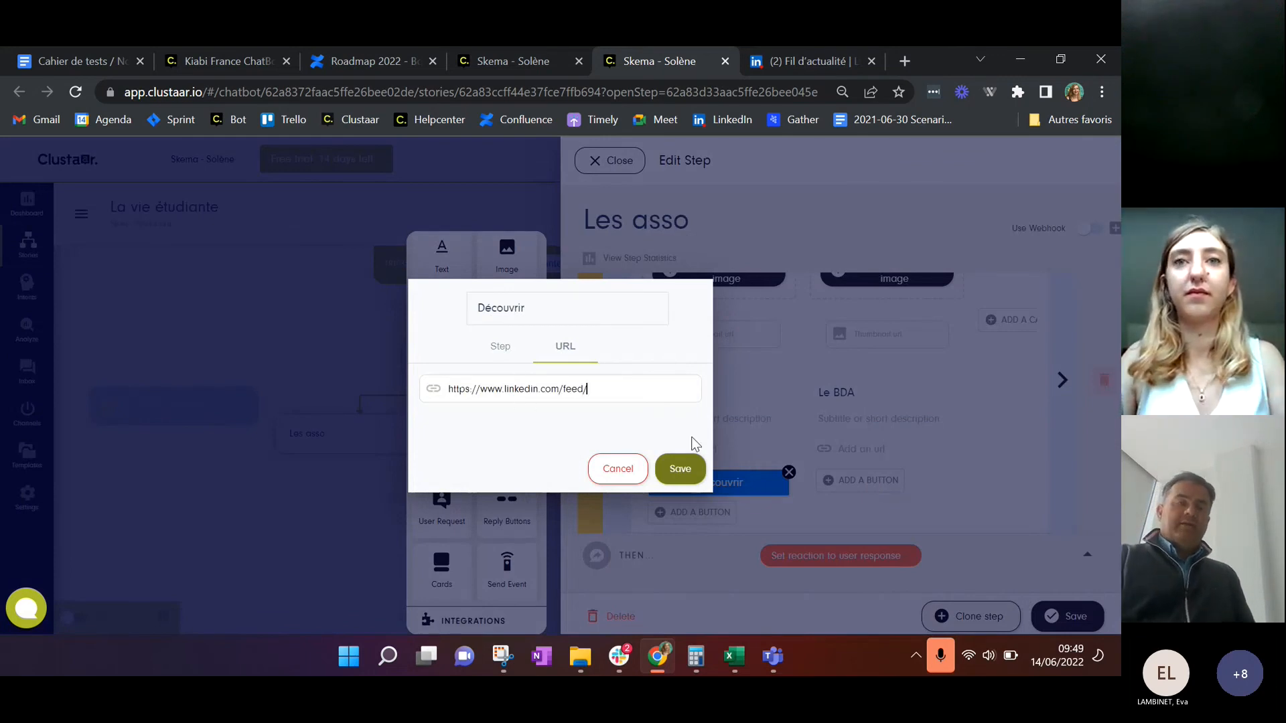
left_click(682, 469)
Save the Les asso step and move its block outward in the flow, level with Les bars
scroll(973, 439, "up", 2)
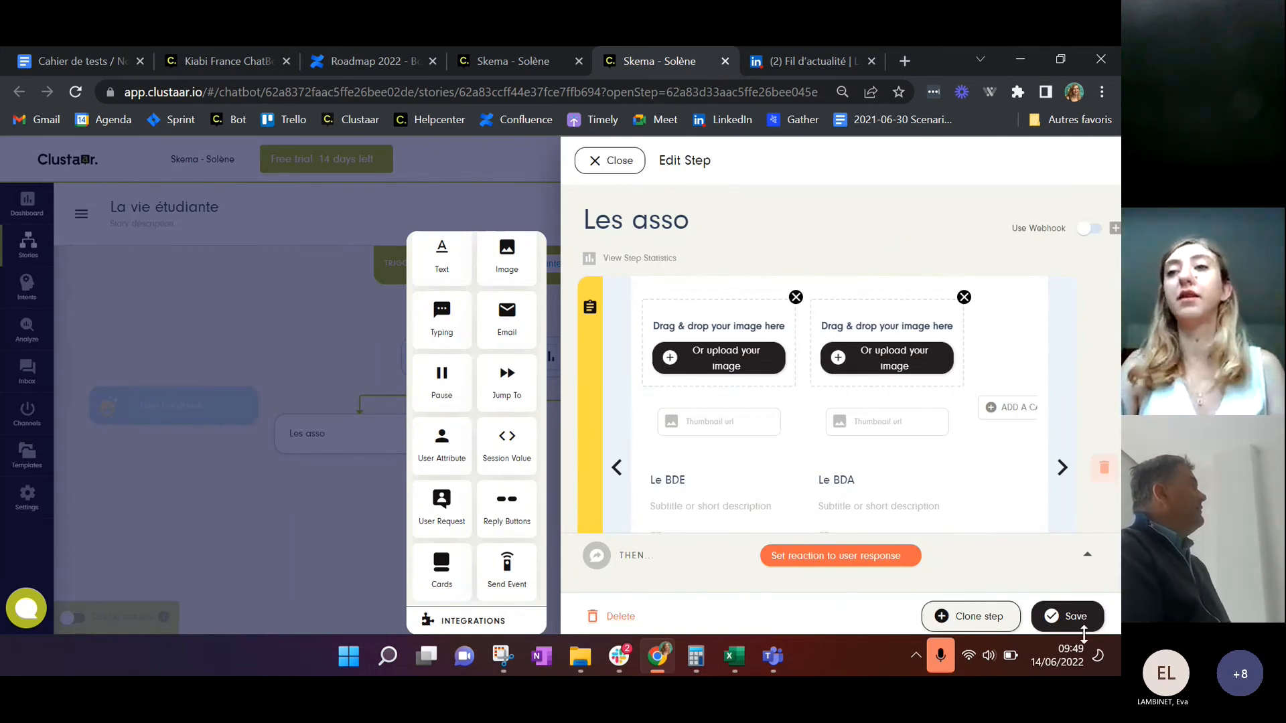
left_click(1075, 617)
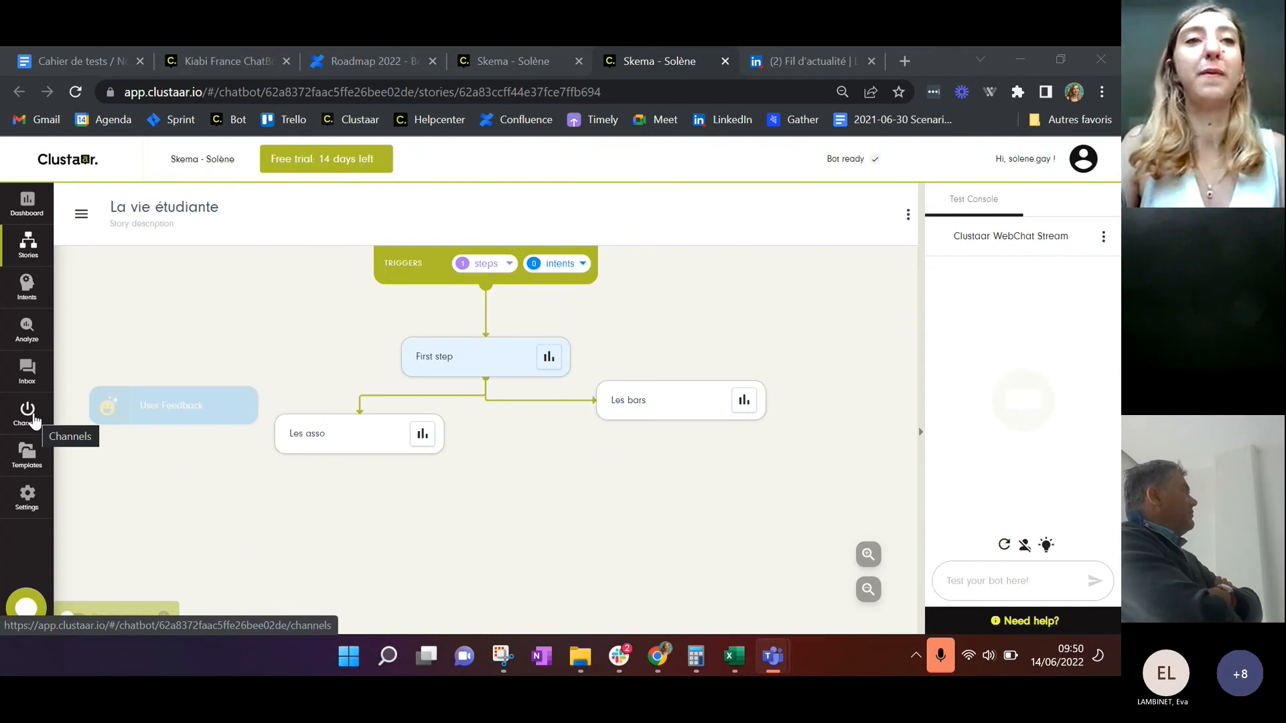
left_click_drag(277, 433, 203, 402)
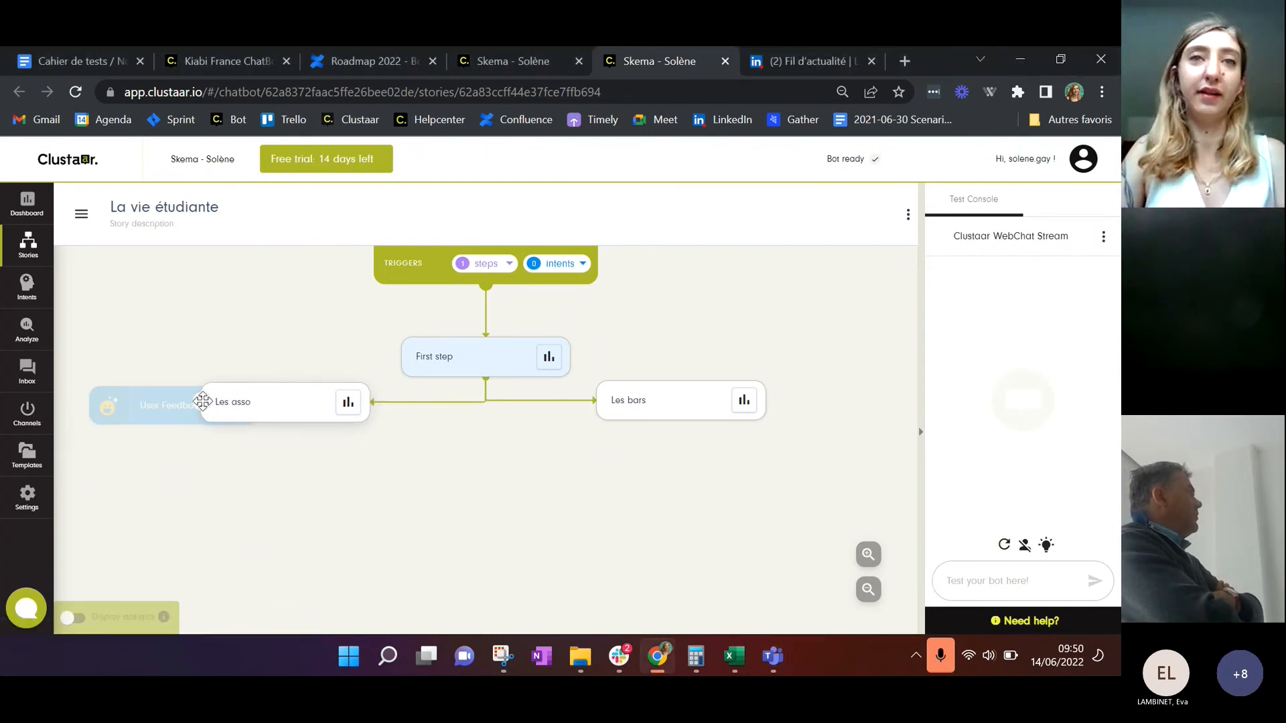
Try out an Image action's upload and URL options in the Les bars step, delete the action and save the step
left_click(627, 410)
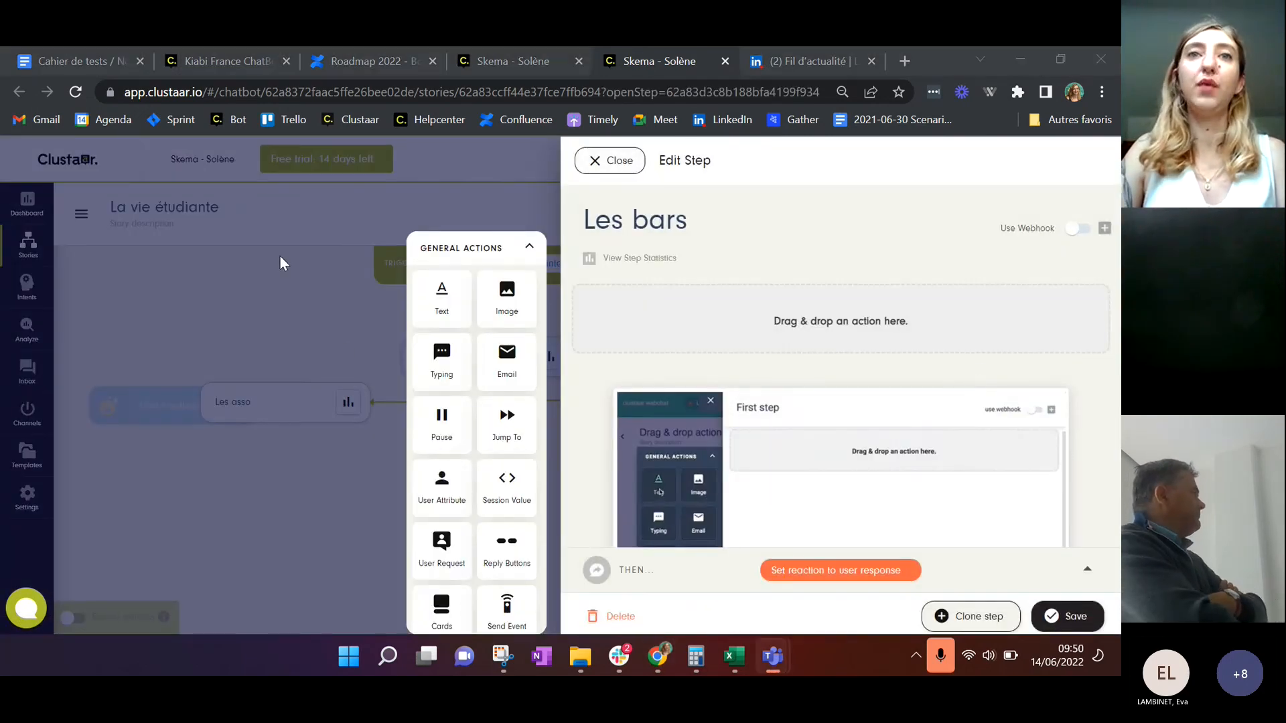
scroll(493, 421, "down", 1)
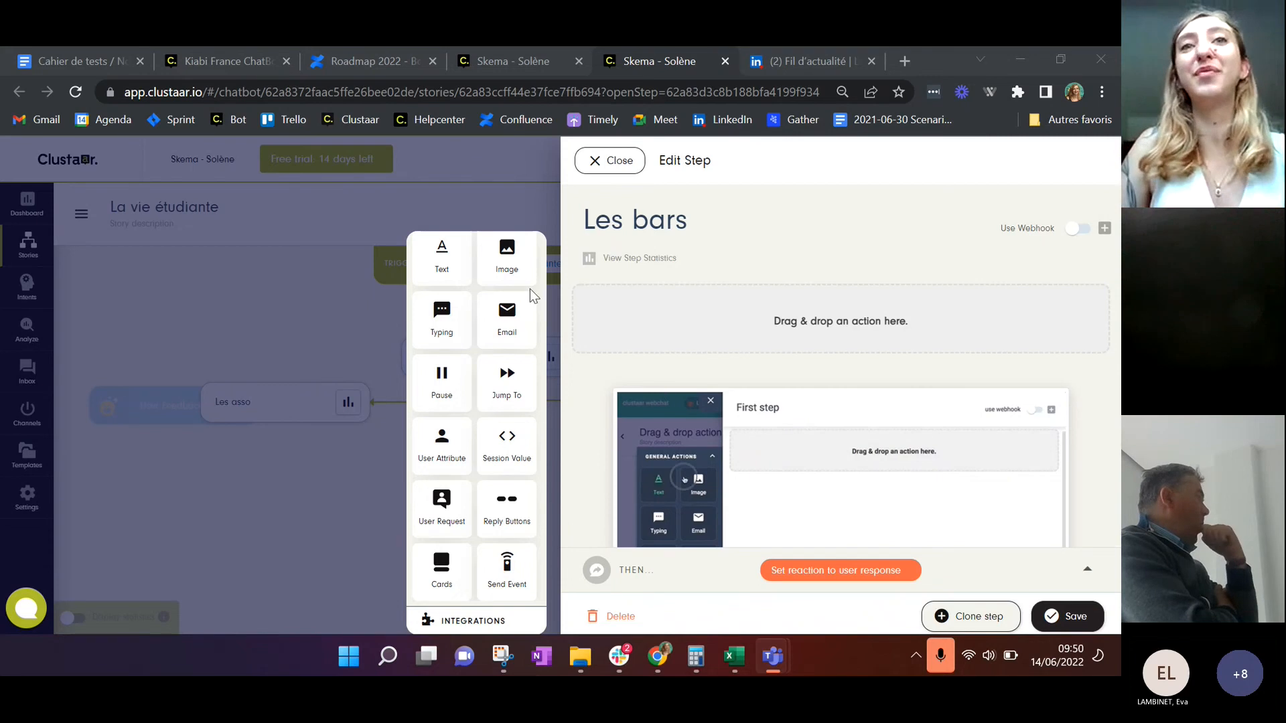
left_click_drag(506, 258, 782, 347)
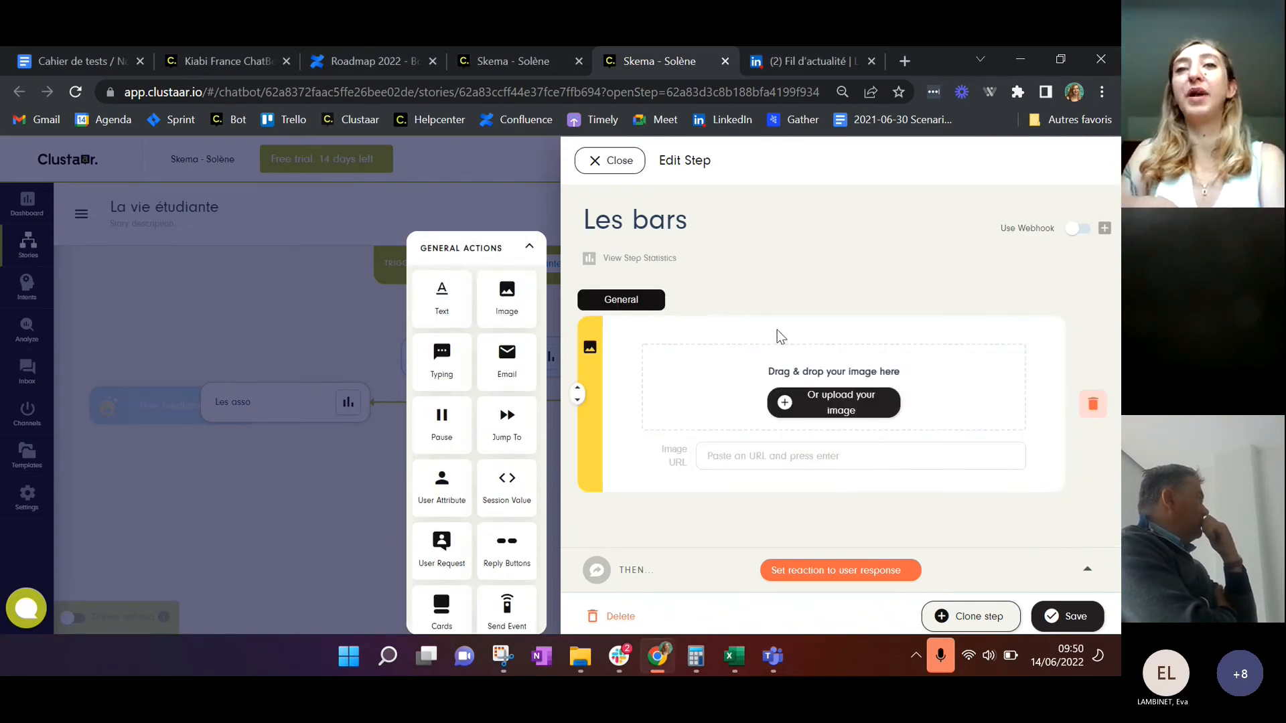
left_click(839, 408)
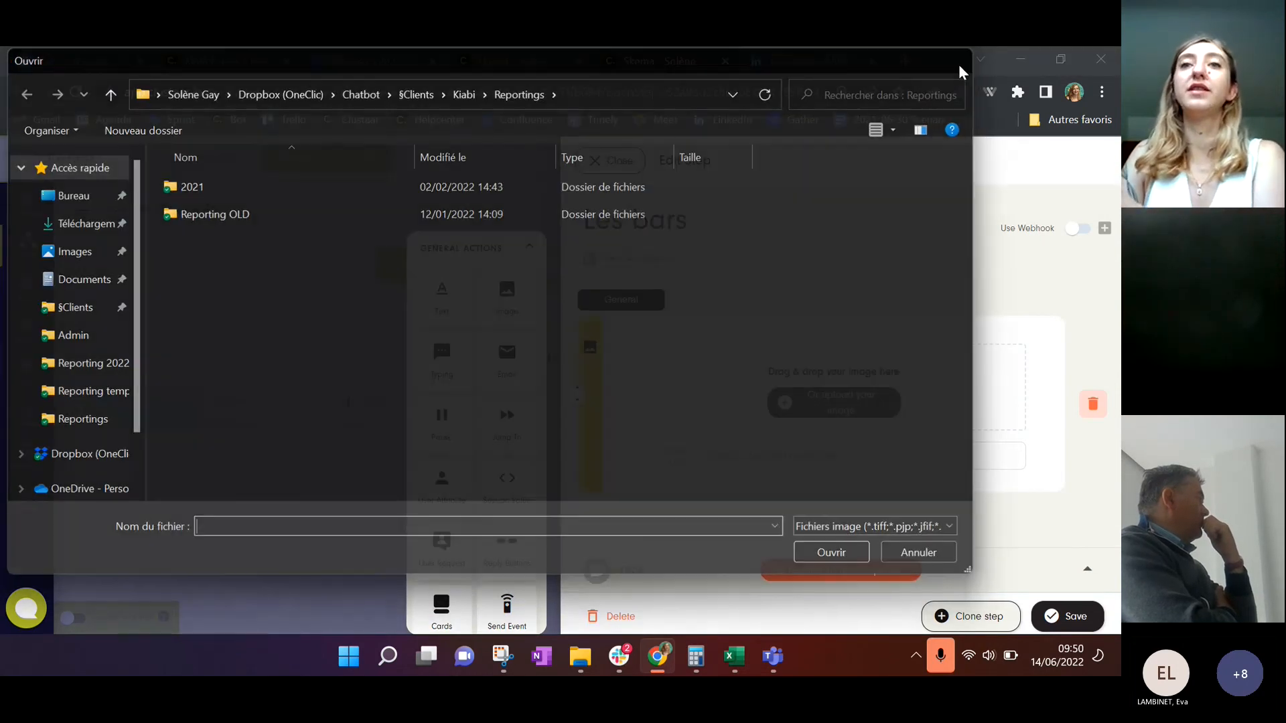
left_click(960, 72)
left_click(766, 455)
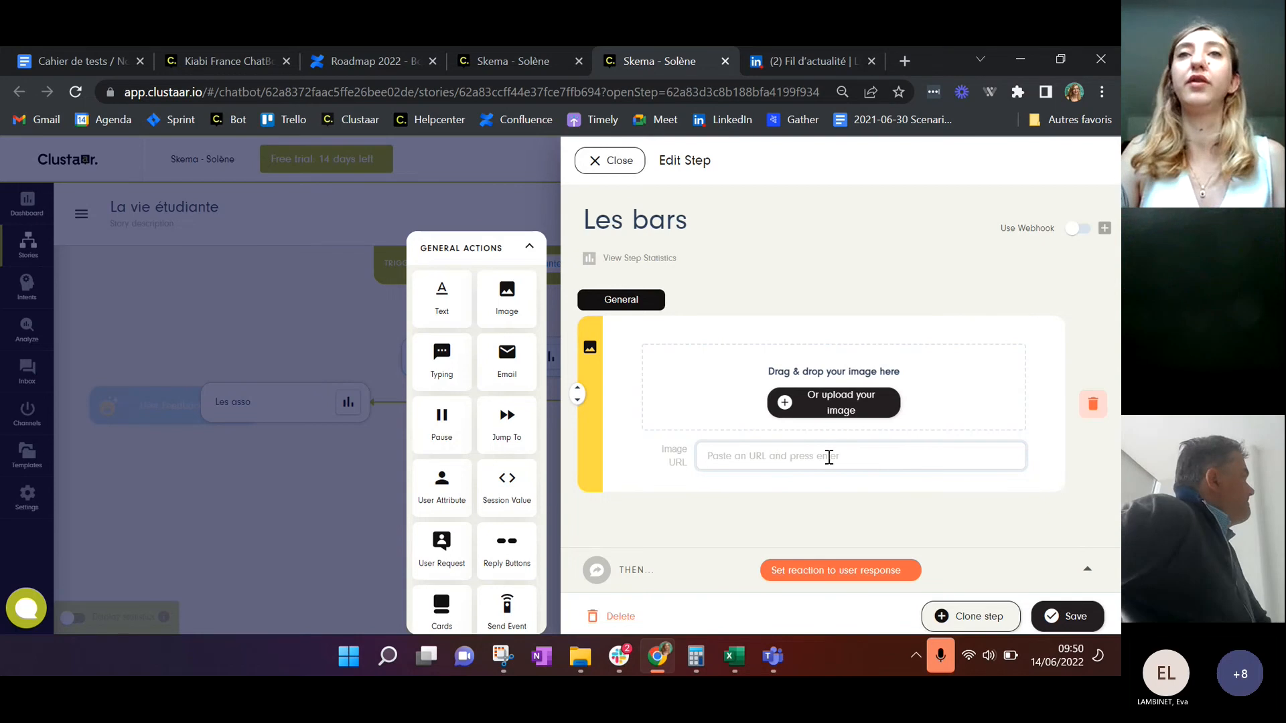
left_click(1094, 405)
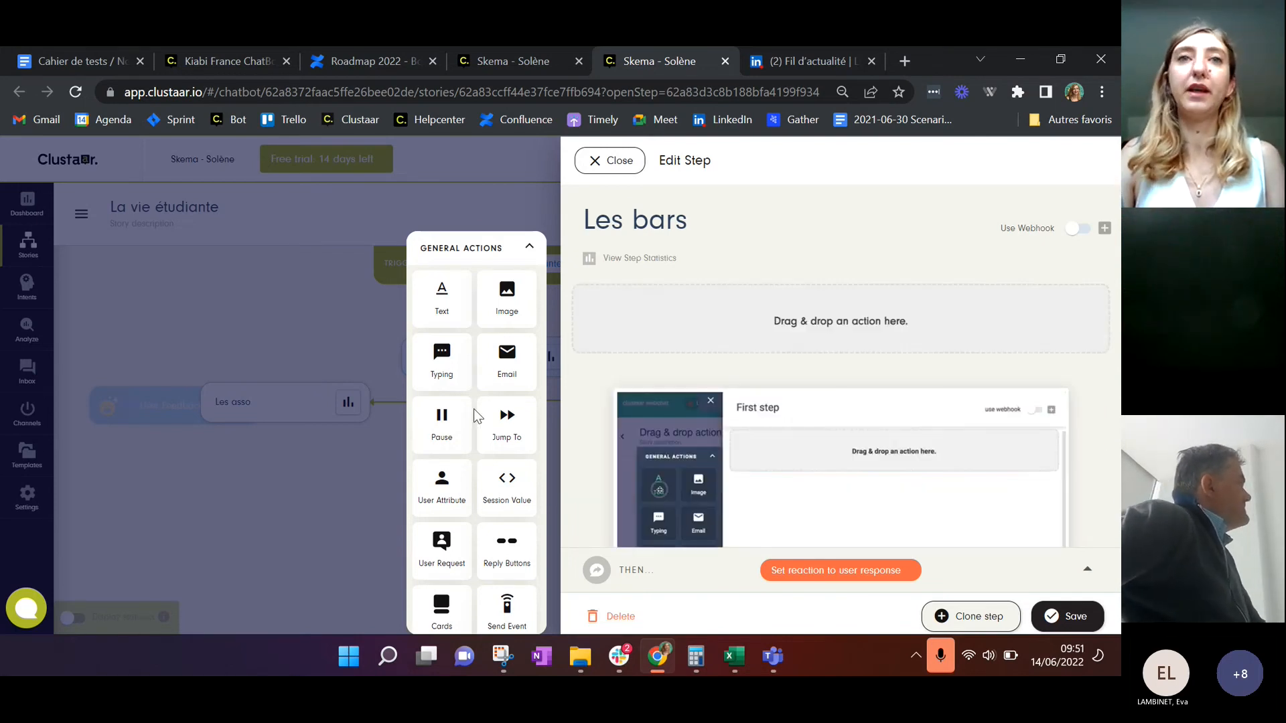
left_click(1045, 626)
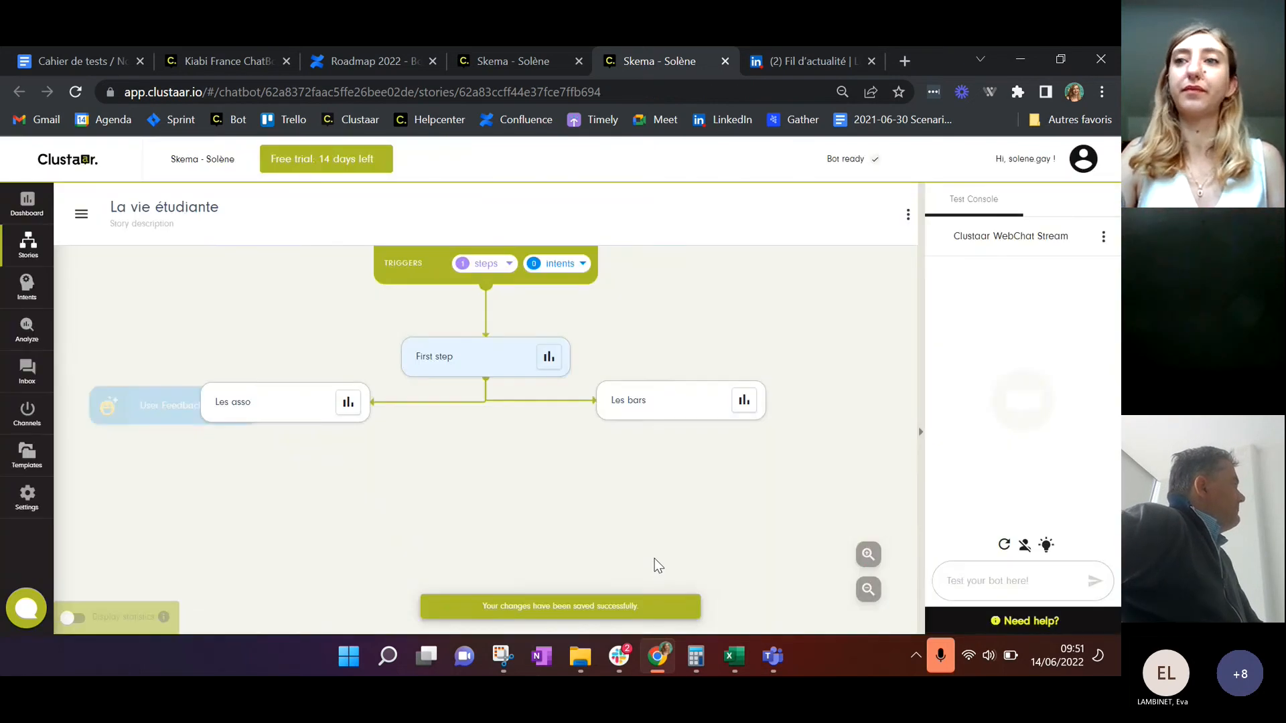
Check which step triggers the La vie étudiante story and view that triggering step's content
left_click(244, 253)
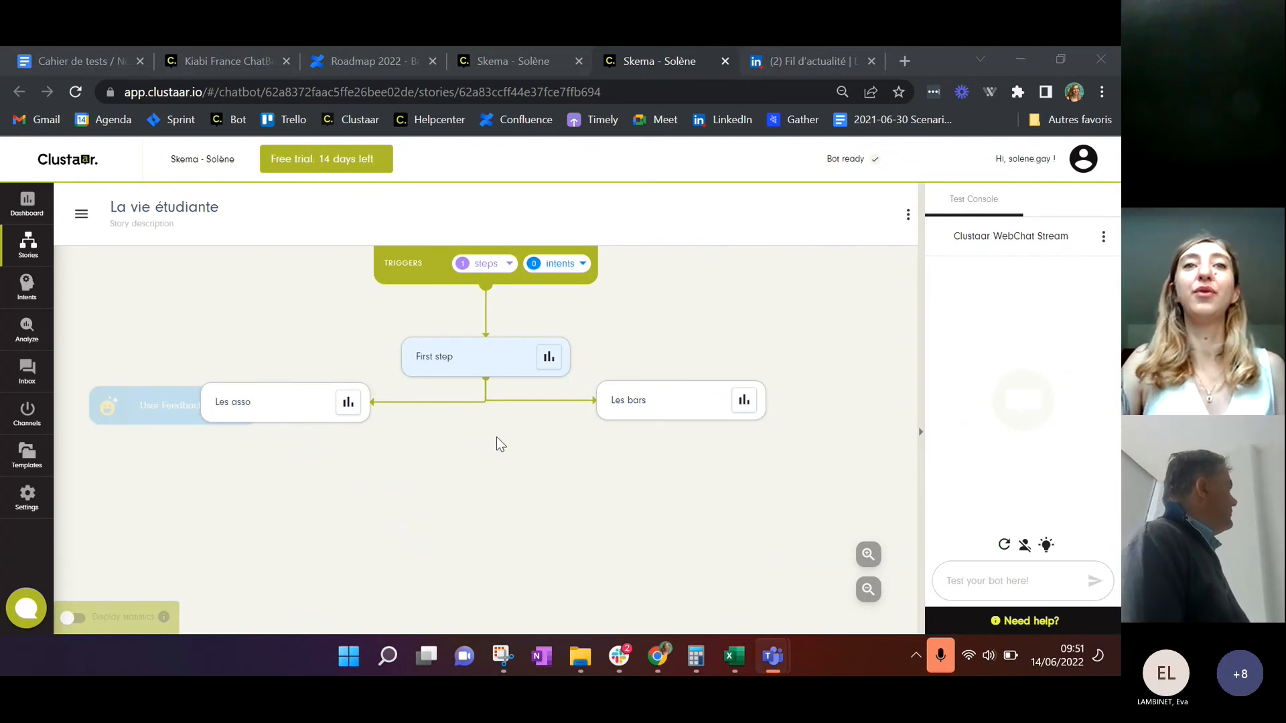
left_click(463, 265)
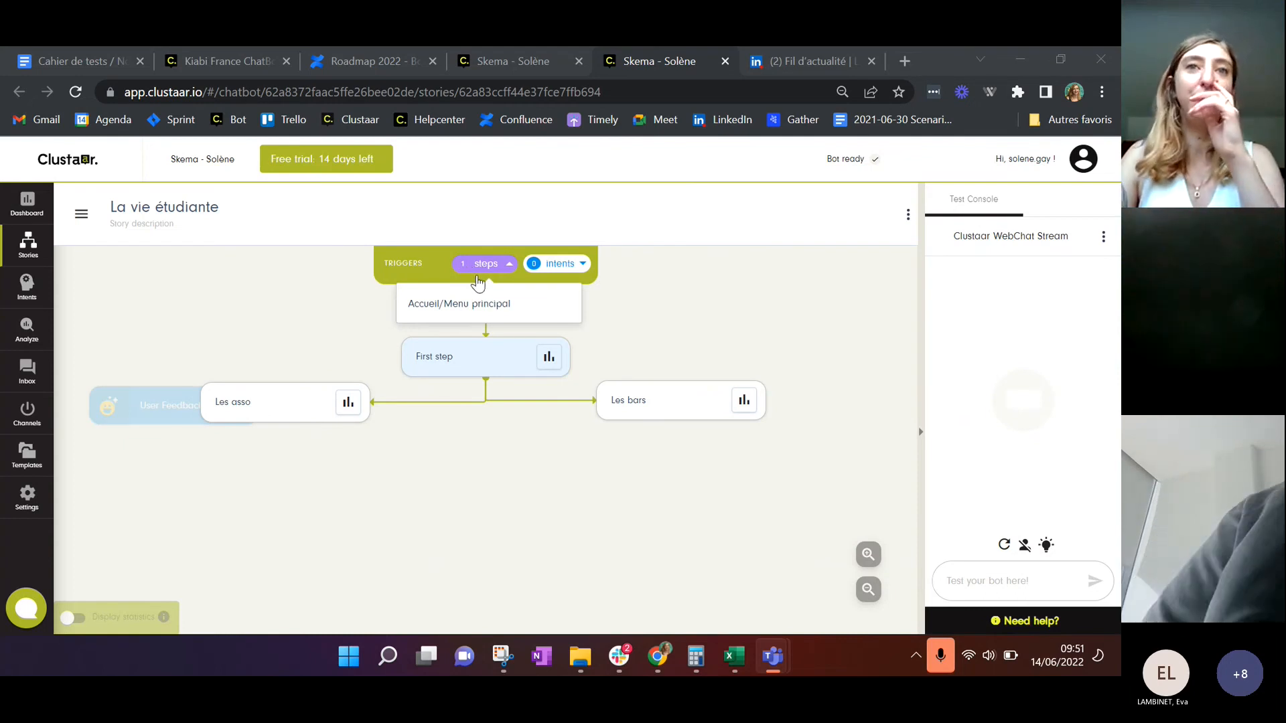
left_click(333, 266)
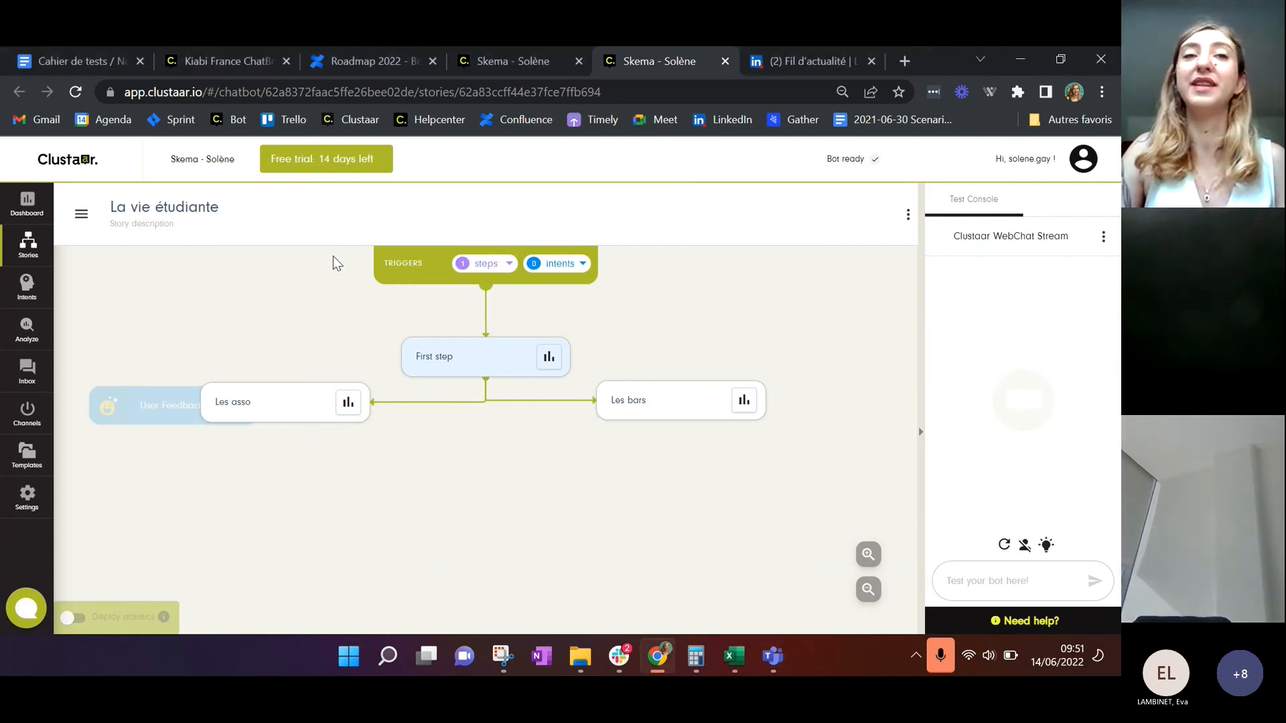
left_click(481, 263)
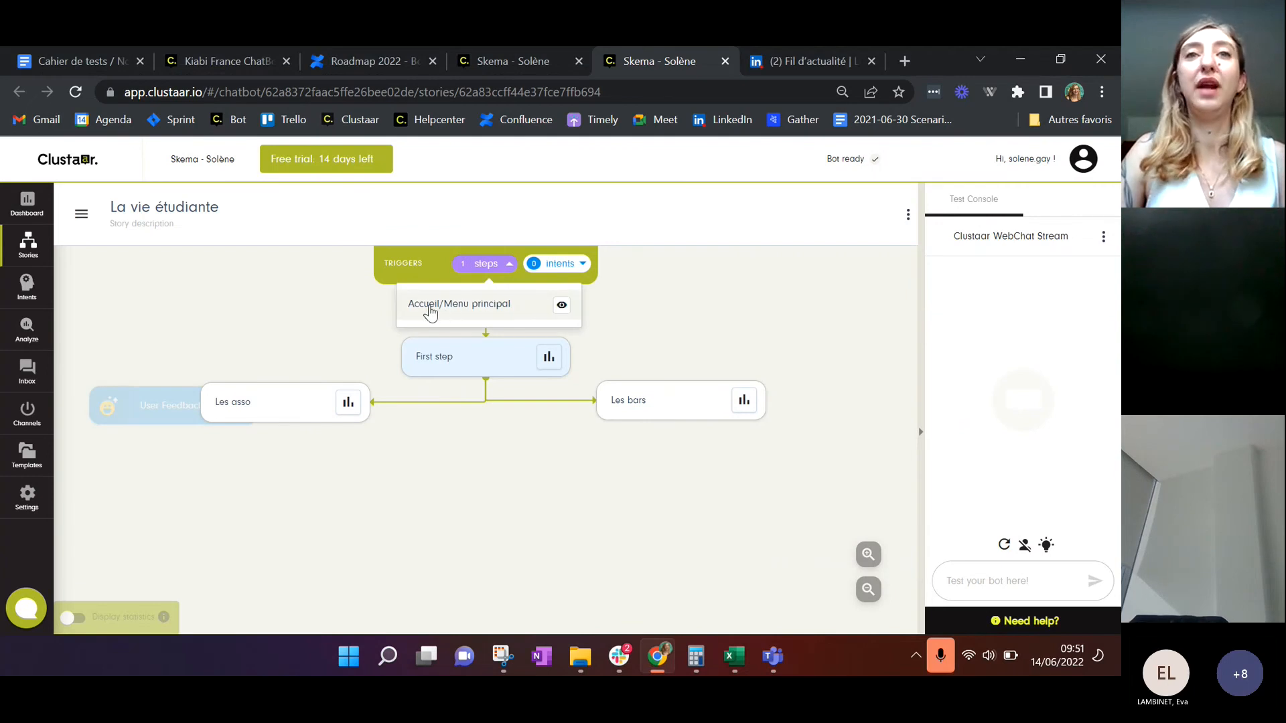
left_click(562, 307)
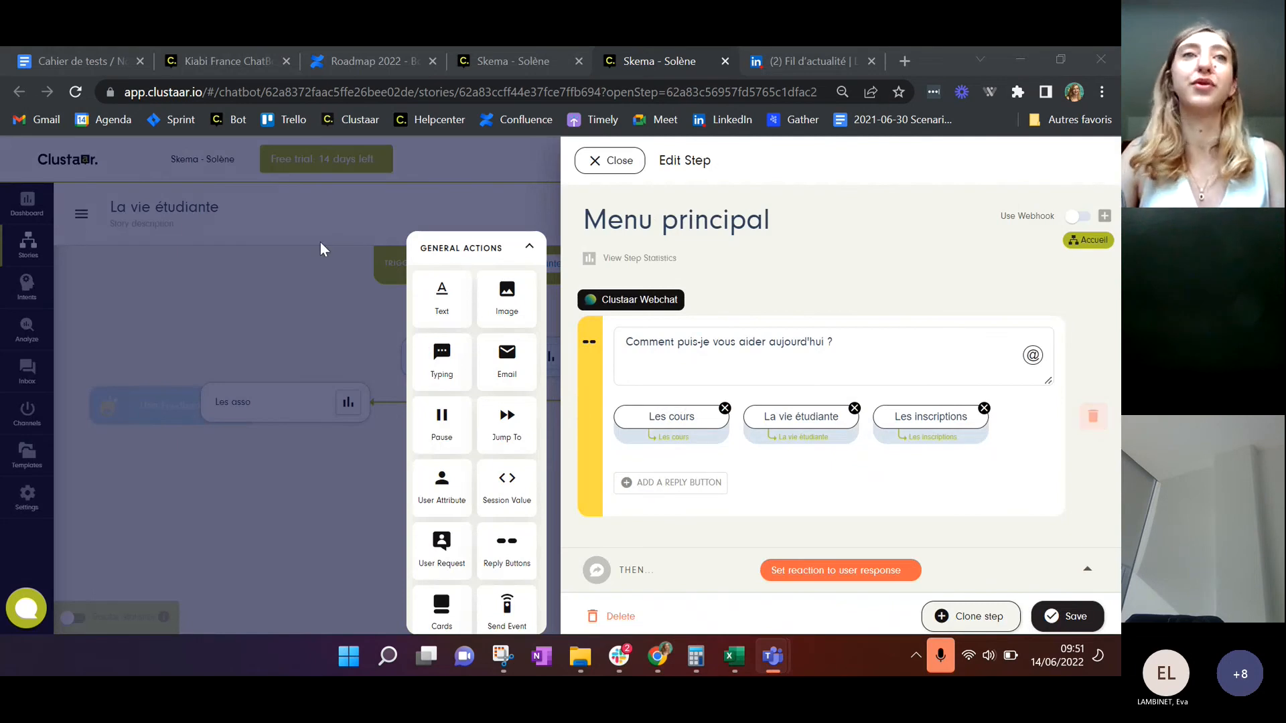
left_click(316, 243)
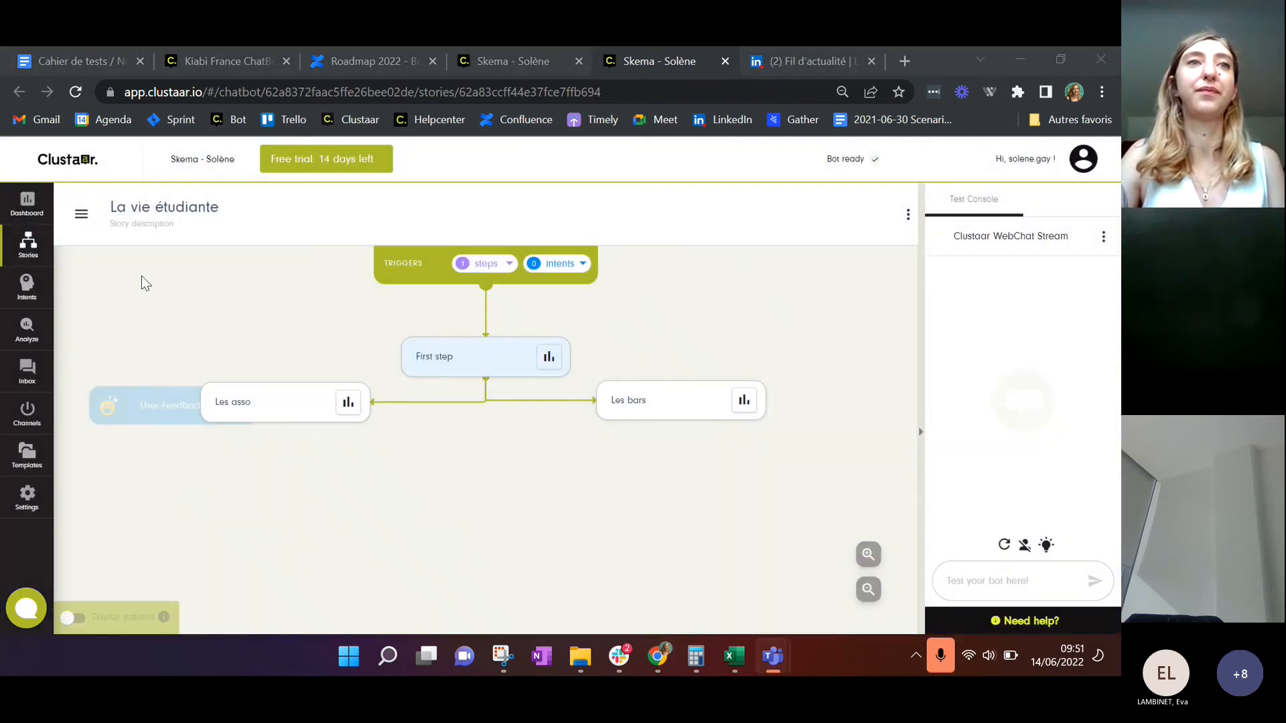
Return to the list of stories and open the Accueil story
left_click(85, 211)
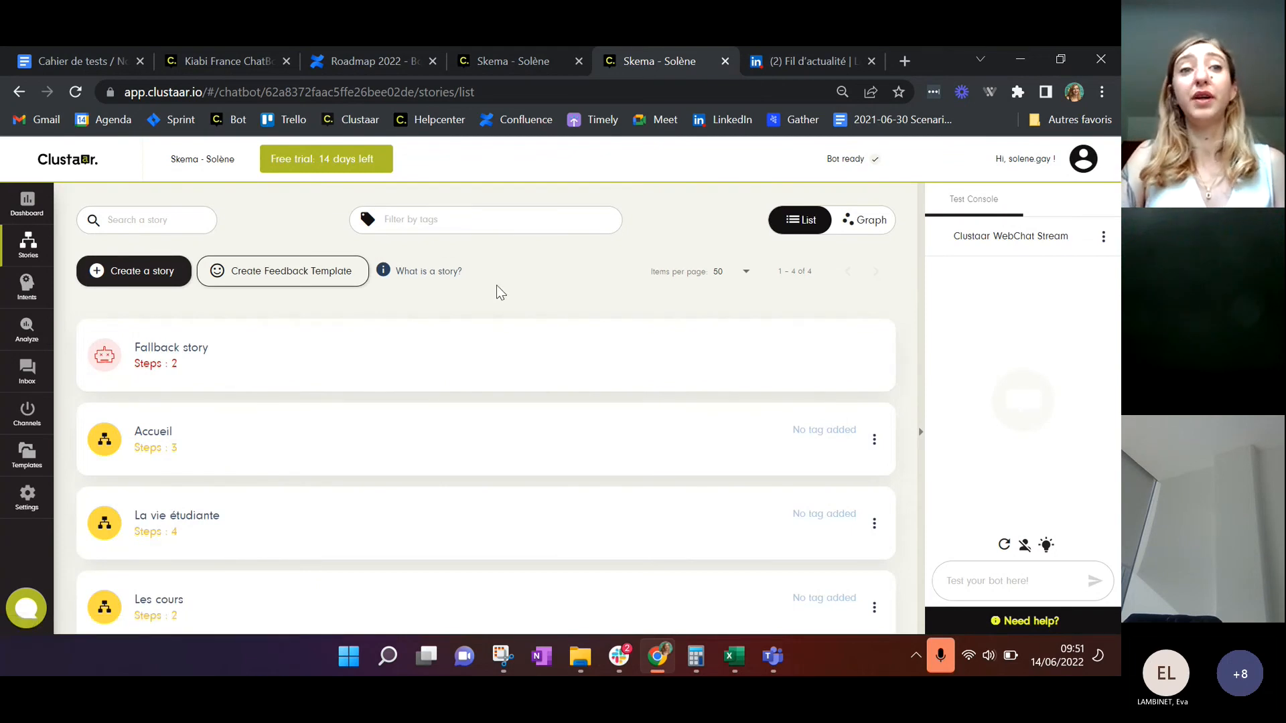
scroll(497, 300, "down", 3)
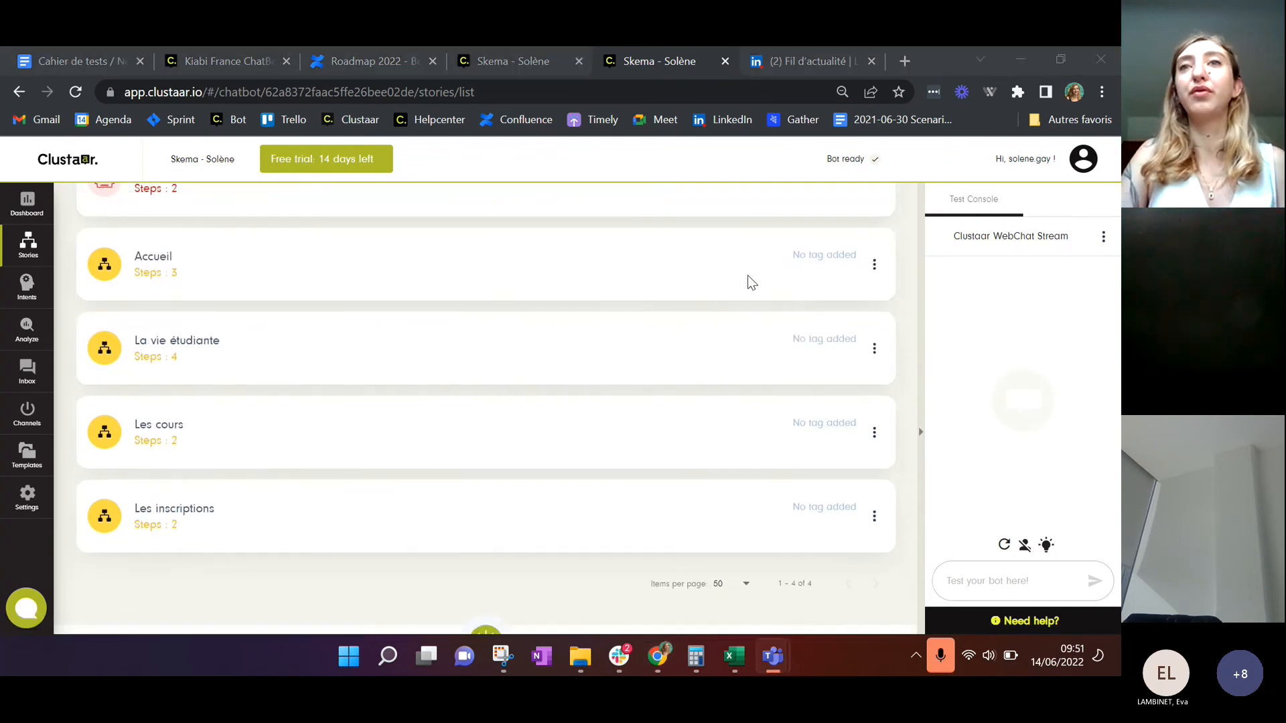
scroll(572, 395, "up", 3)
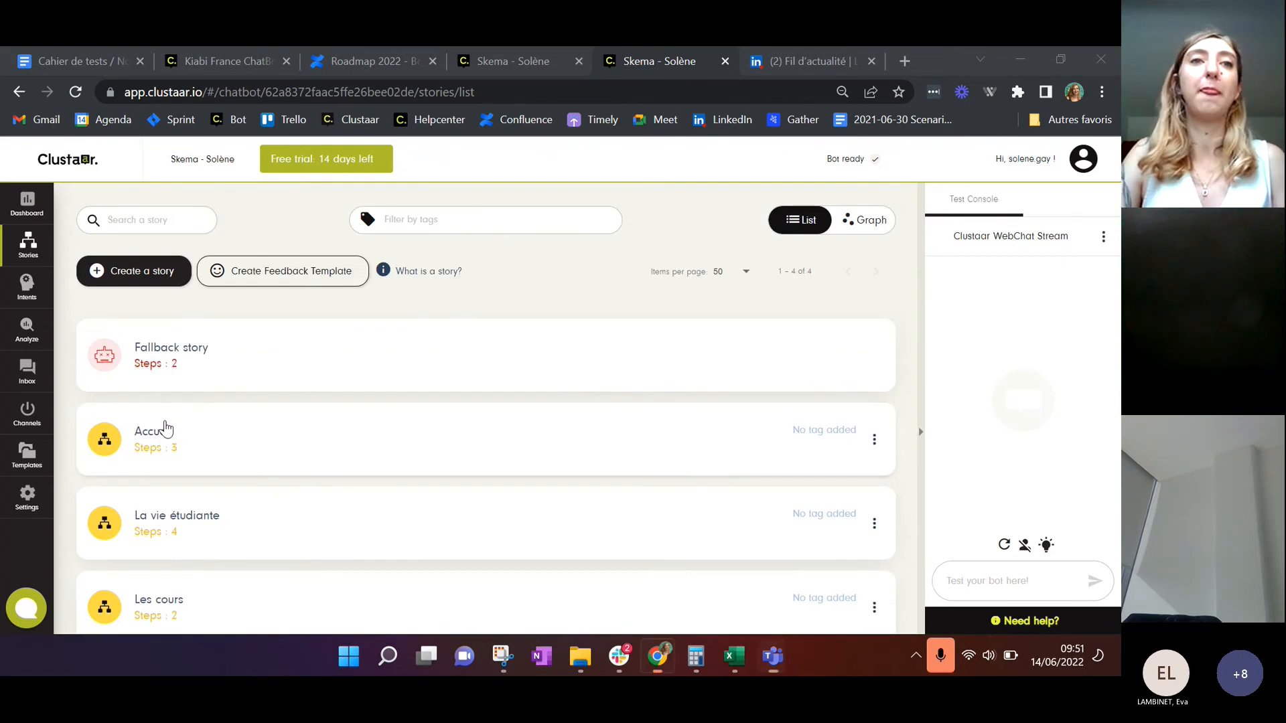
left_click(166, 430)
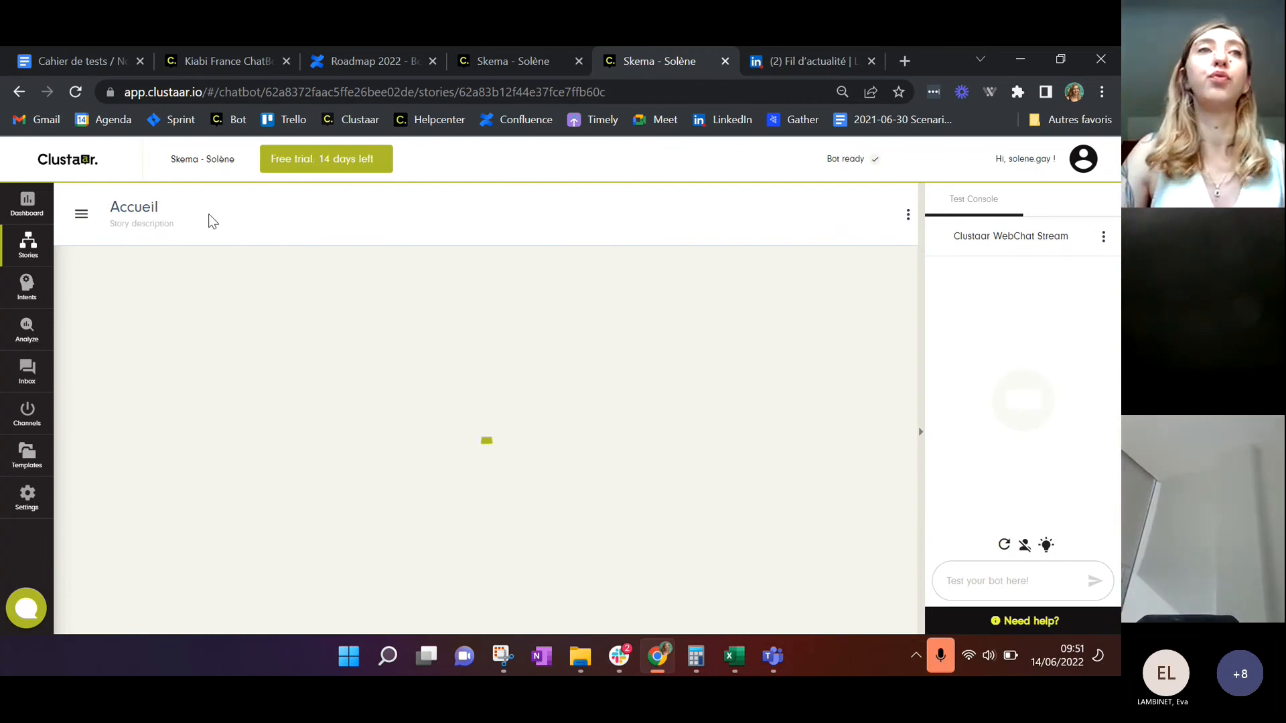
left_click(17, 93)
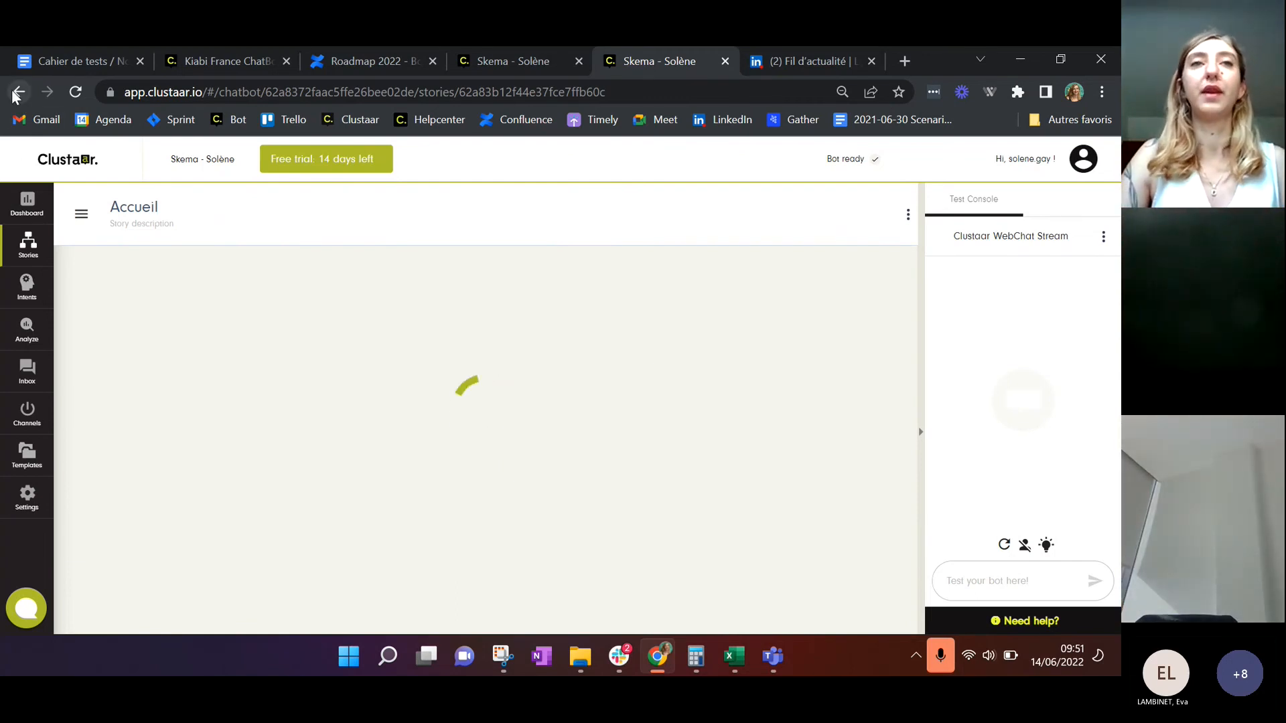
left_click(198, 425)
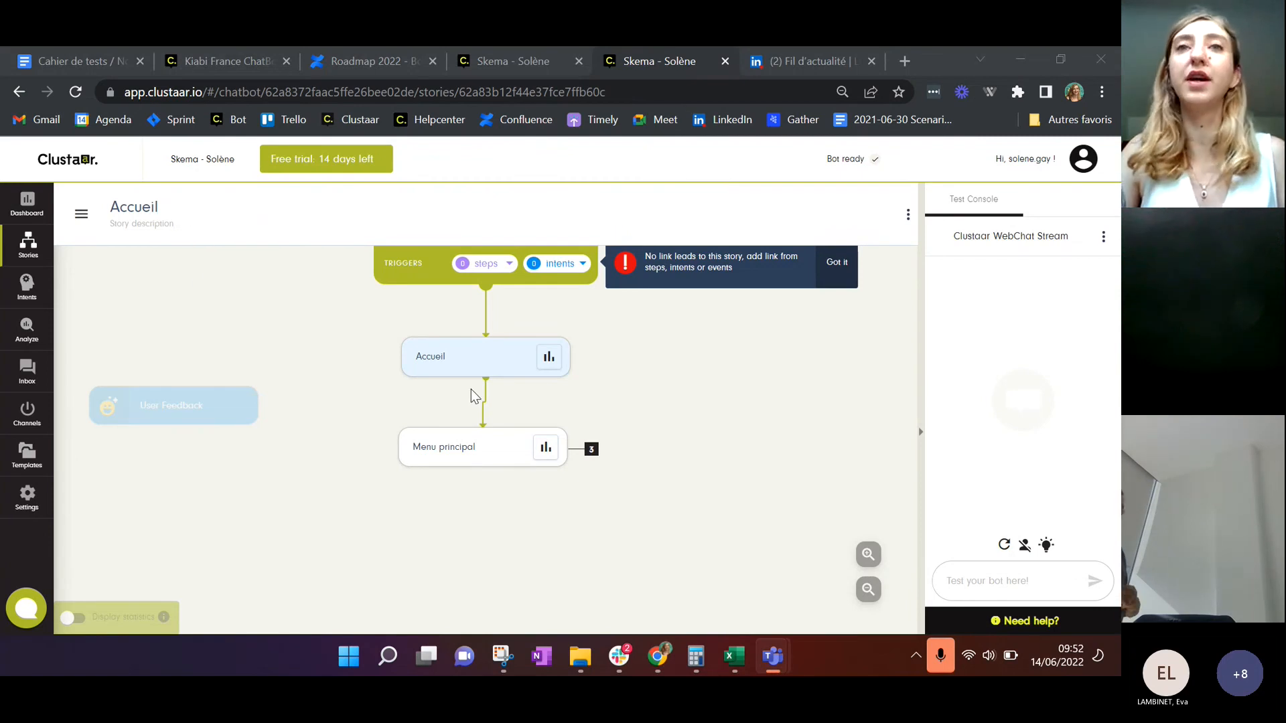
Start a new trigger intent for the Accueil story and name it "Bonjour"
left_click(563, 268)
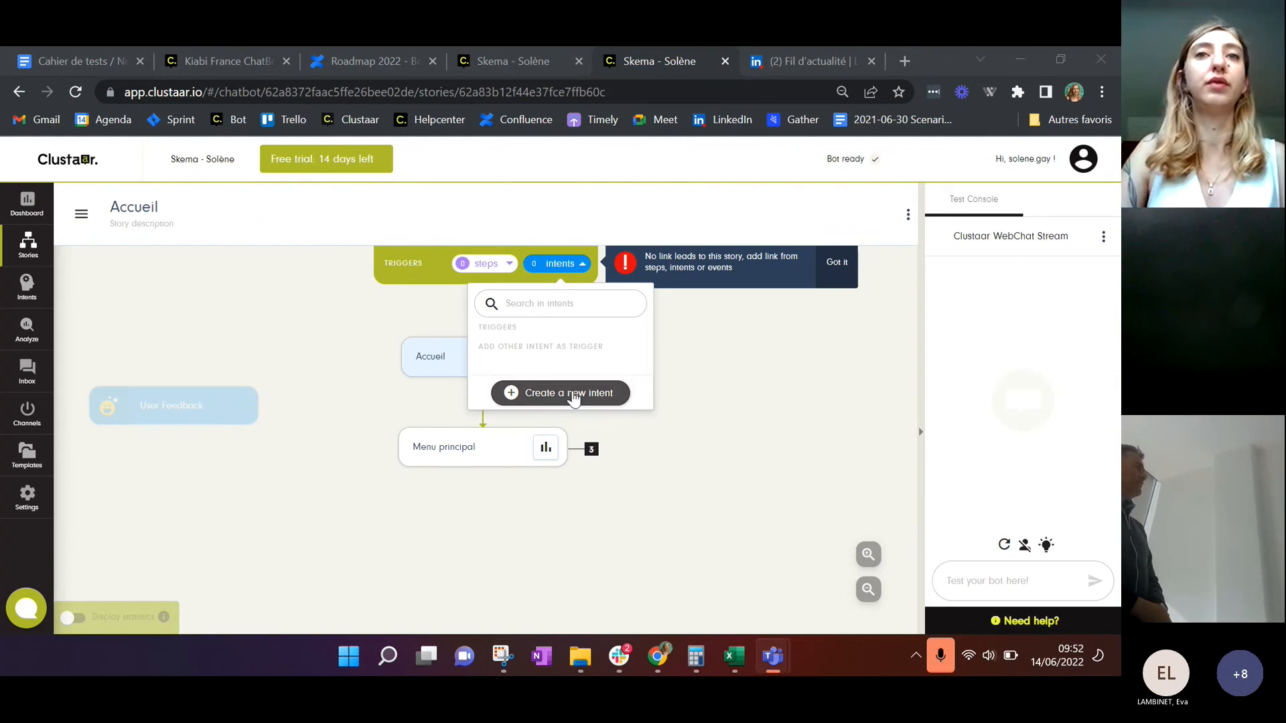
left_click(573, 399)
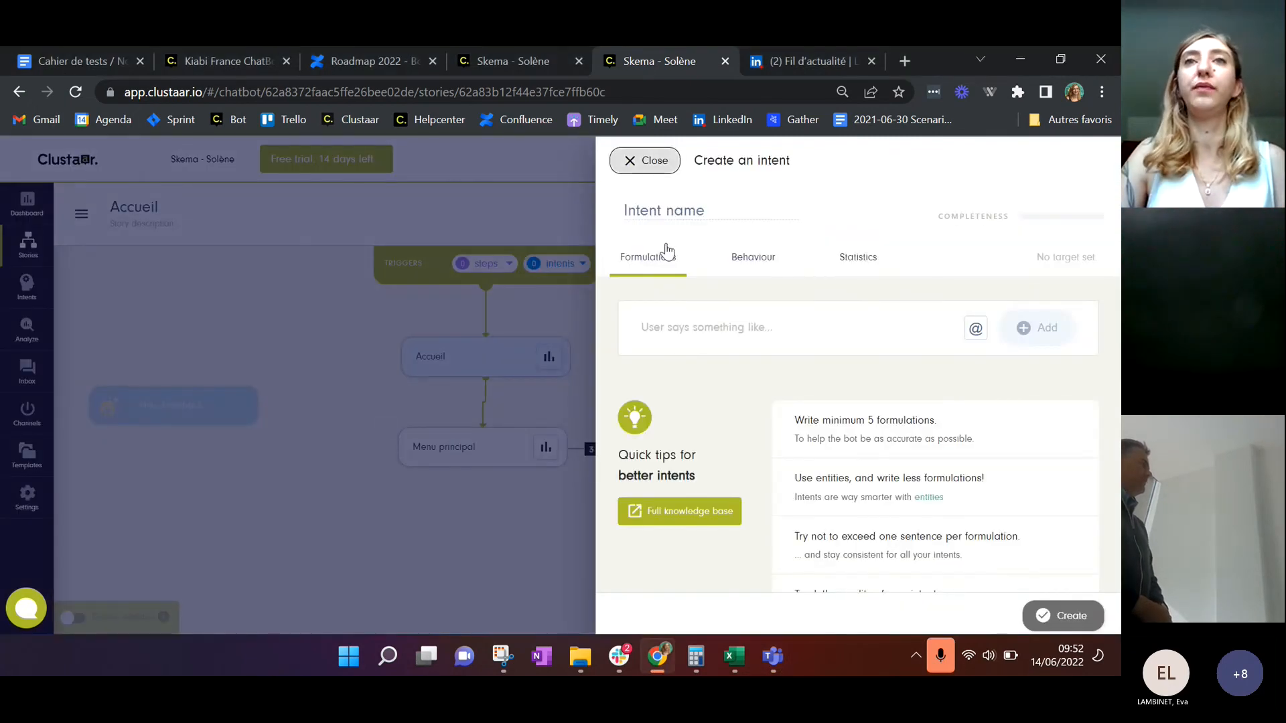
left_click(662, 209)
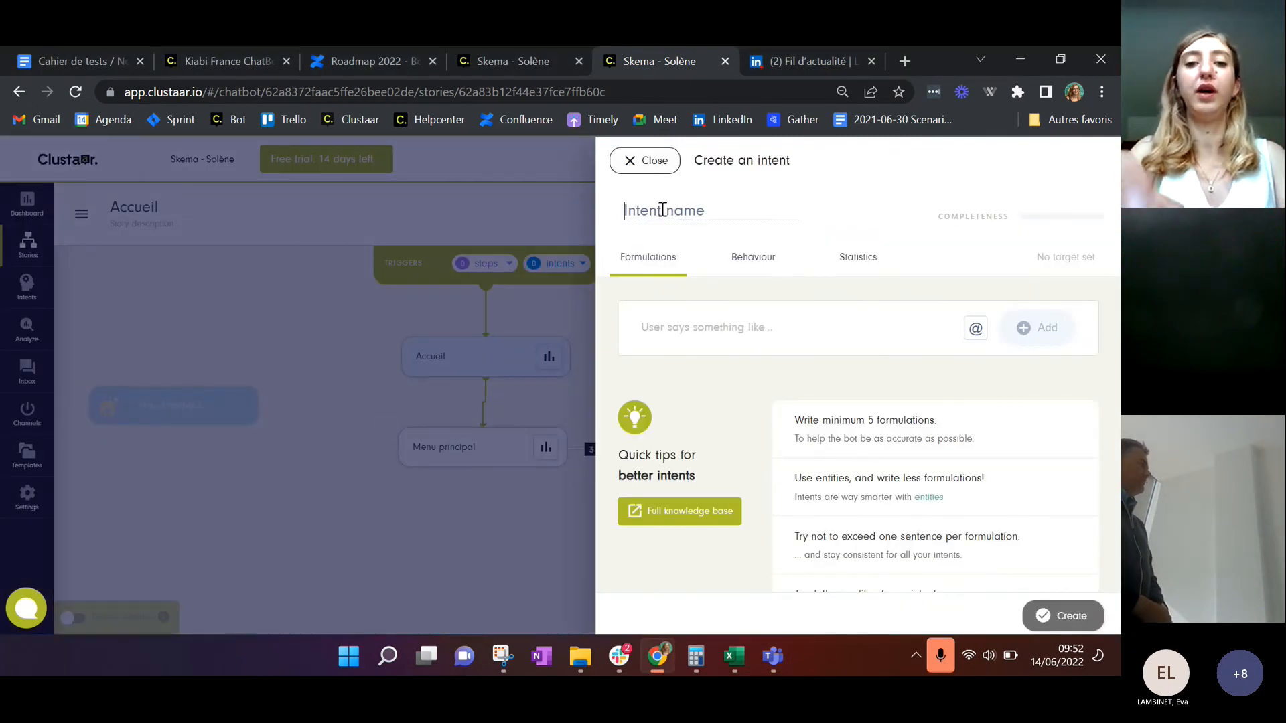
type("Bonjour")
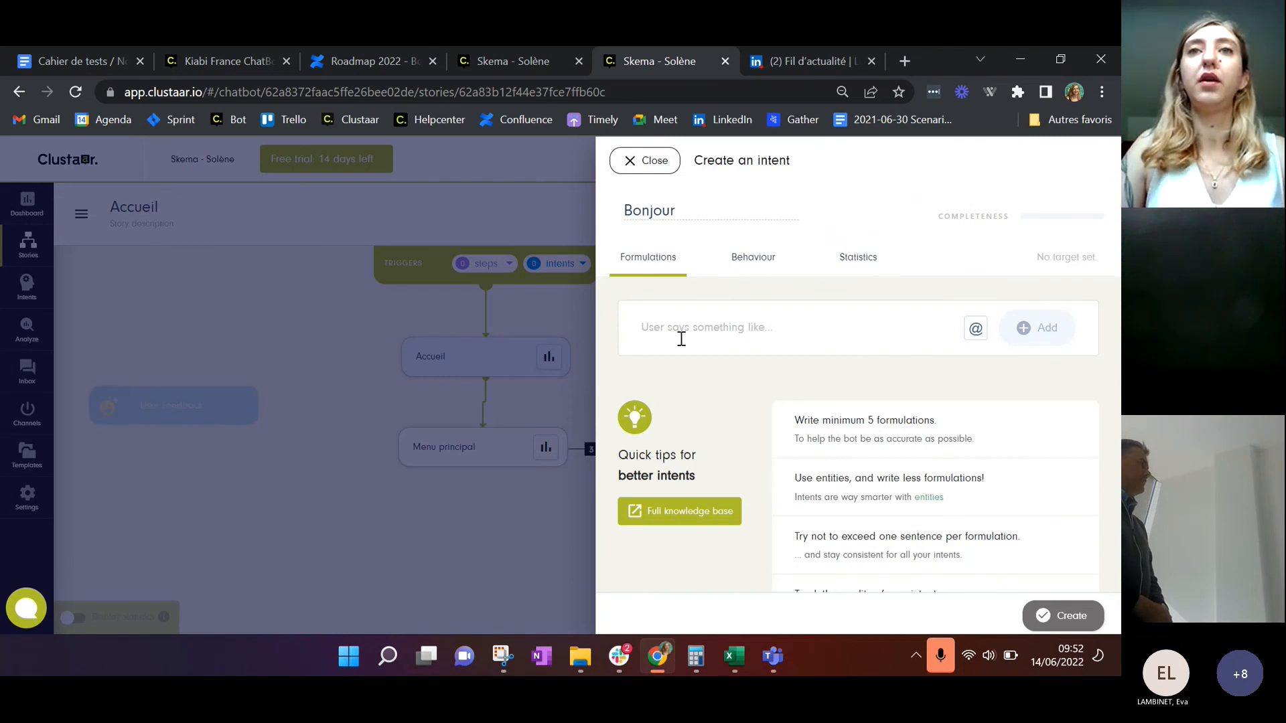
Add the formulations "bonjour", "salut" and "coucou" to the Bonjour intent and create it
left_click(682, 339)
type("bonjour")
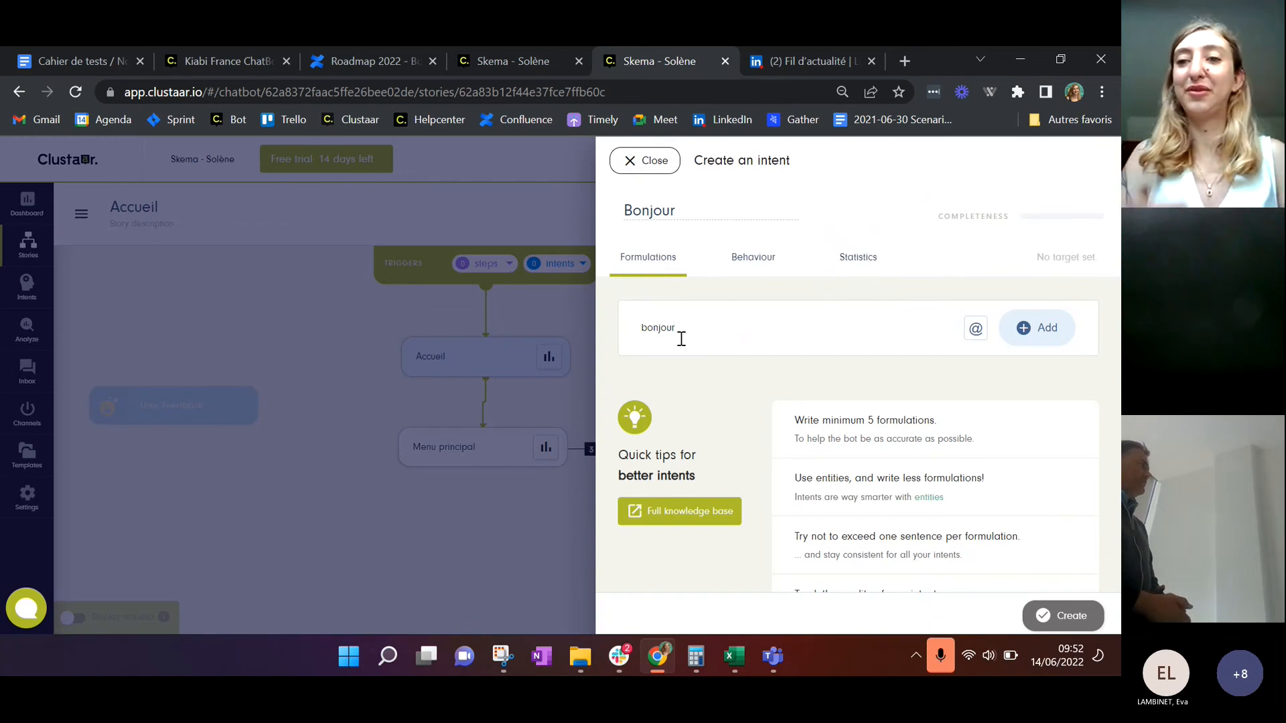
key("Return")
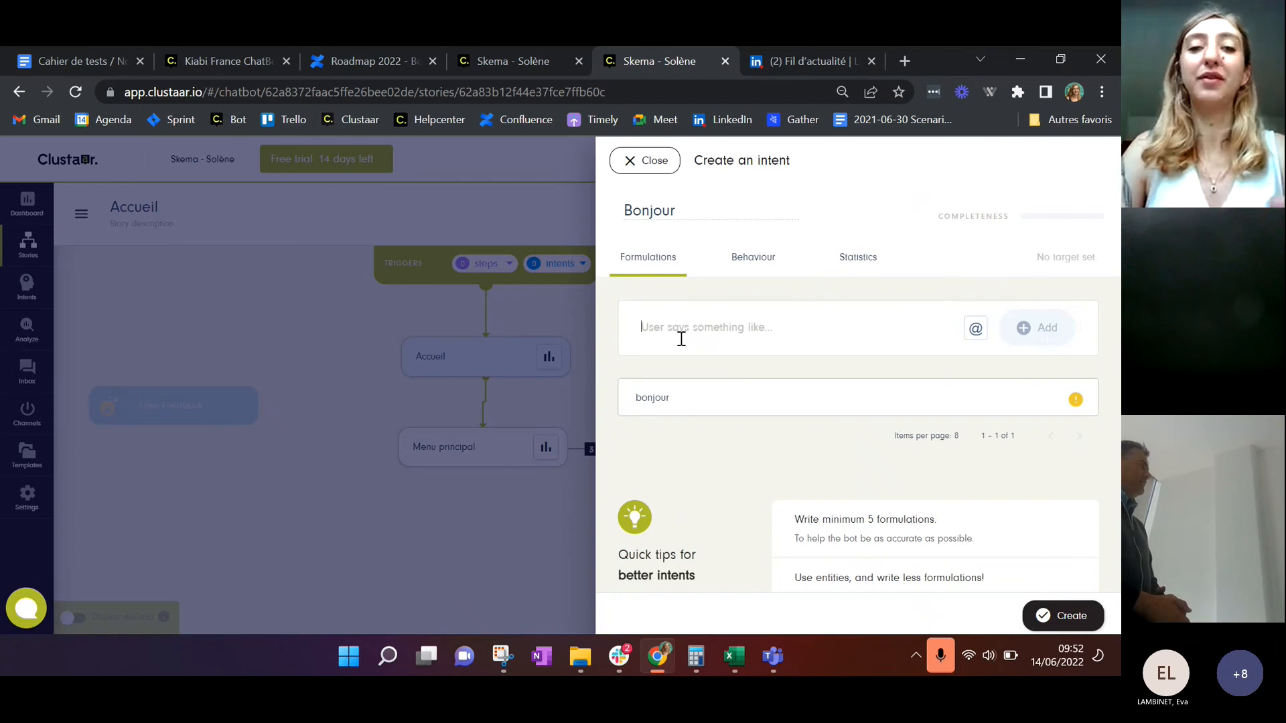
type("salut")
key("Return")
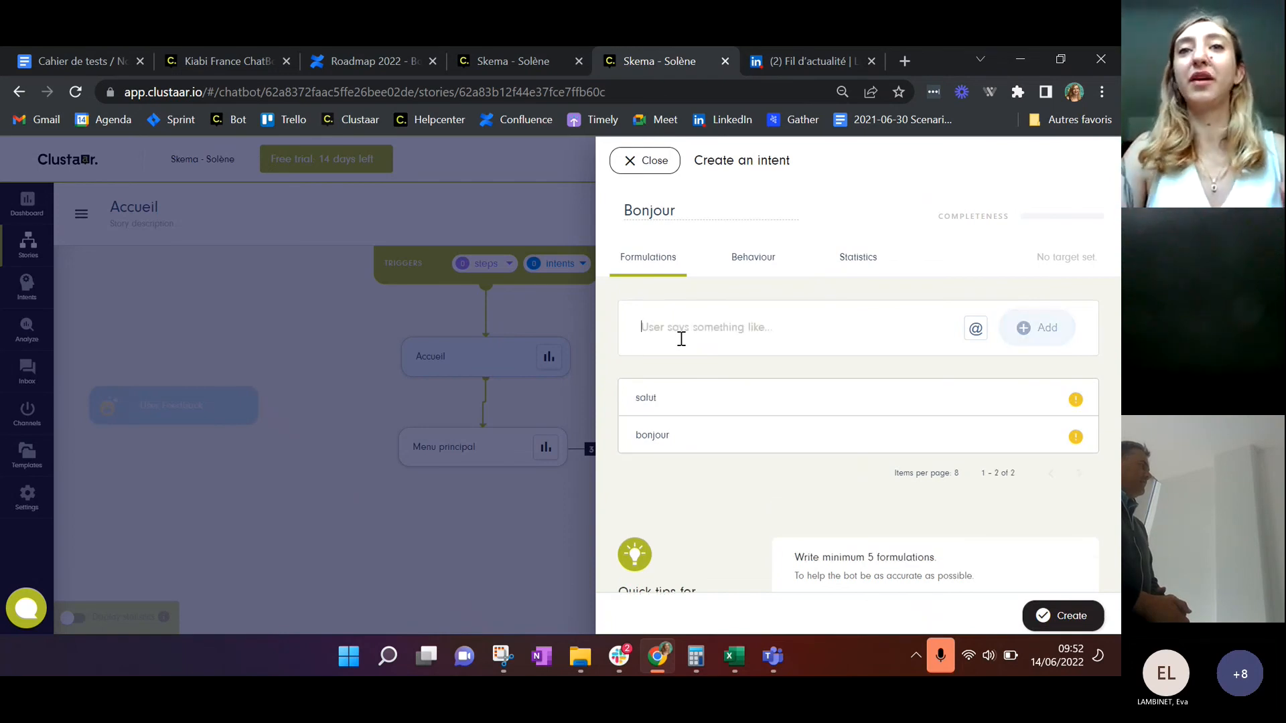
type("coucou")
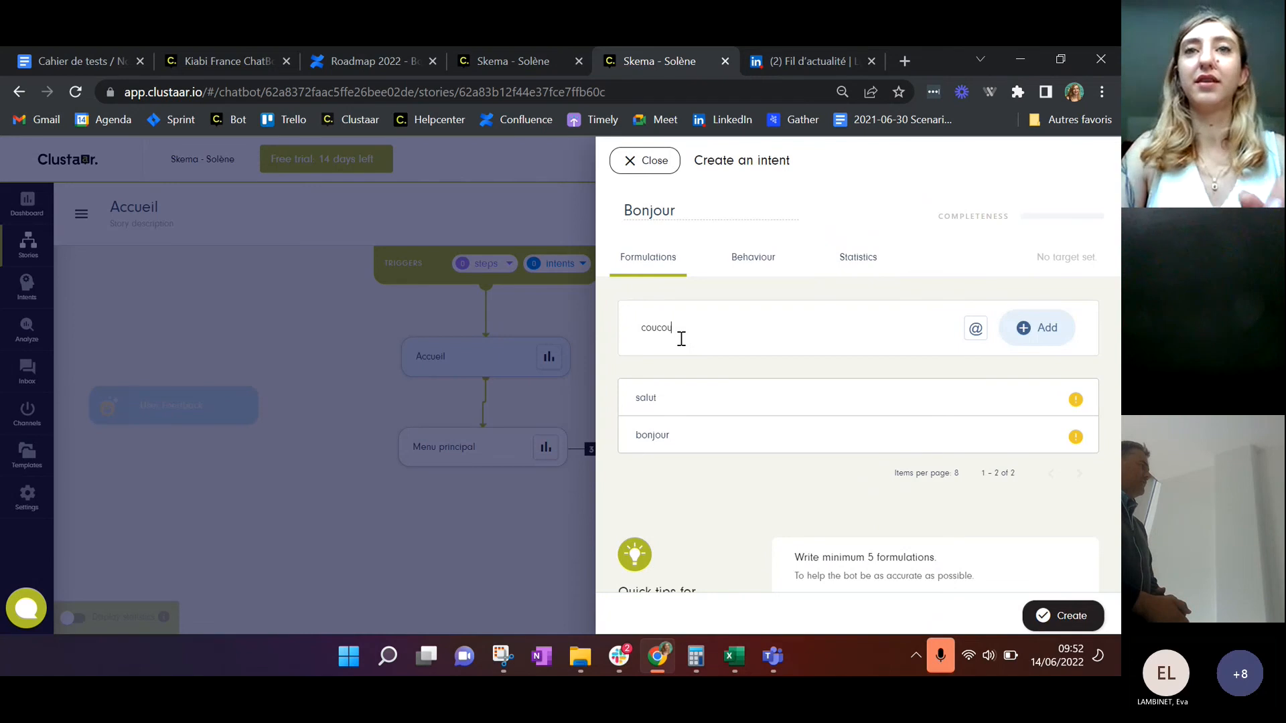
key("Return")
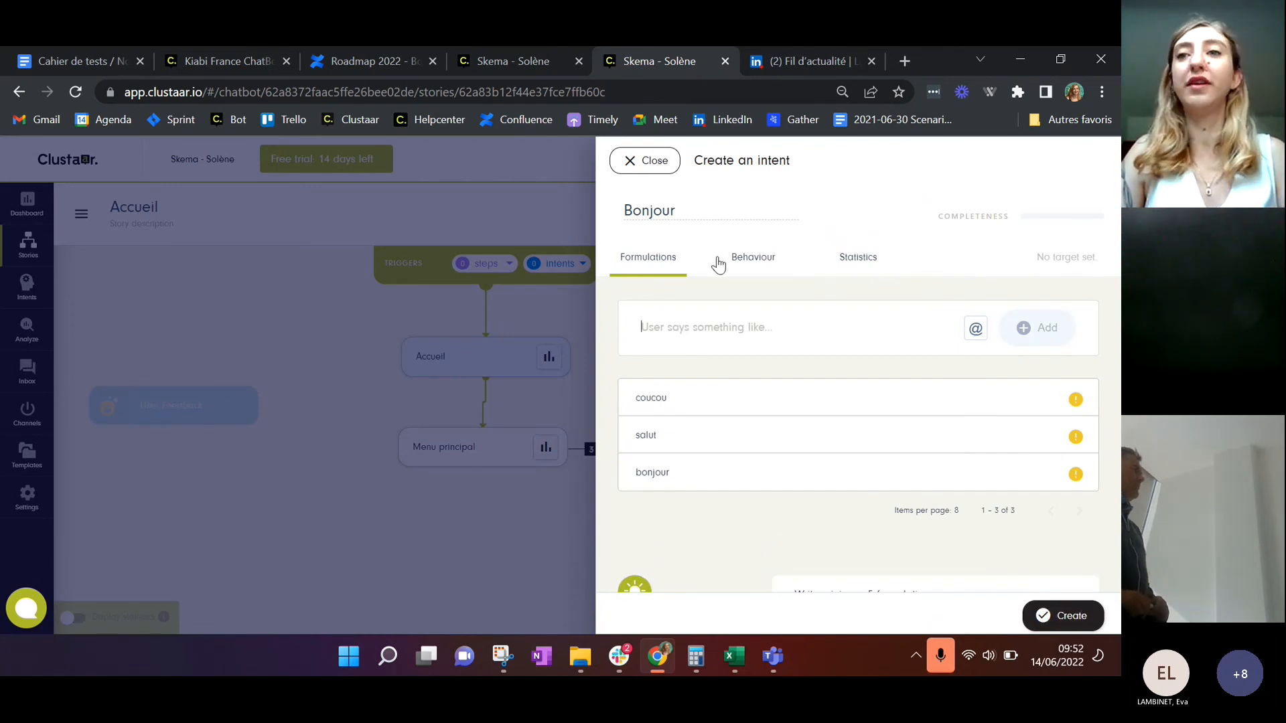
left_click(1063, 616)
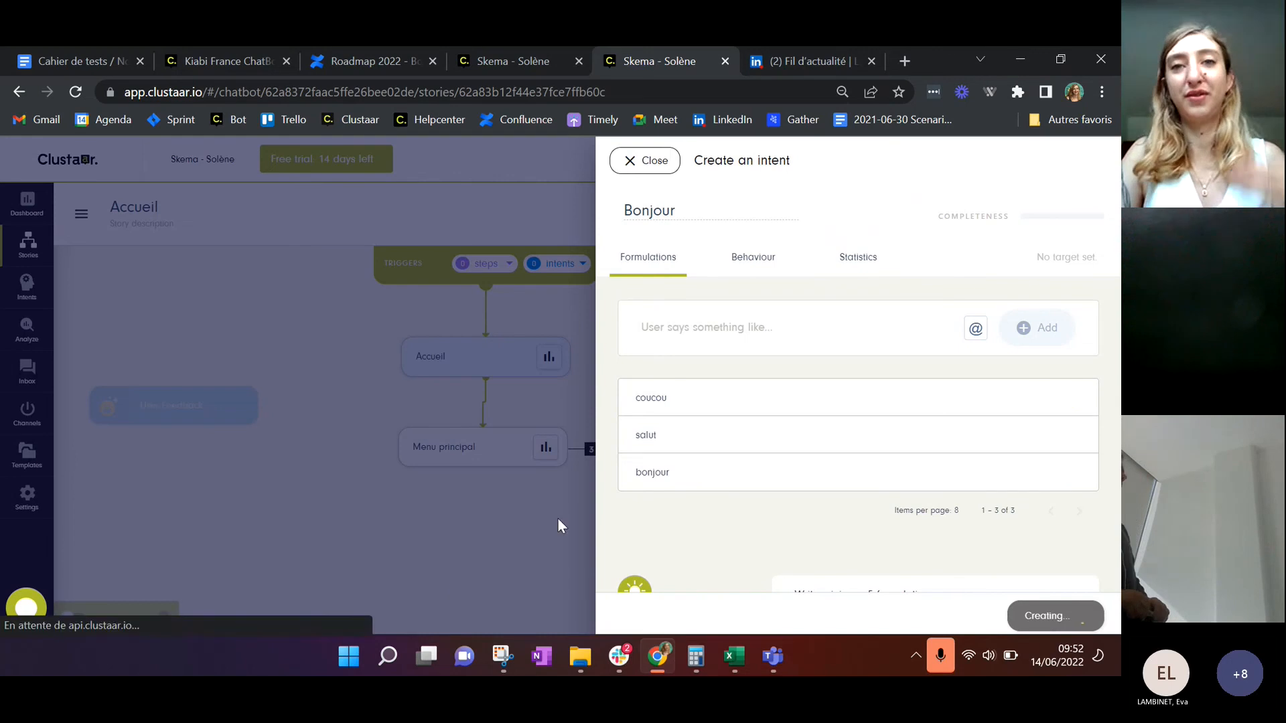
left_click(585, 266)
left_click(589, 266)
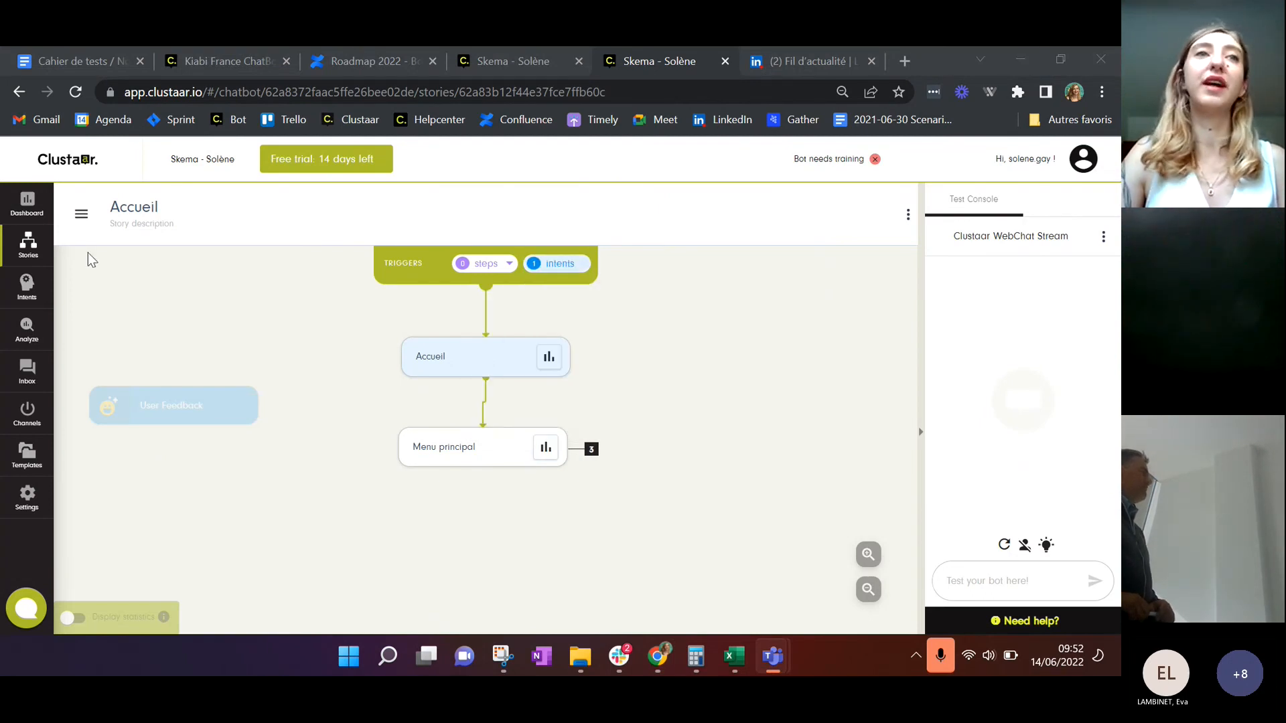
Return to the list of stories, train the bot and open the La vie étudiante story
left_click(79, 220)
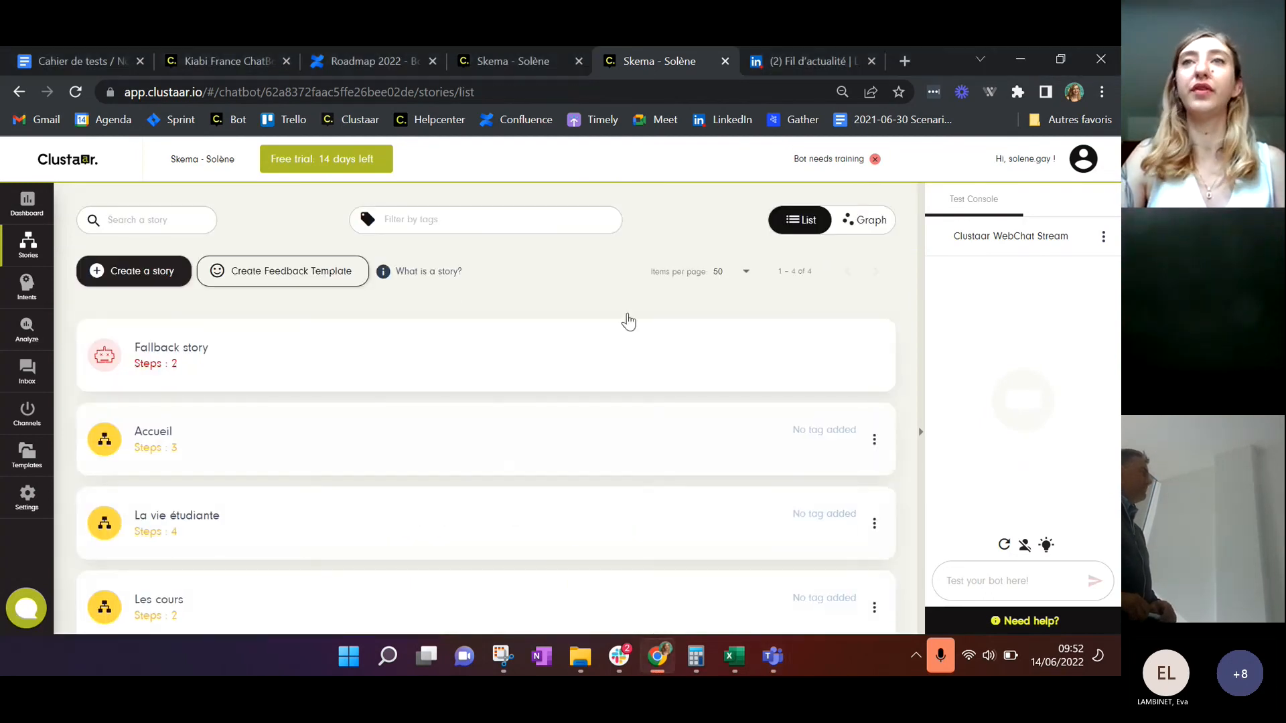
left_click(844, 167)
scroll(500, 322, "down", 2)
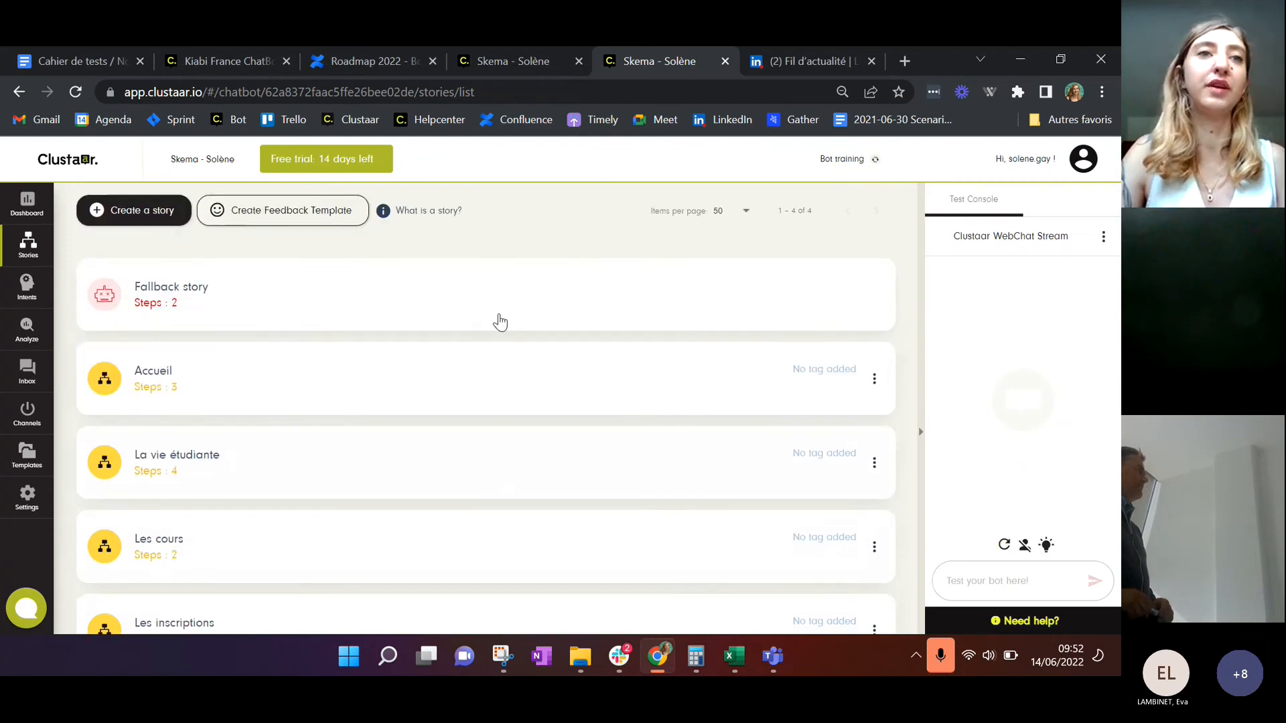
left_click(185, 437)
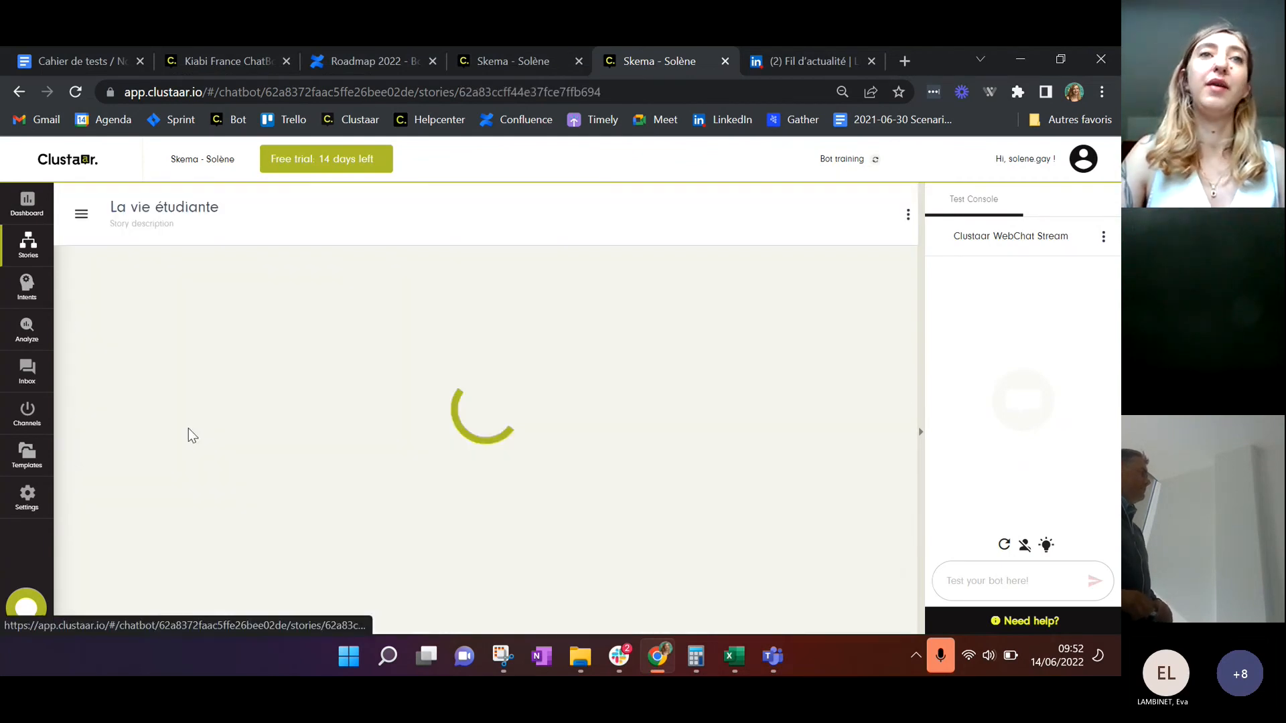
Start a new trigger intent for the La vie étudiante story and name it "Vie étudiante"
left_click(582, 267)
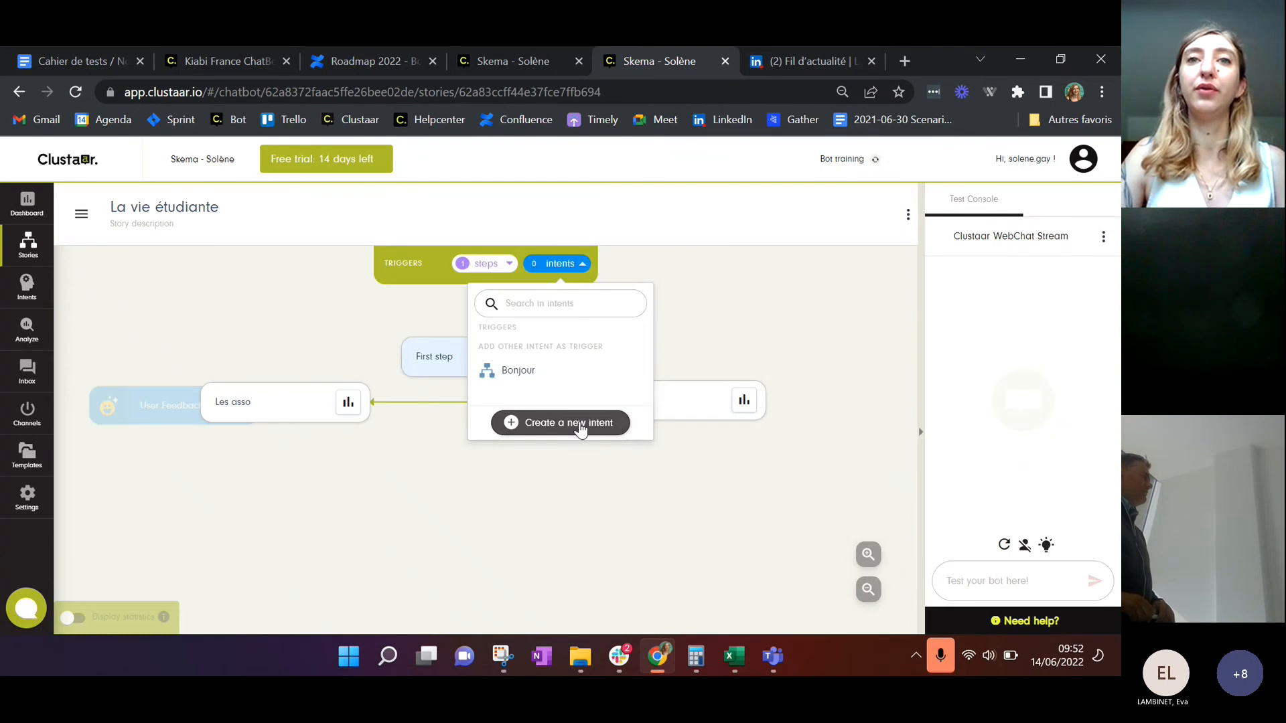
left_click(581, 429)
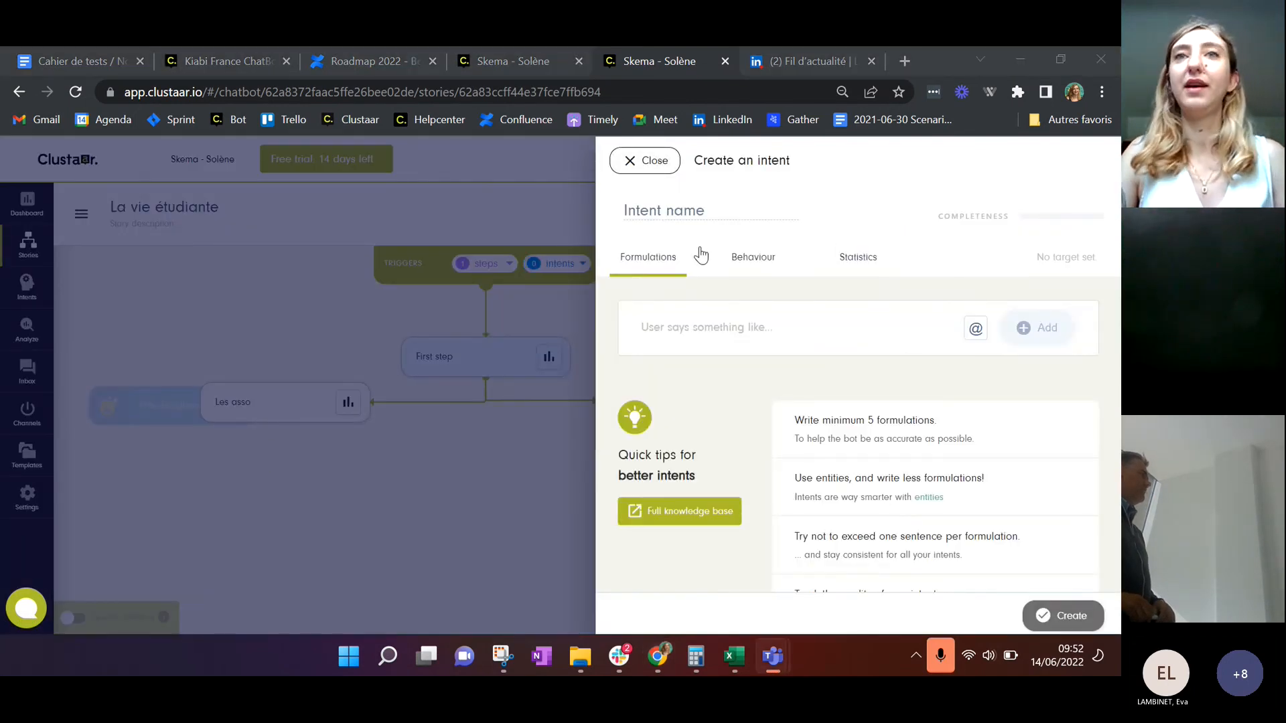
left_click(700, 211)
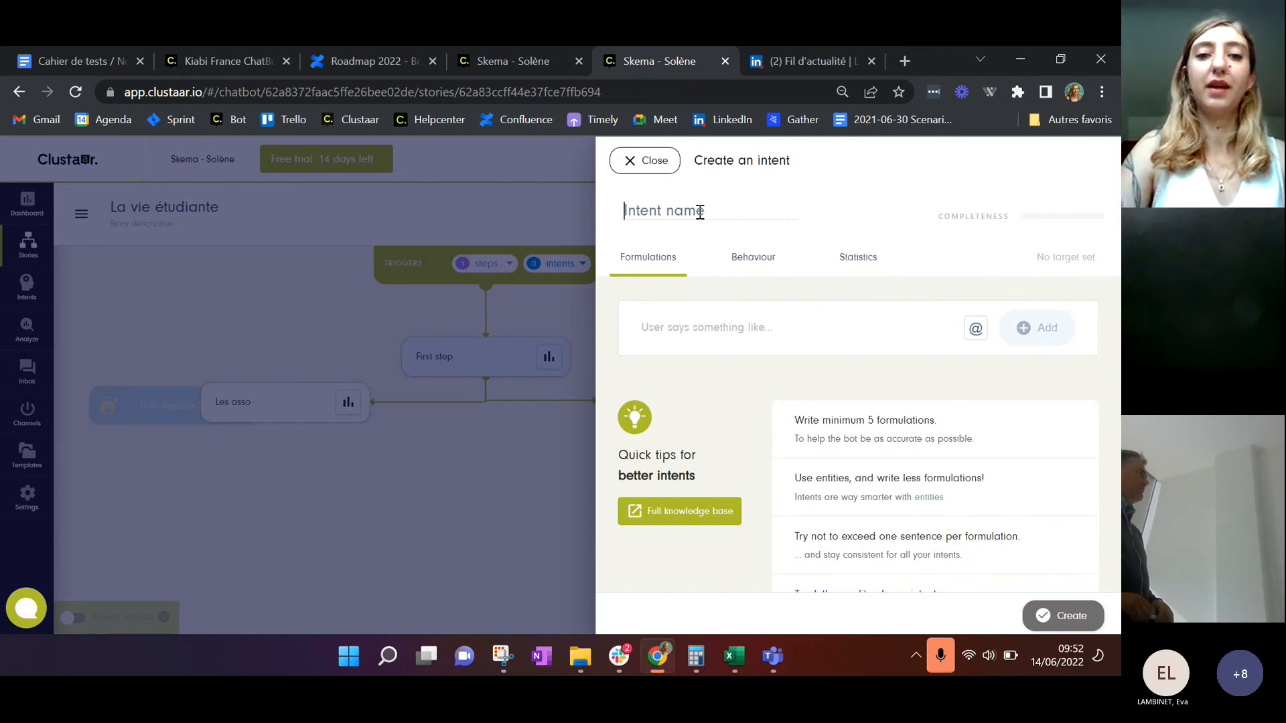
type("Vie étudiante")
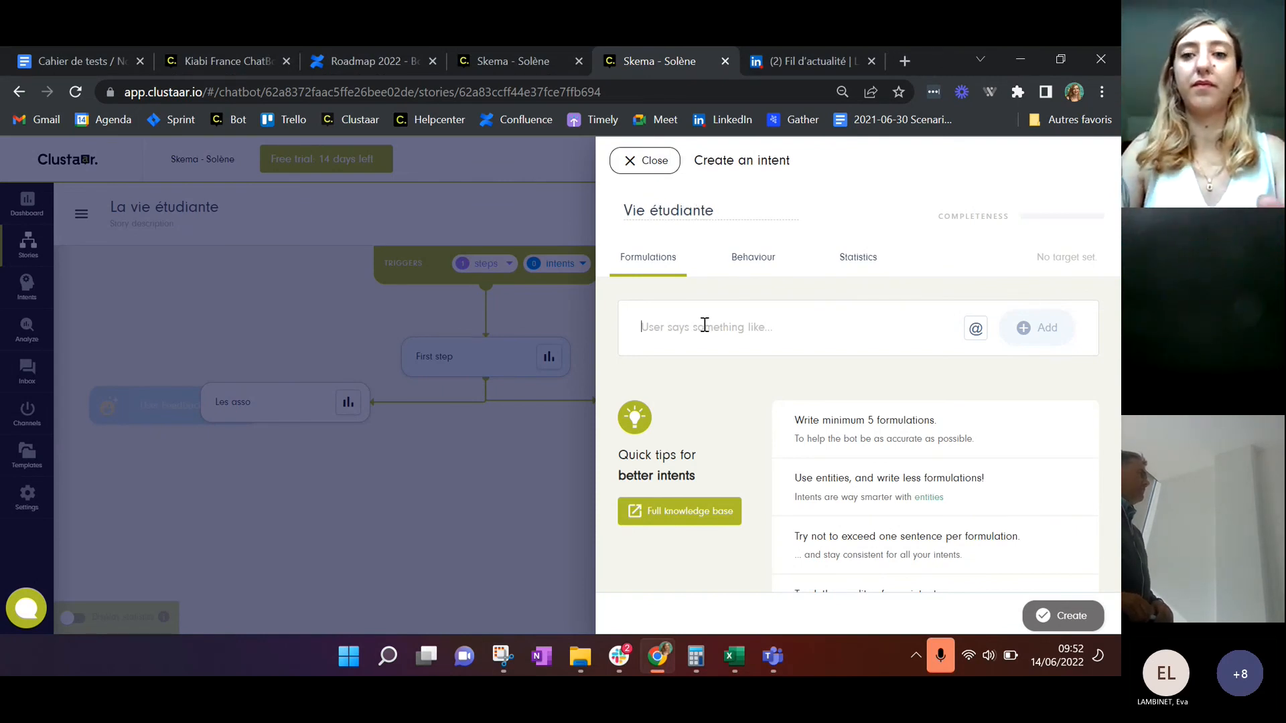
Add the formulations "vie étudiante" and "comment est la vie étudiante" to the Vie étudiante intent
type("vie étudiante")
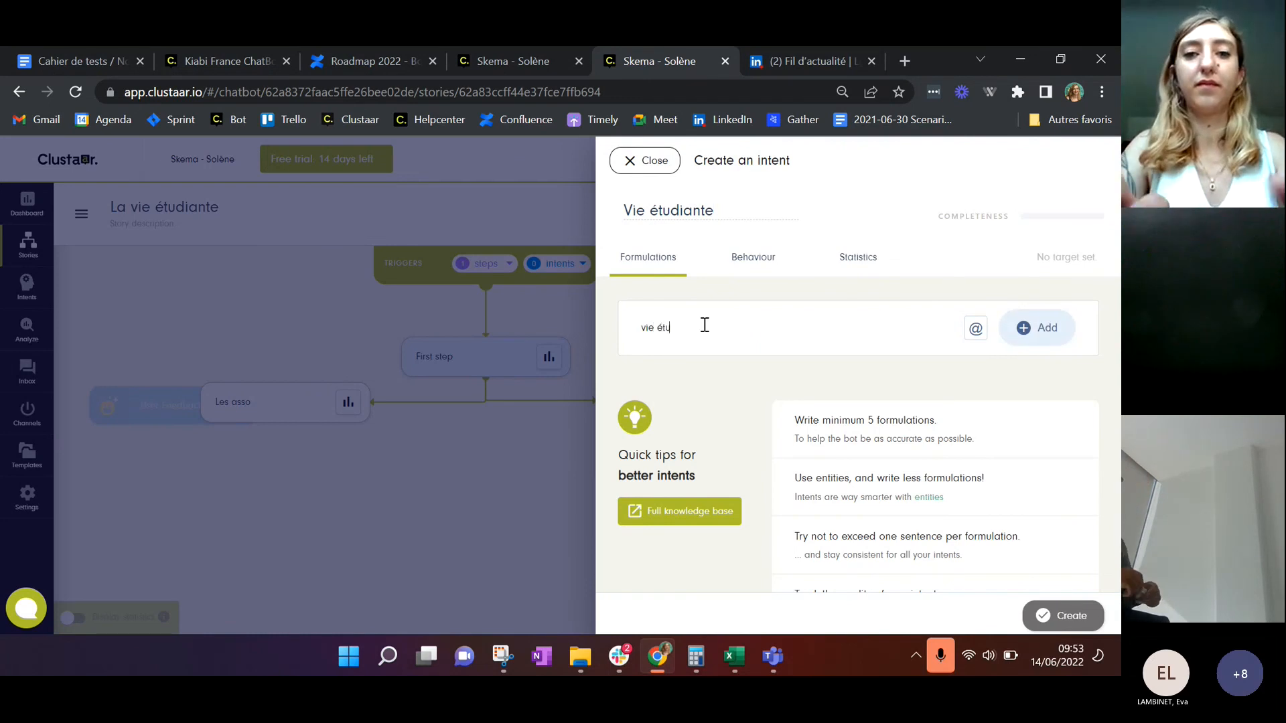
key("Return")
type("q")
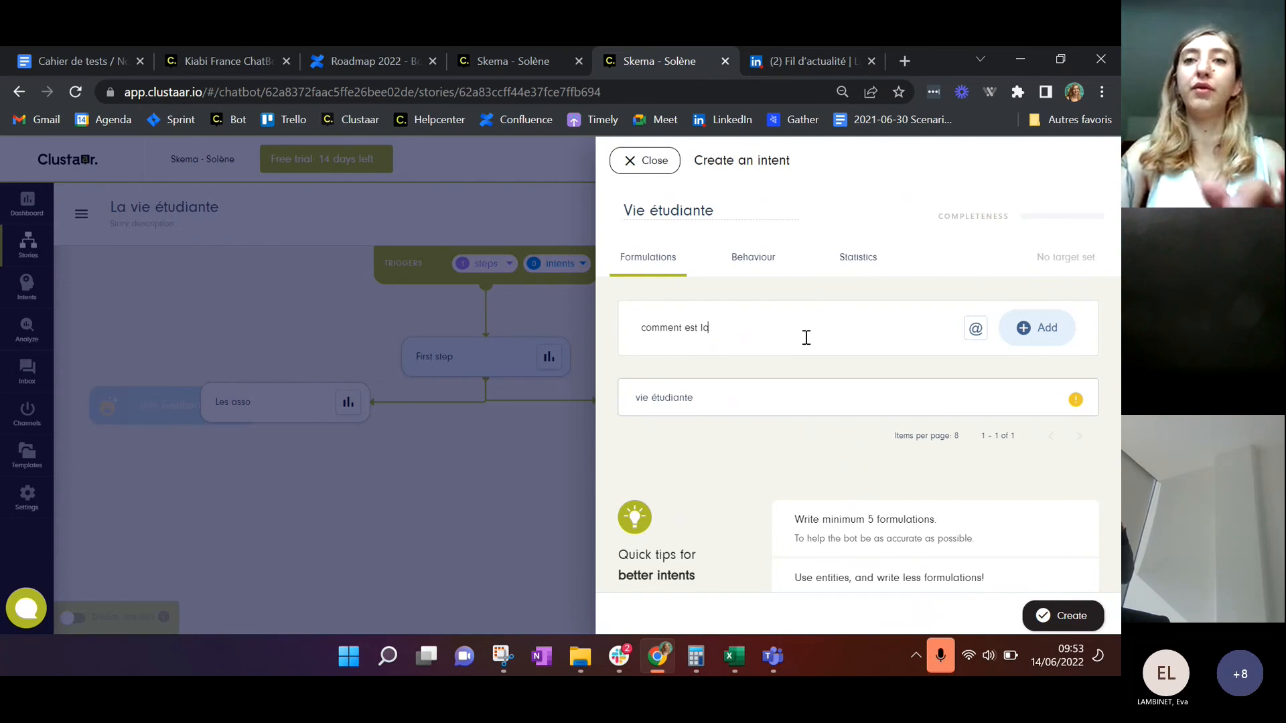
type("@")
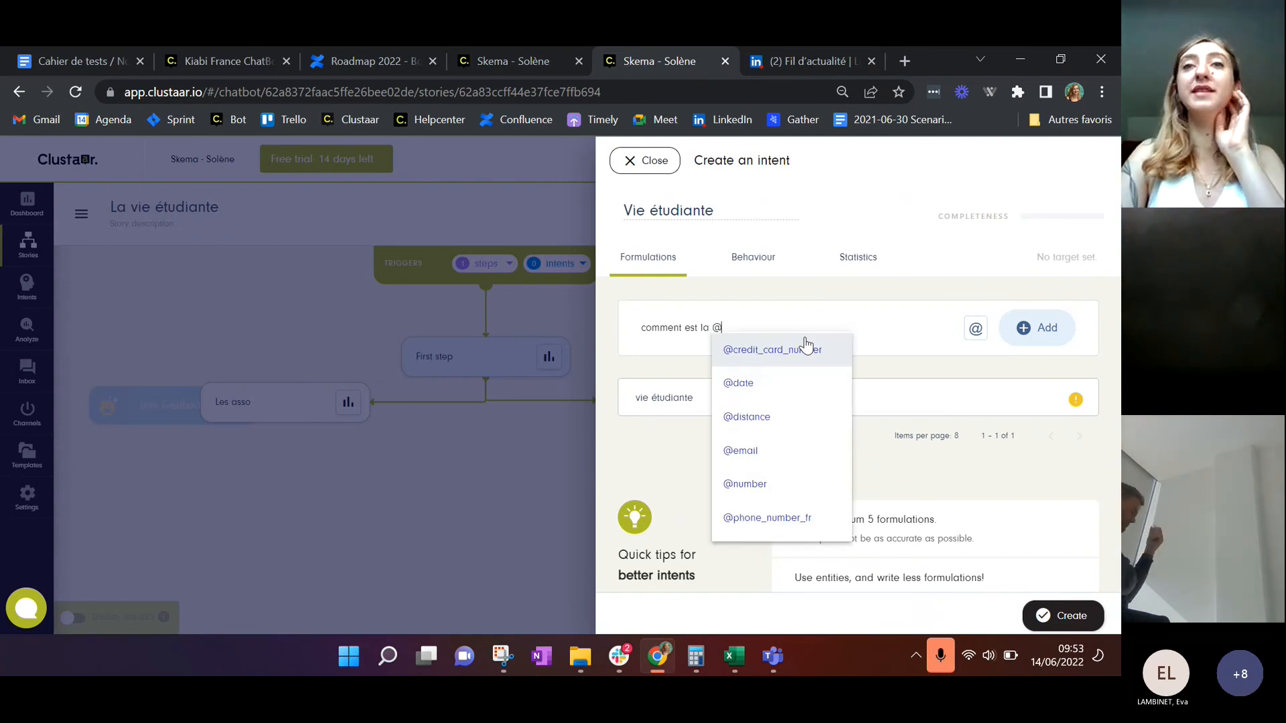
key("BackSpace")
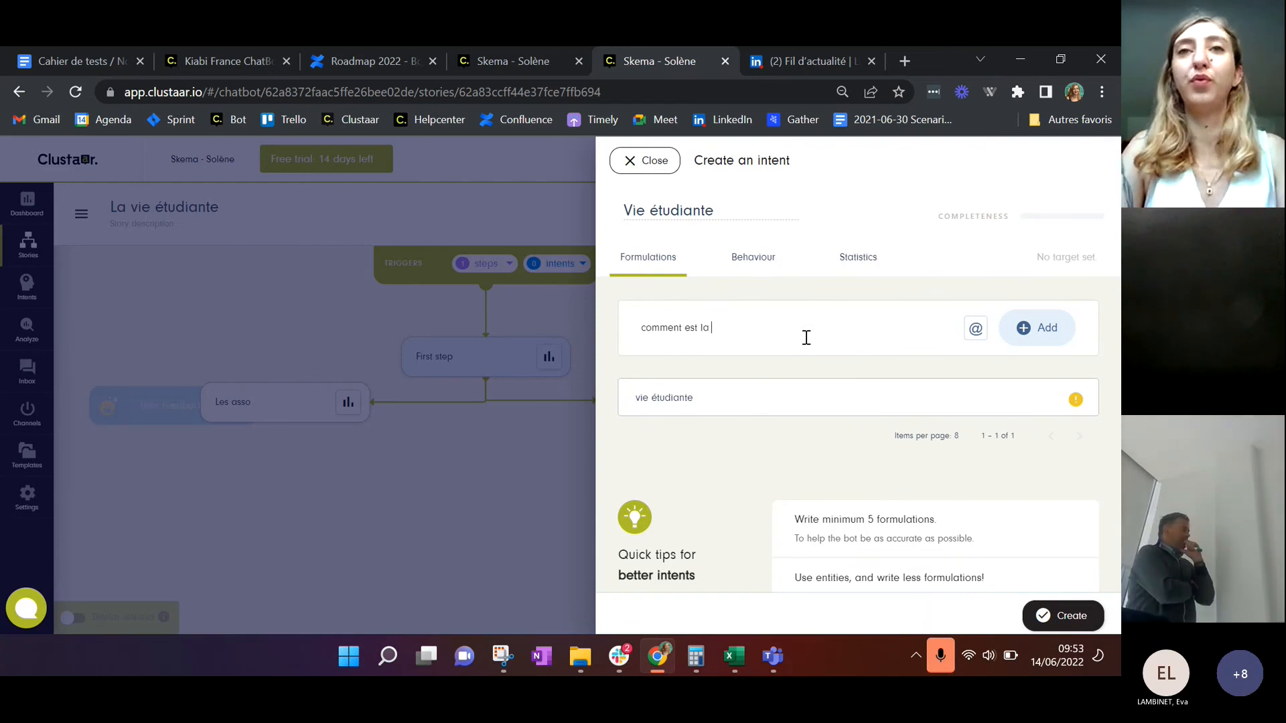
type("vie")
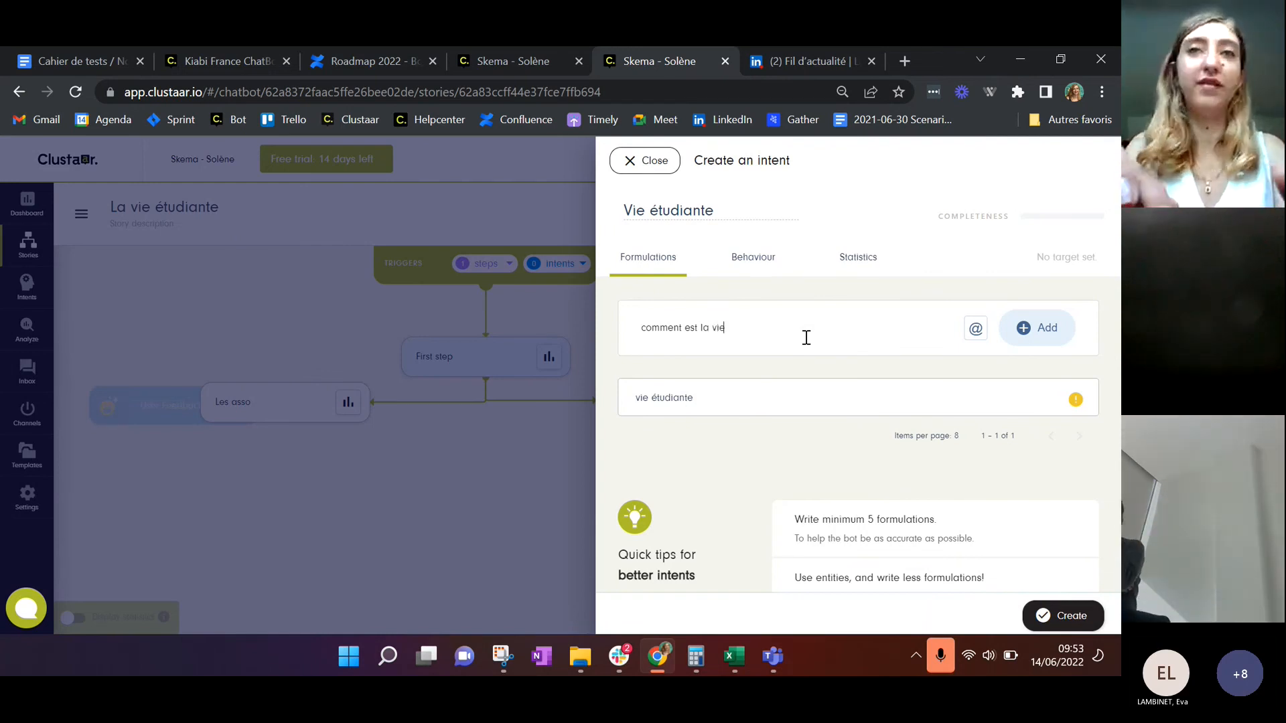
type(" étud")
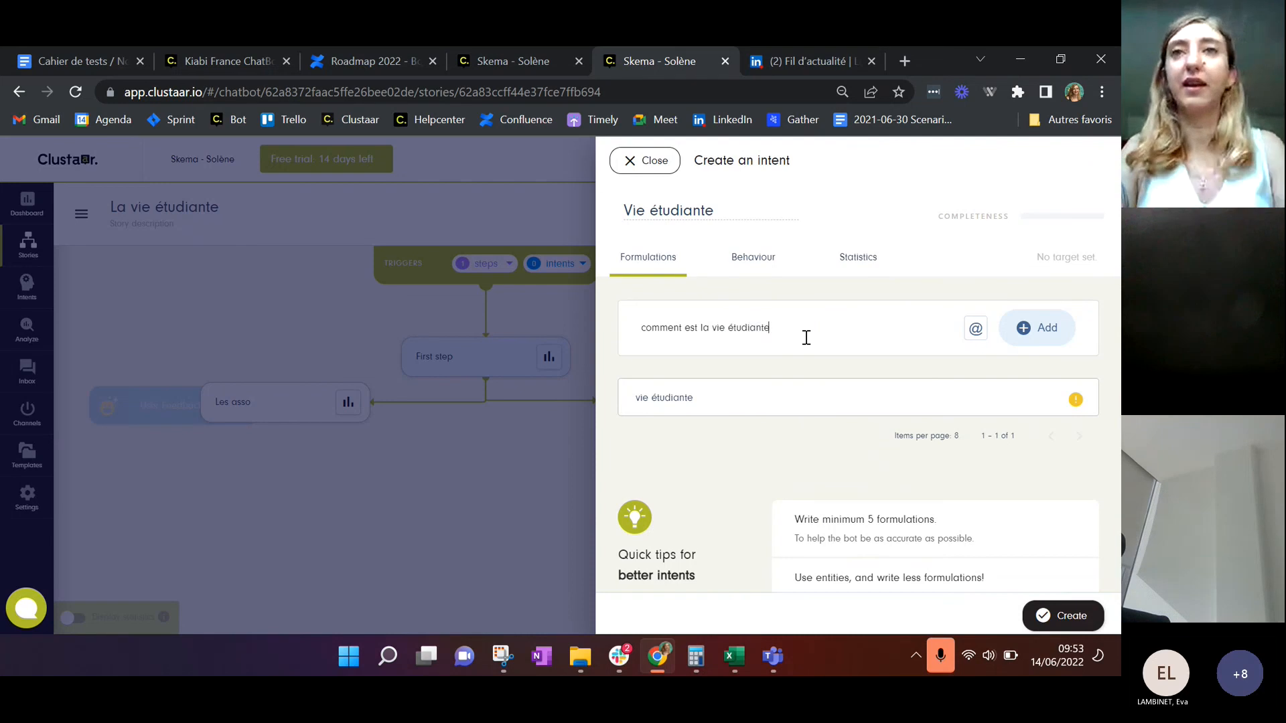
type("iante")
key("Return")
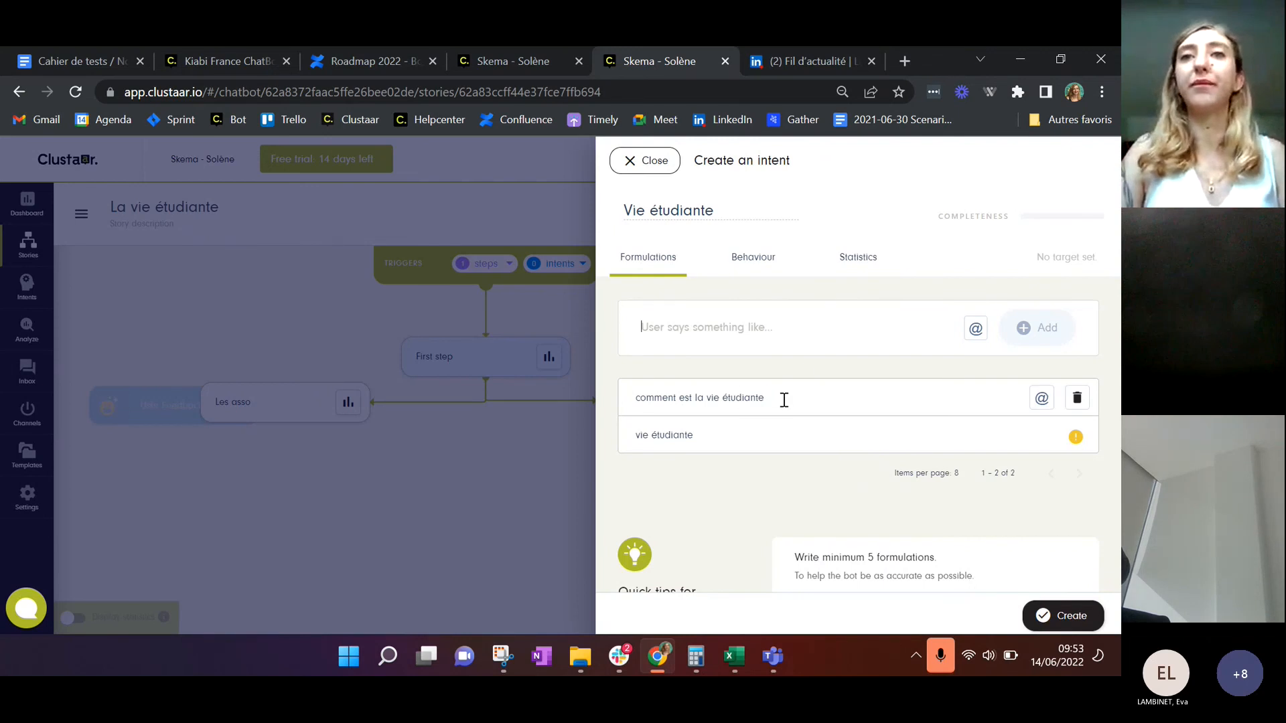
left_click_drag(781, 399, 709, 398)
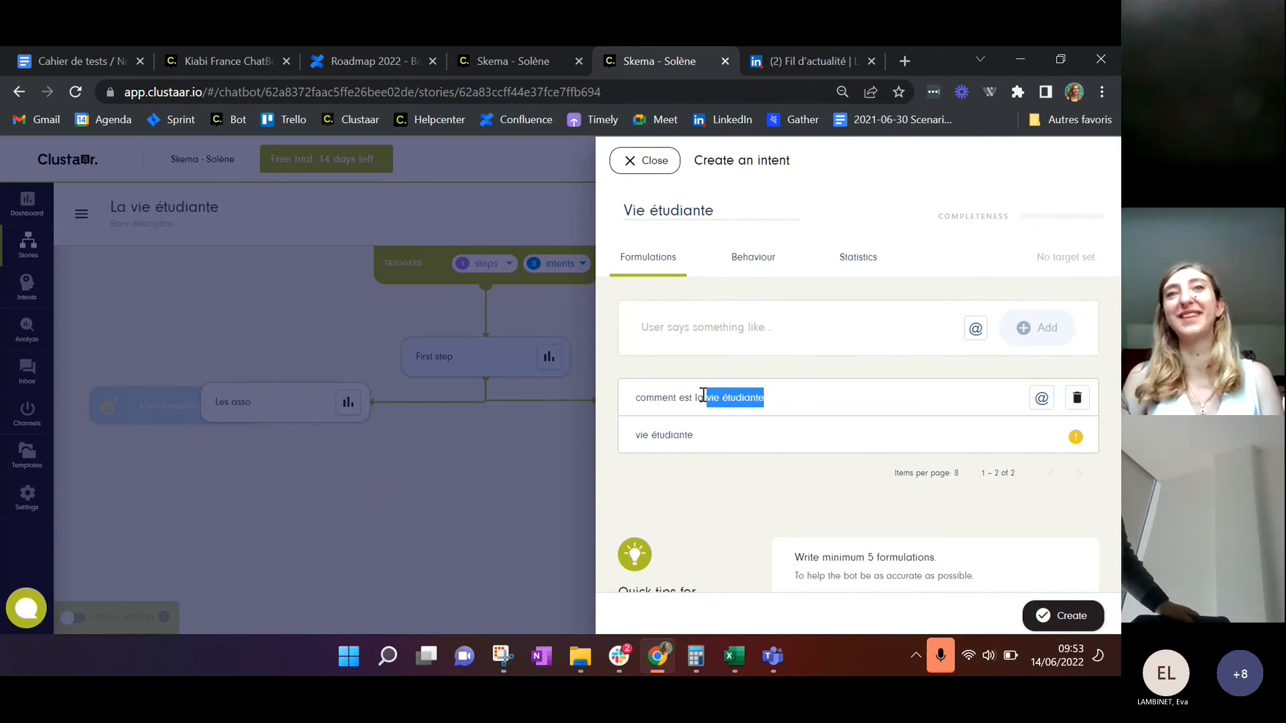
left_click(812, 403)
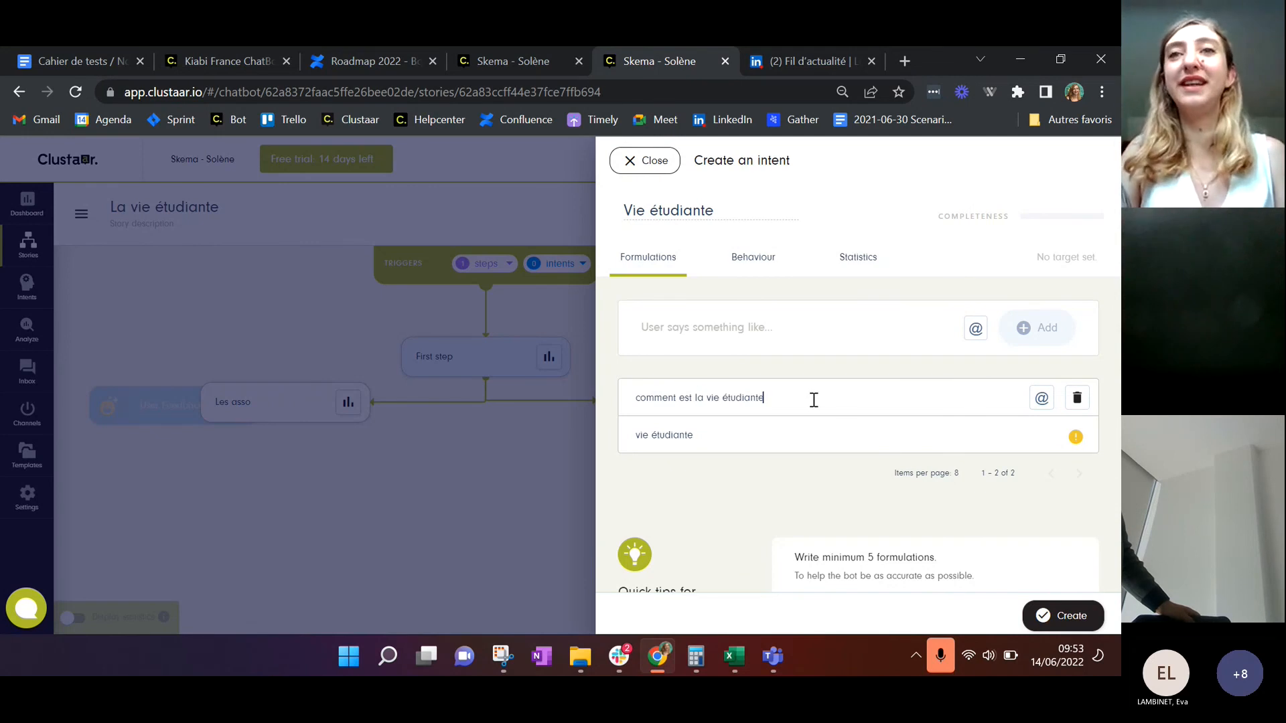
left_click_drag(706, 397, 763, 400)
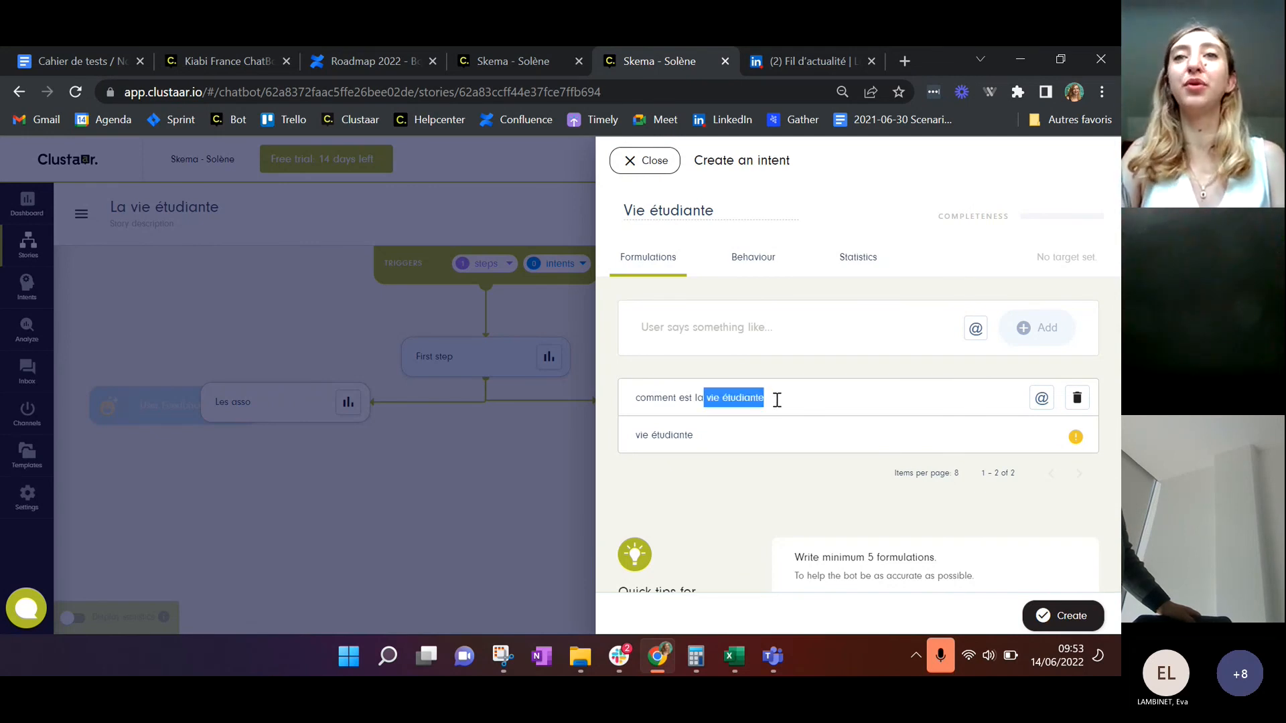
left_click(775, 400)
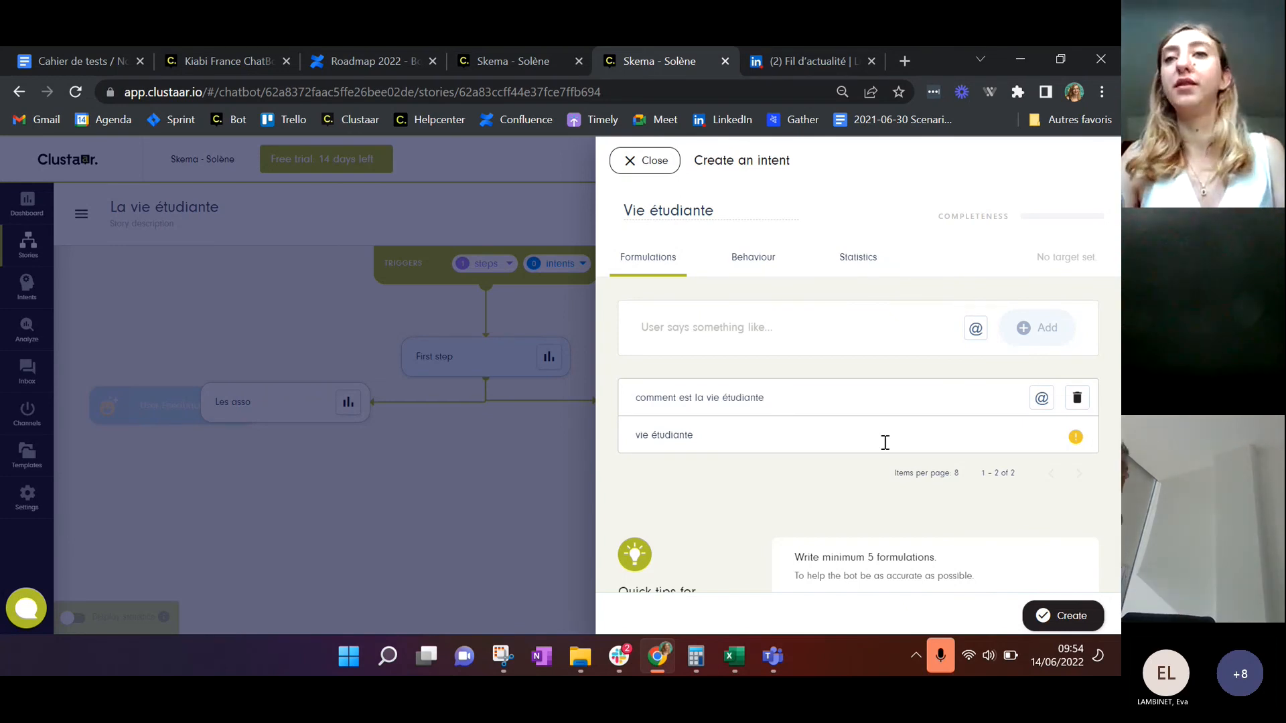
left_click(766, 327)
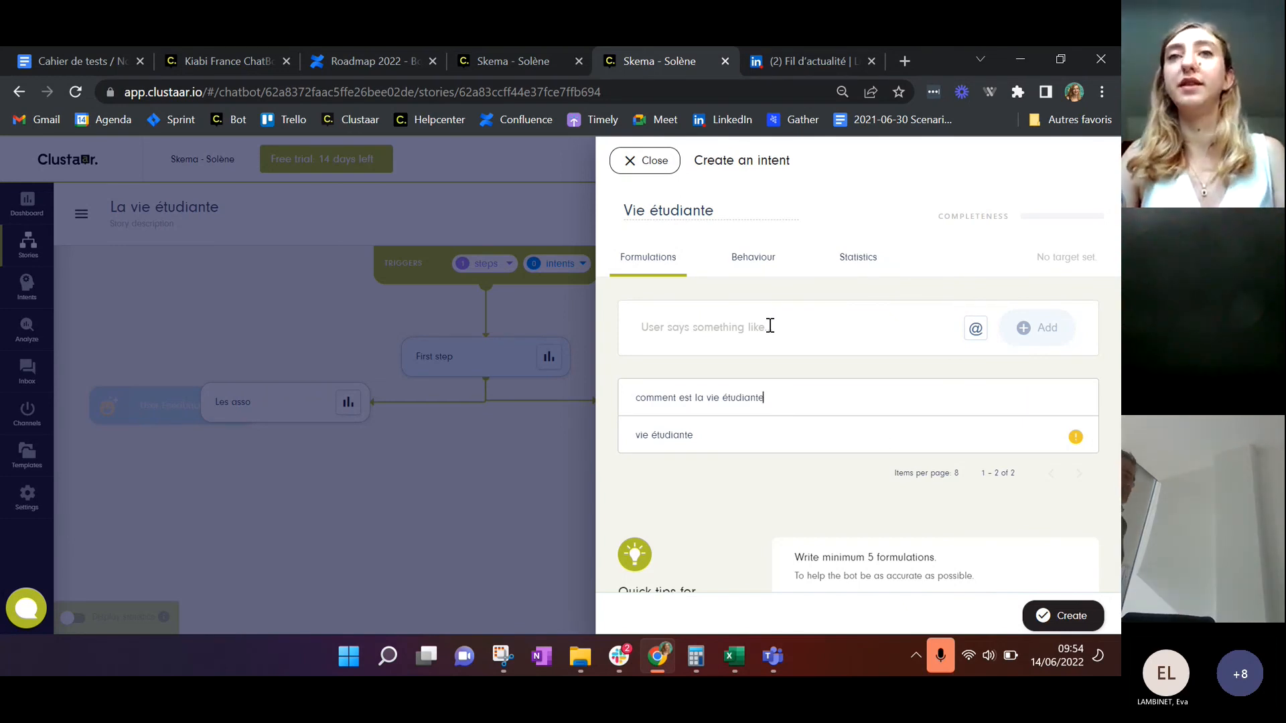
Create the Vie étudiante intent and check the list of intents that trigger the story
left_click(1058, 615)
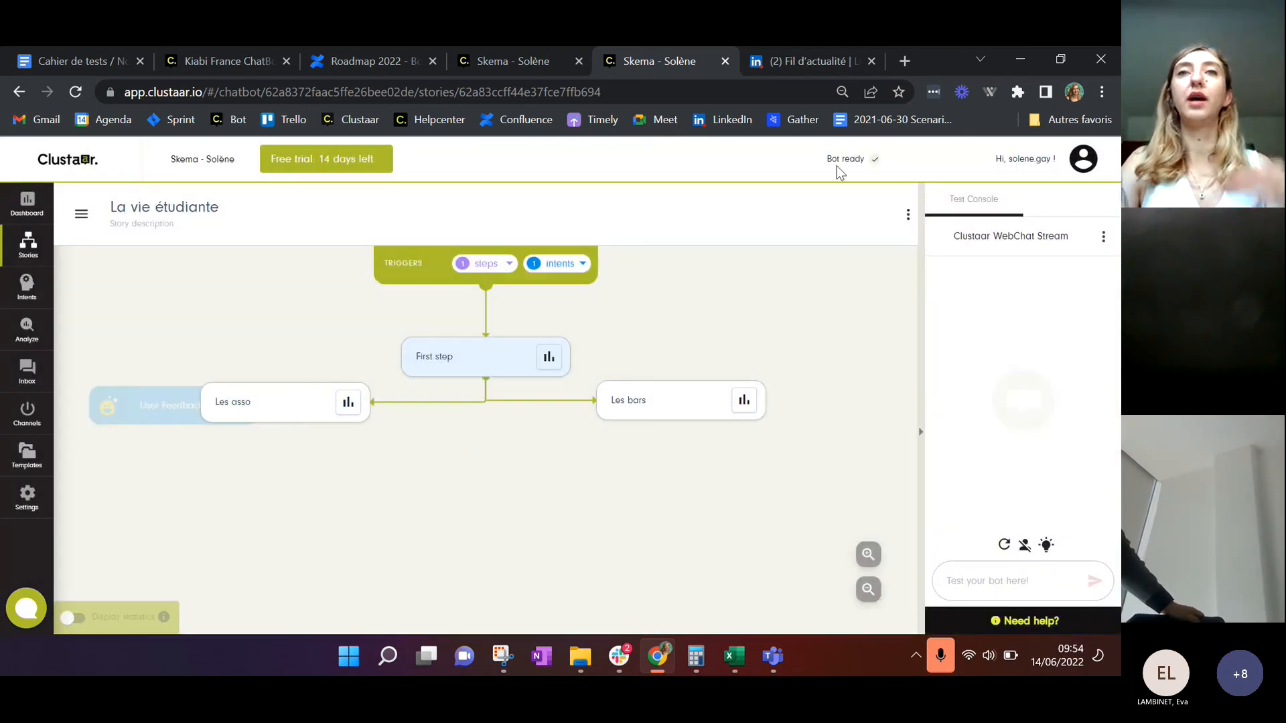
left_click(578, 265)
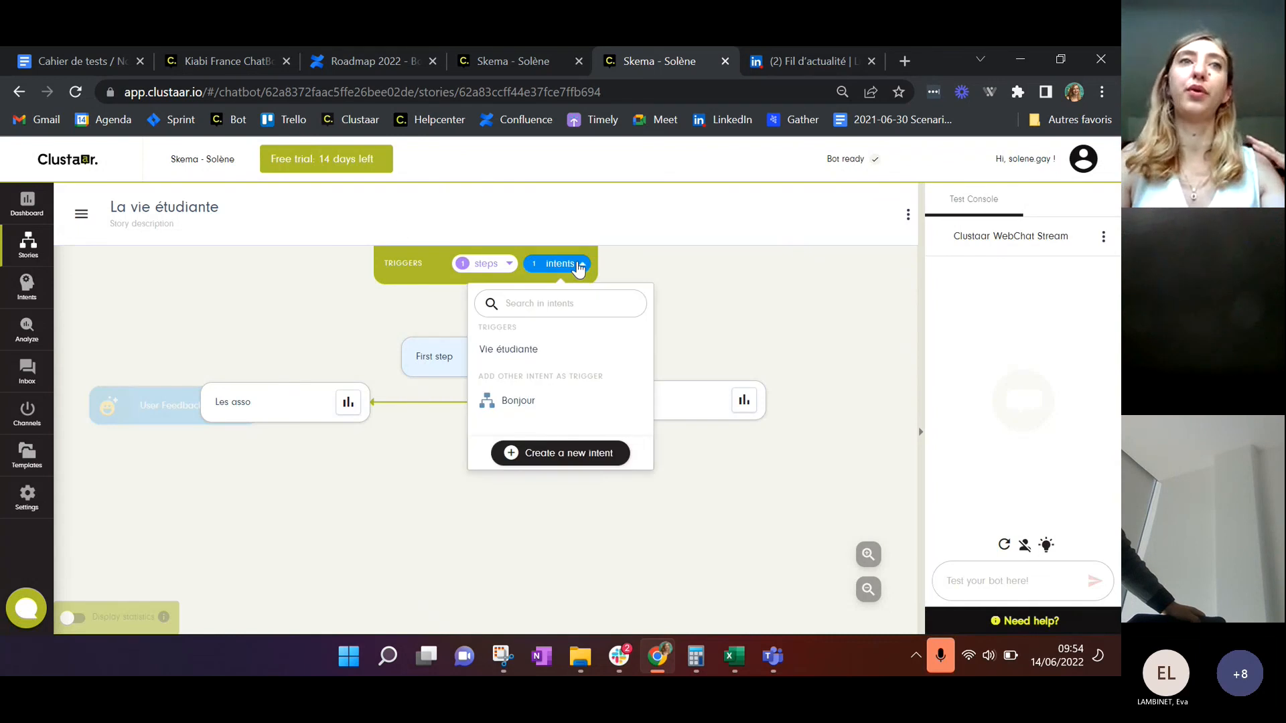
left_click(651, 244)
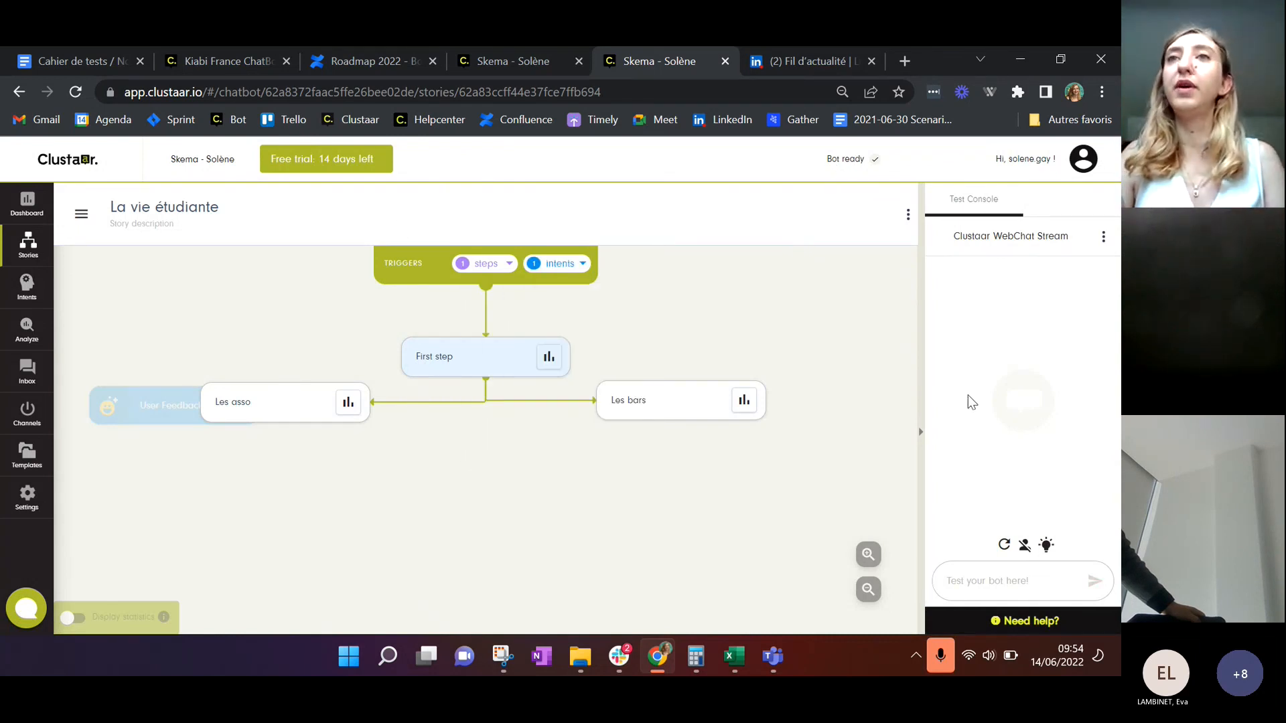
Test the bot by sending it the message "hello" in the test console
left_click(969, 584)
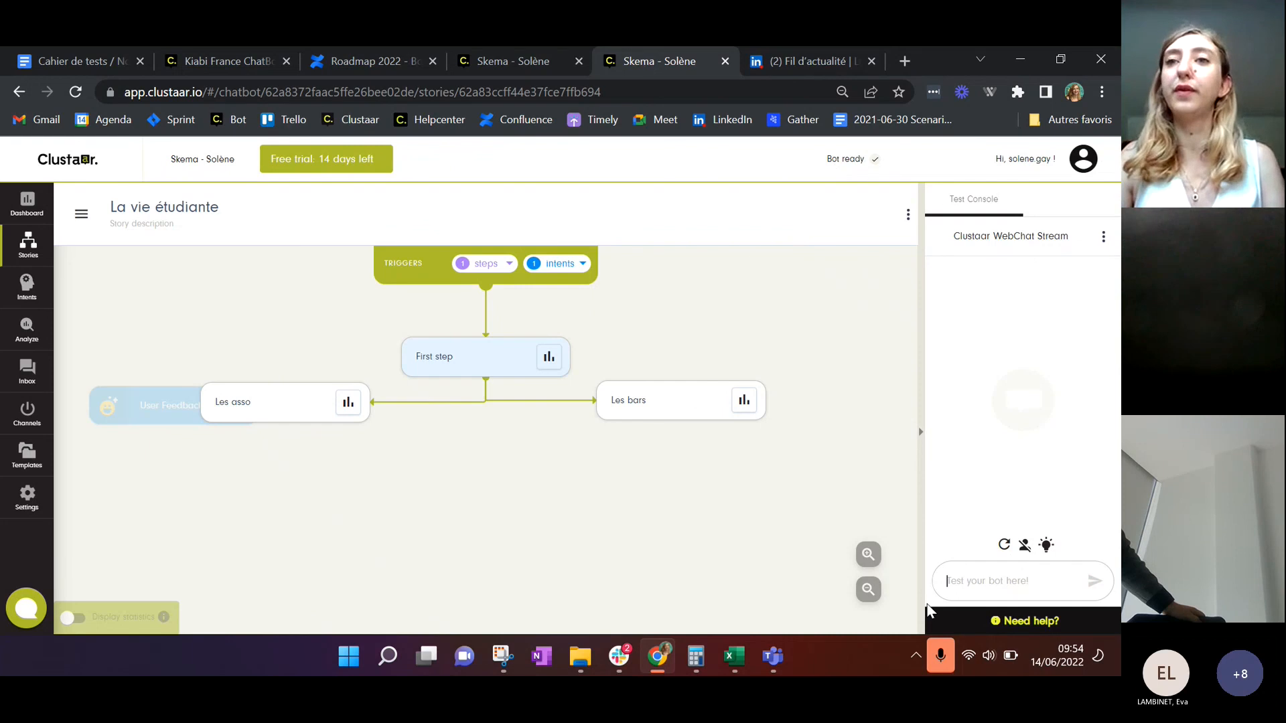
type("hello")
key("Return")
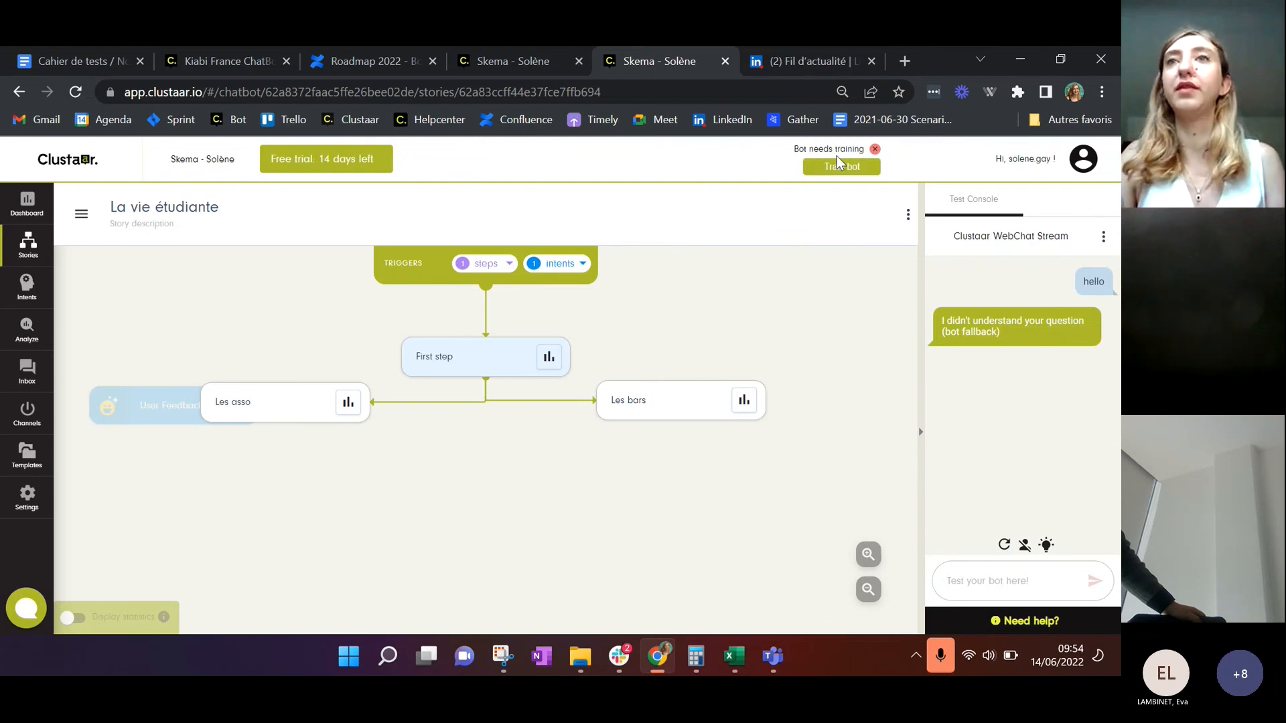
Train the bot again and check which intent and story step the reply to "hello" came from
left_click(842, 167)
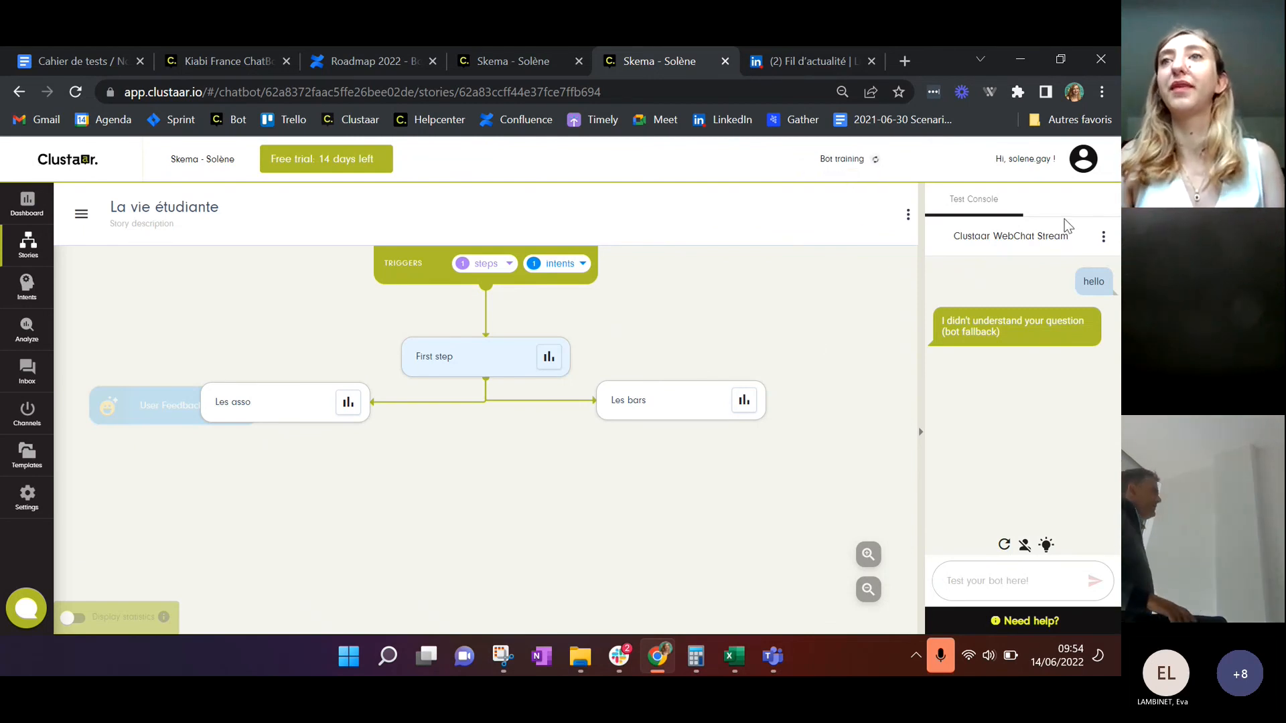
left_click(1104, 236)
left_click(1069, 273)
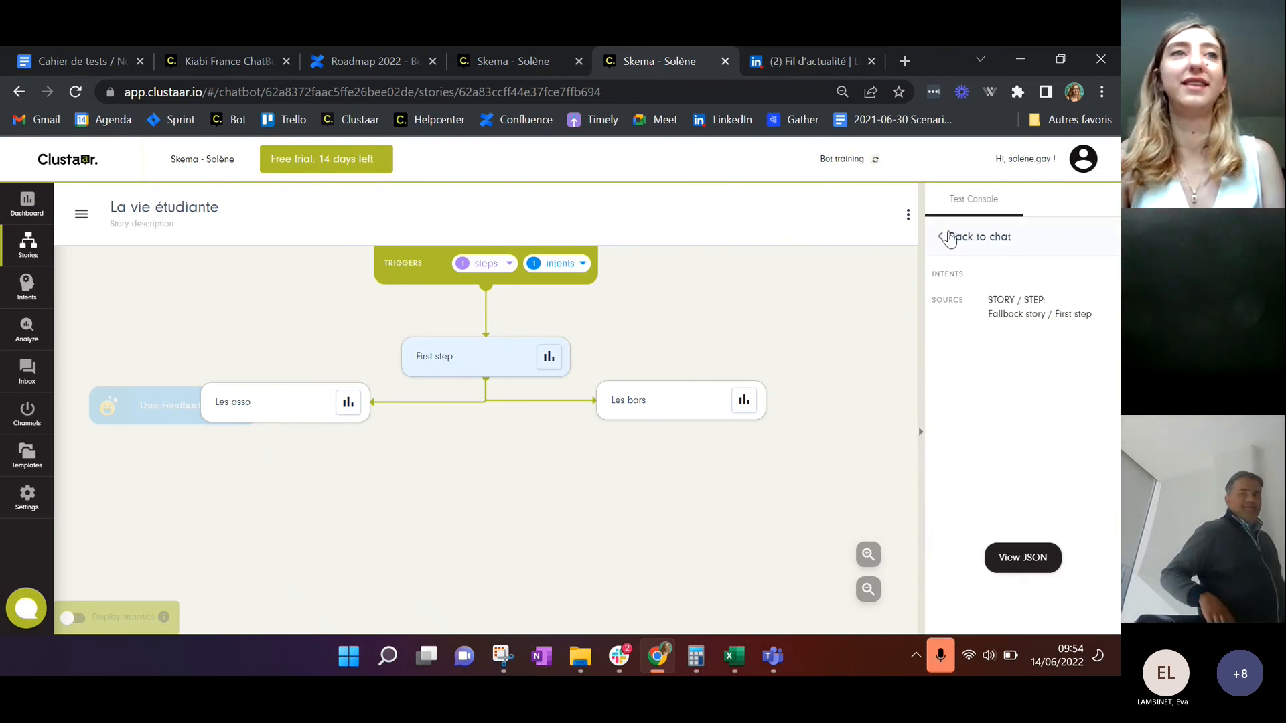
left_click(941, 234)
Open the Accueil story from the list of stories and view its Bonjour trigger intent
left_click(86, 215)
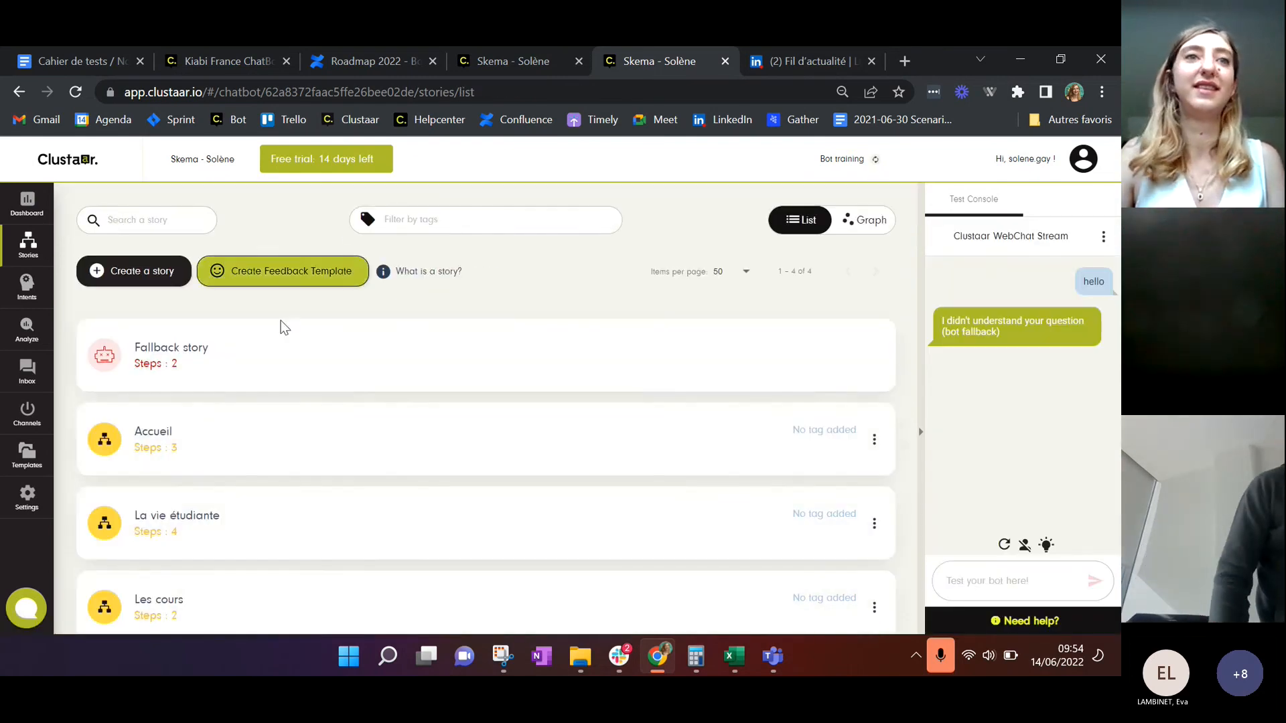
left_click(199, 424)
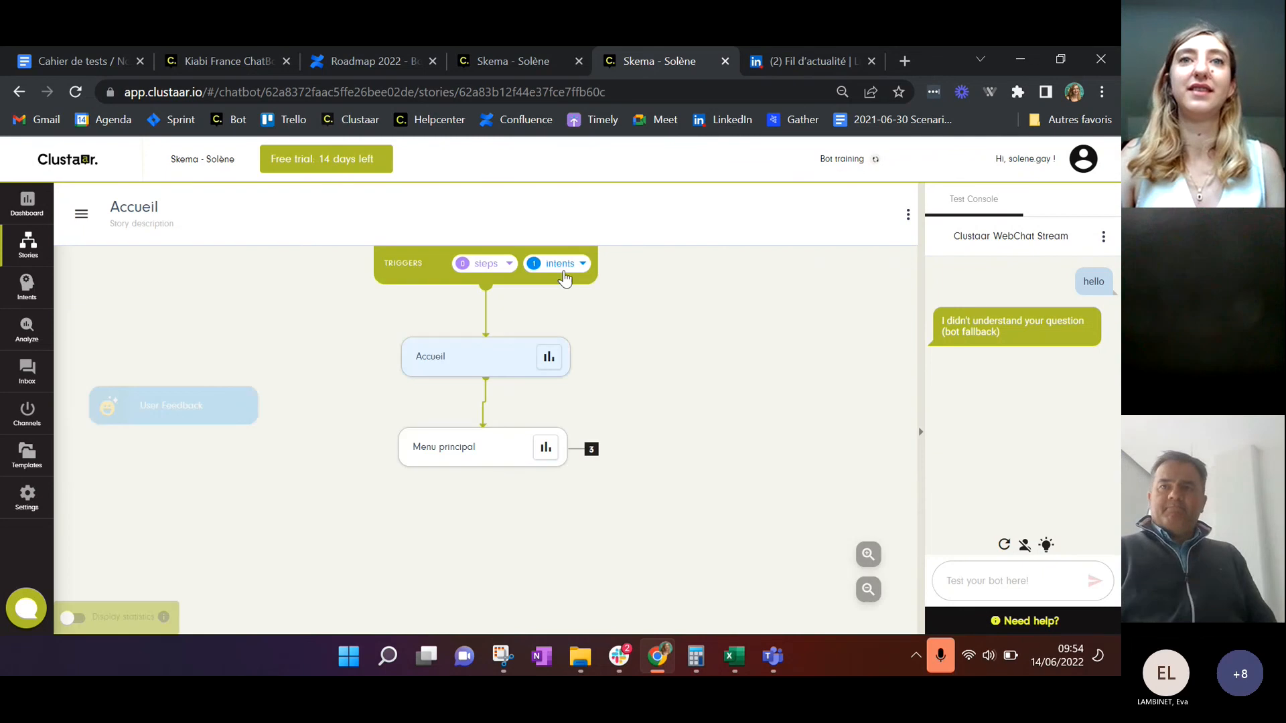
left_click(561, 265)
left_click(633, 351)
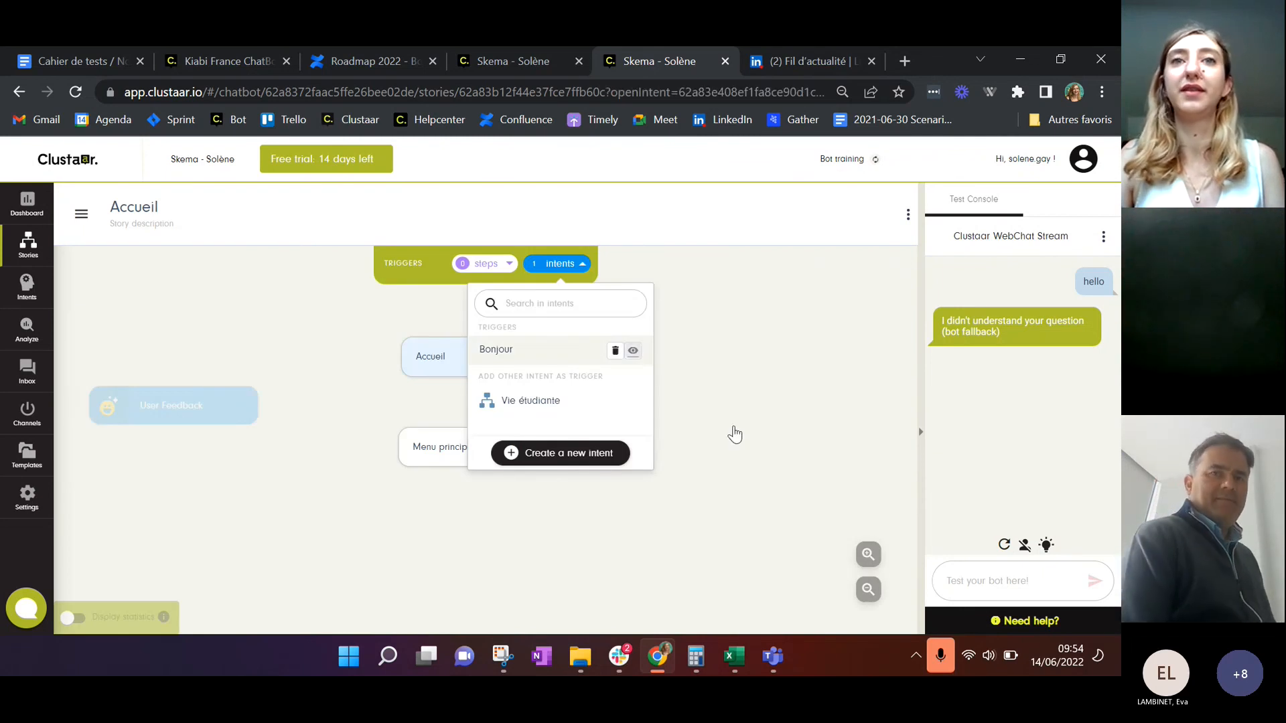
left_click(323, 313)
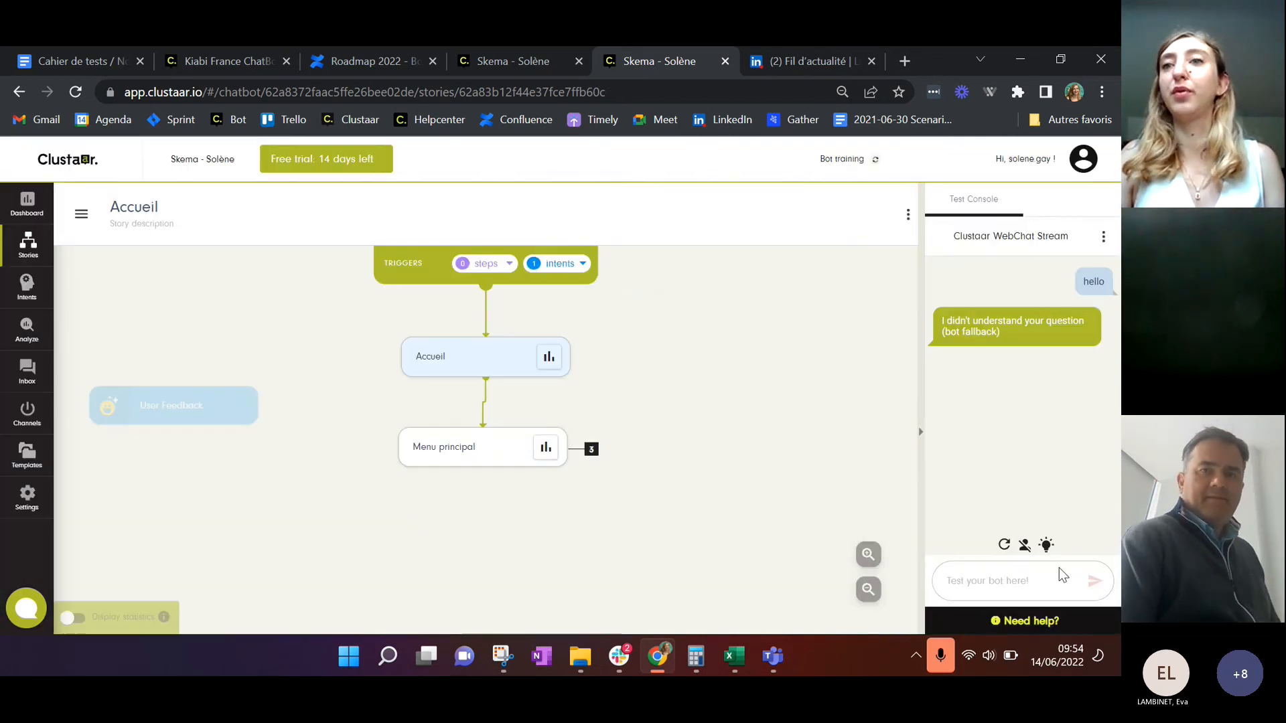
Test the bot's greeting recognition by sending "bonjour" and the abbreviation "bjr" in the test console
left_click(1004, 580)
type("bonjour")
key("Return")
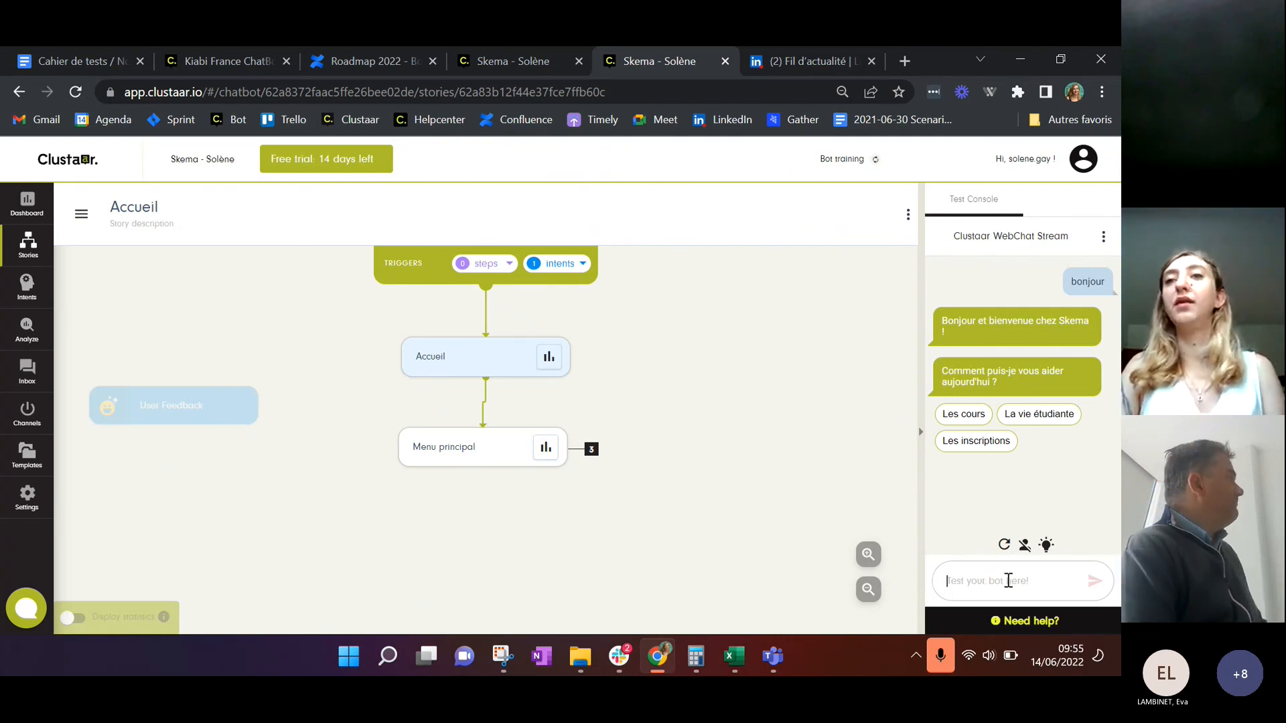
type("bjr")
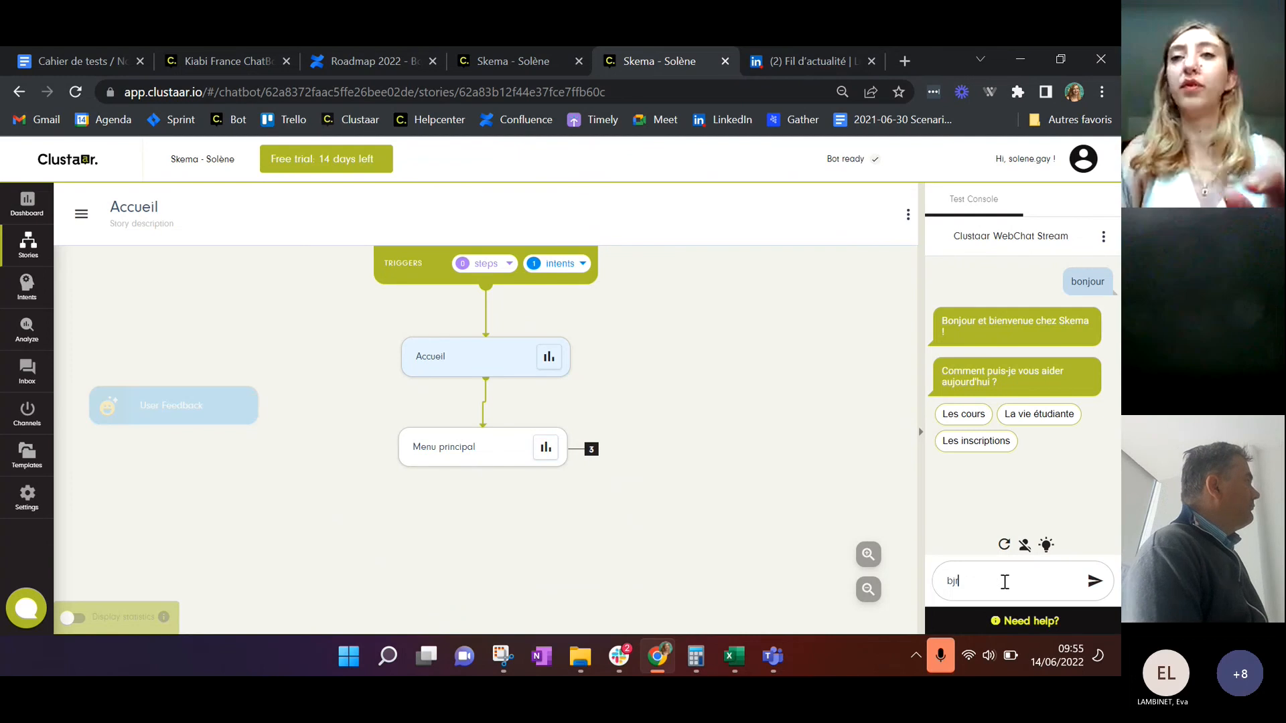
key("Return")
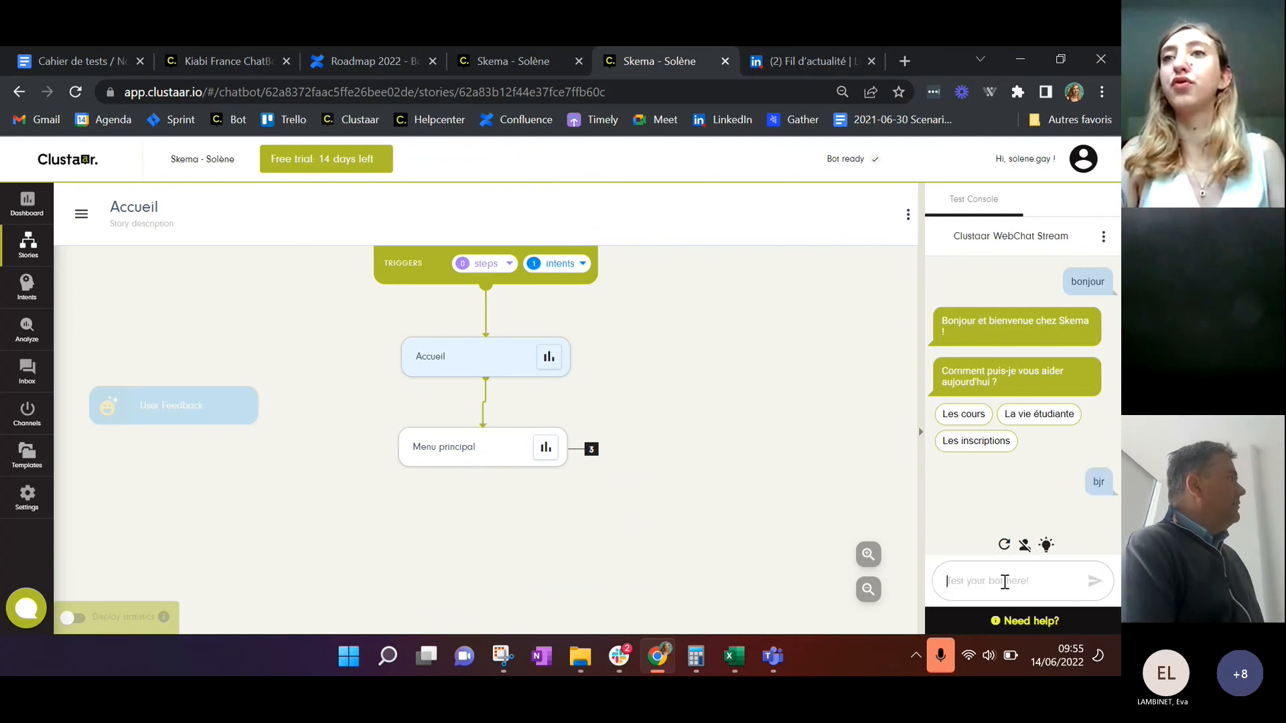
Restart the test conversation and send the misspelled greeting "bojour" to the bot
left_click(1004, 545)
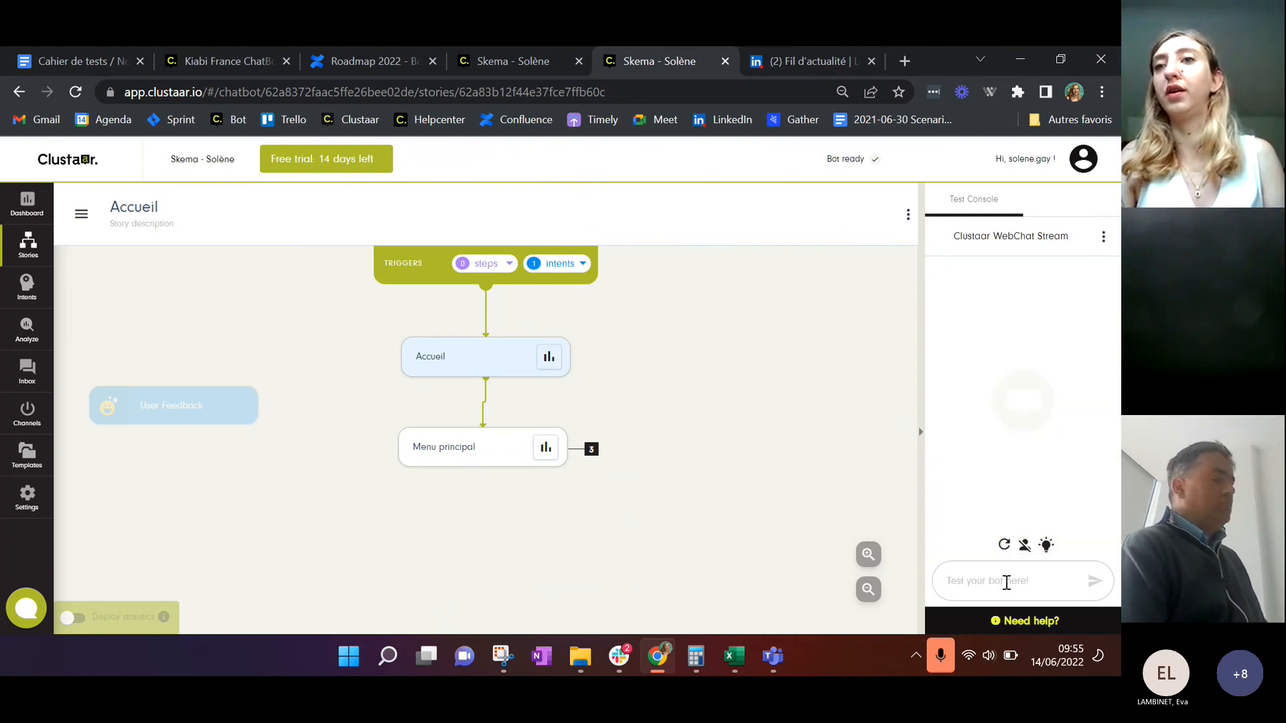
left_click(1006, 588)
type("bojour")
key("Return")
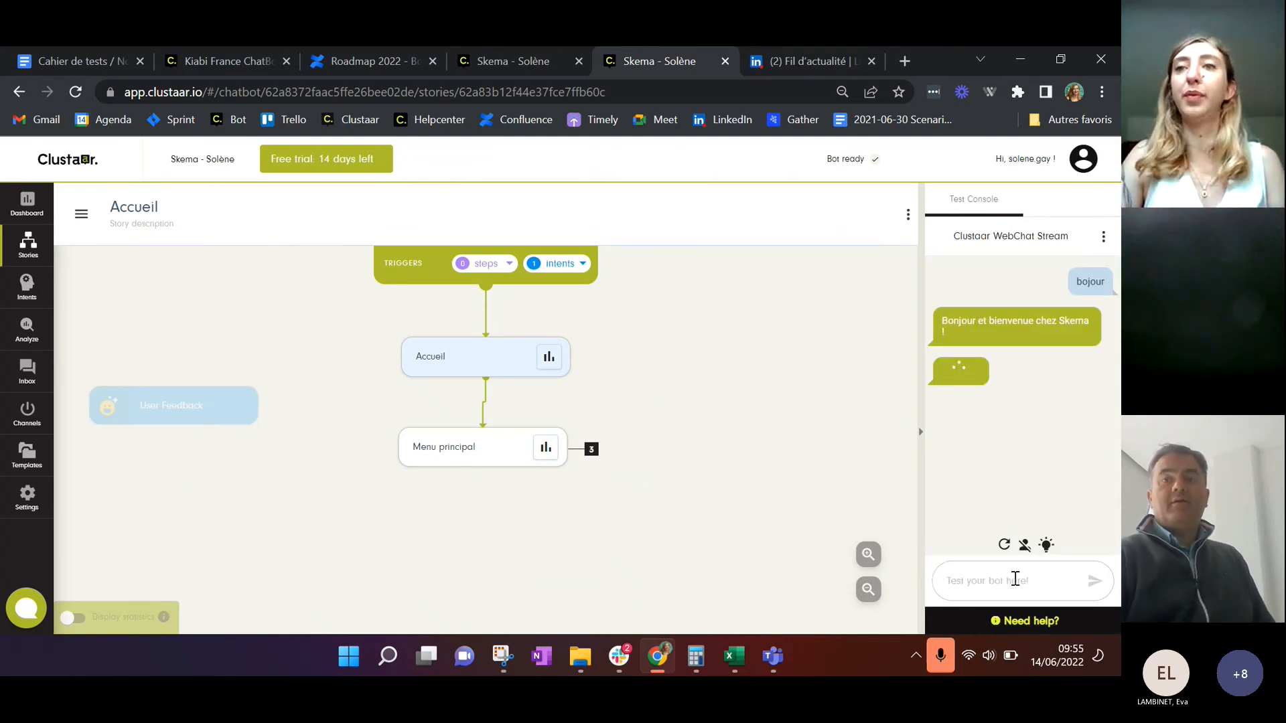
Test the bot with the misspelled greeting "bjour" and, in a fresh conversation, with "bonjour ça va"
type("bjour")
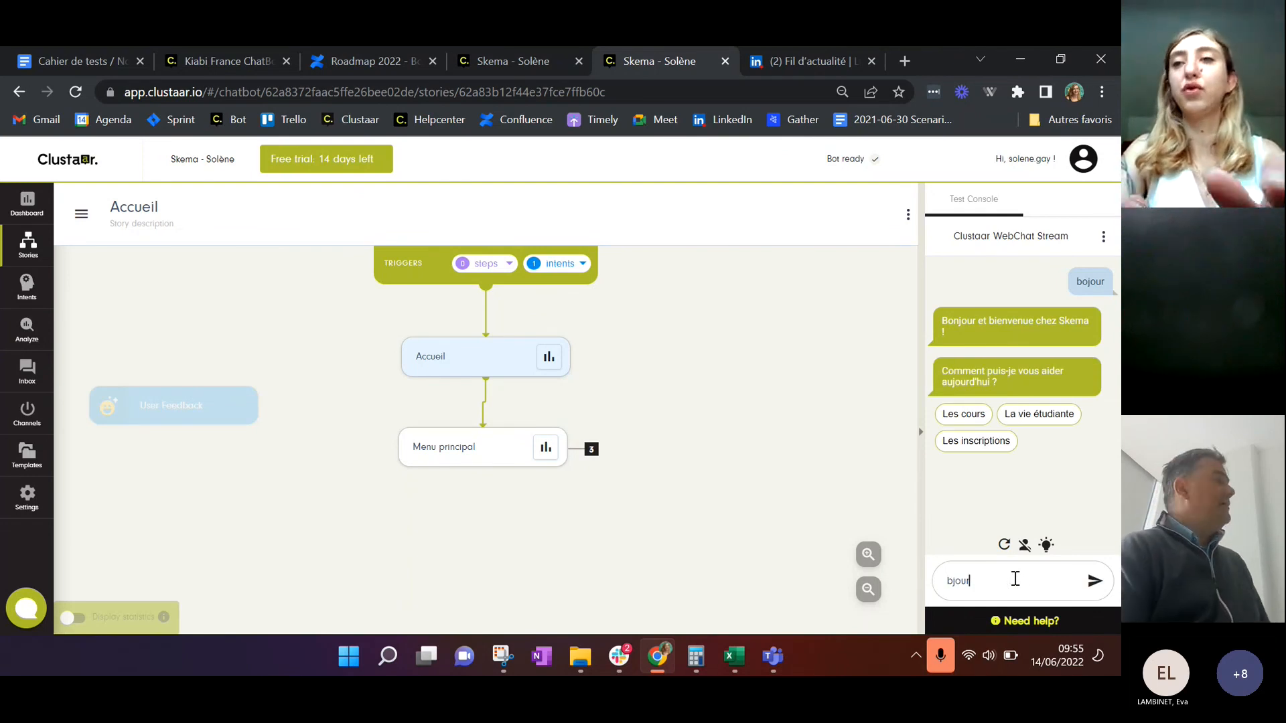
key("Return")
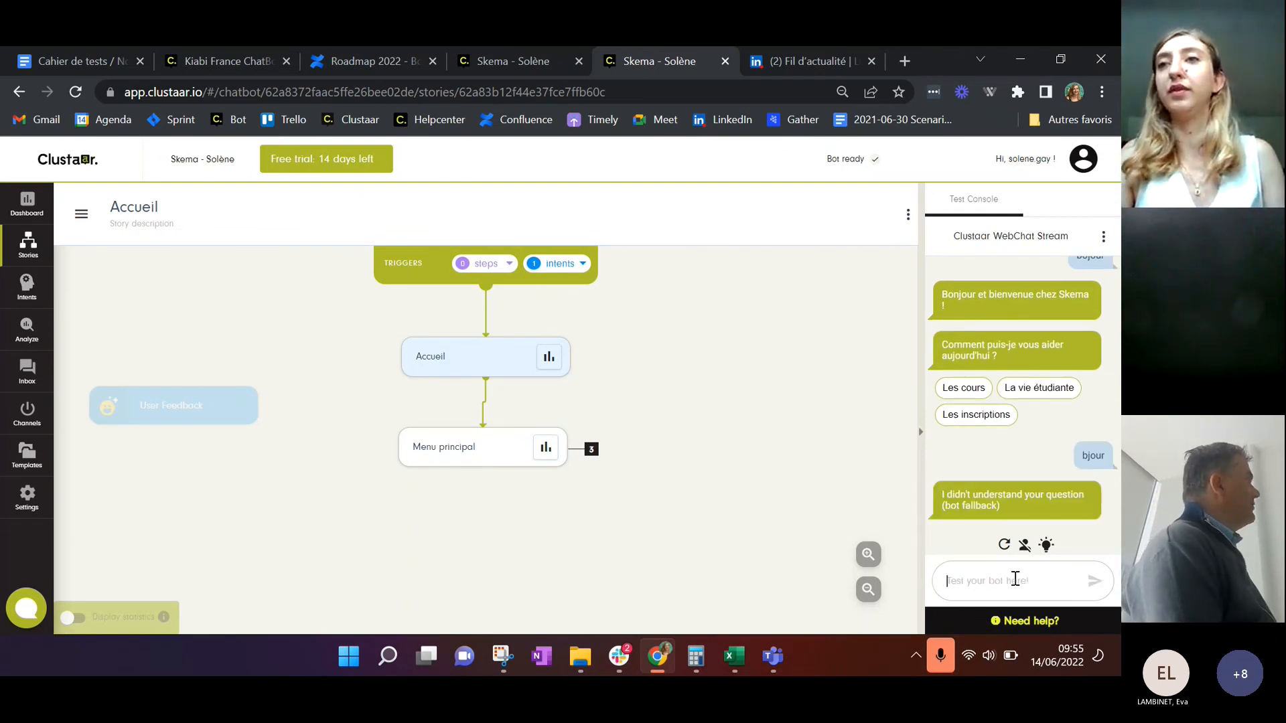
left_click(1005, 544)
left_click(1002, 582)
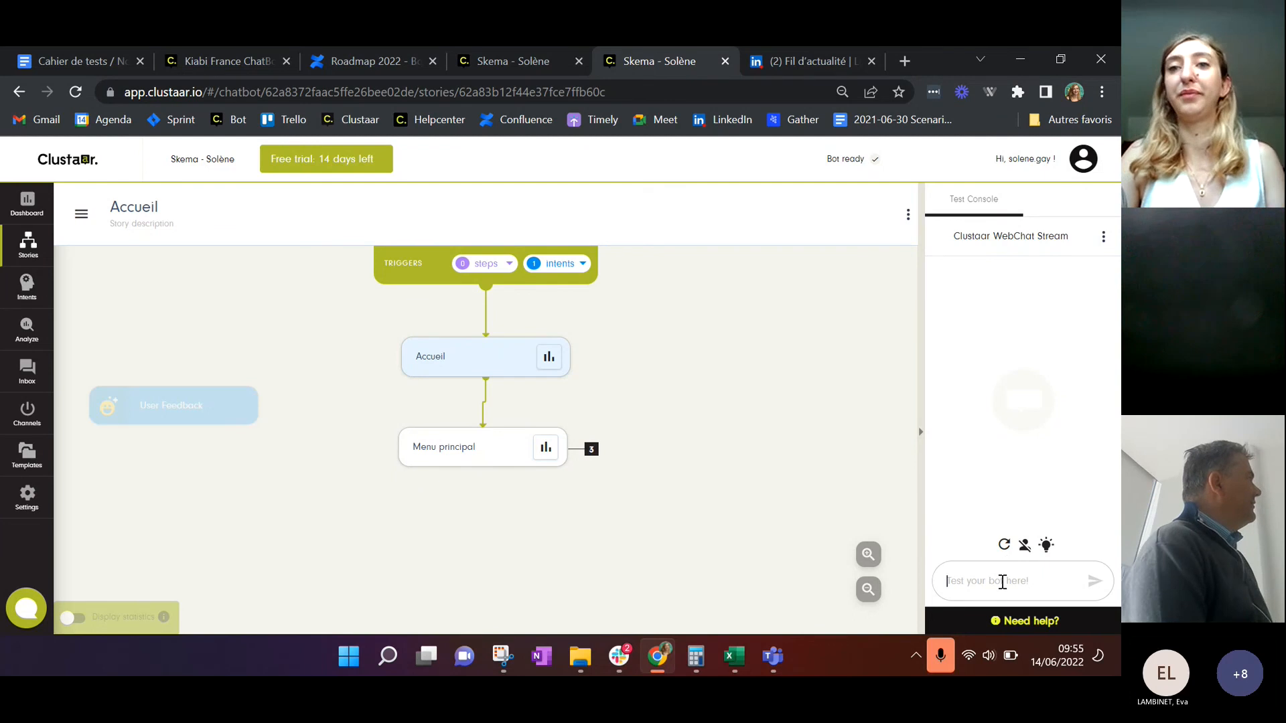
type("bonj")
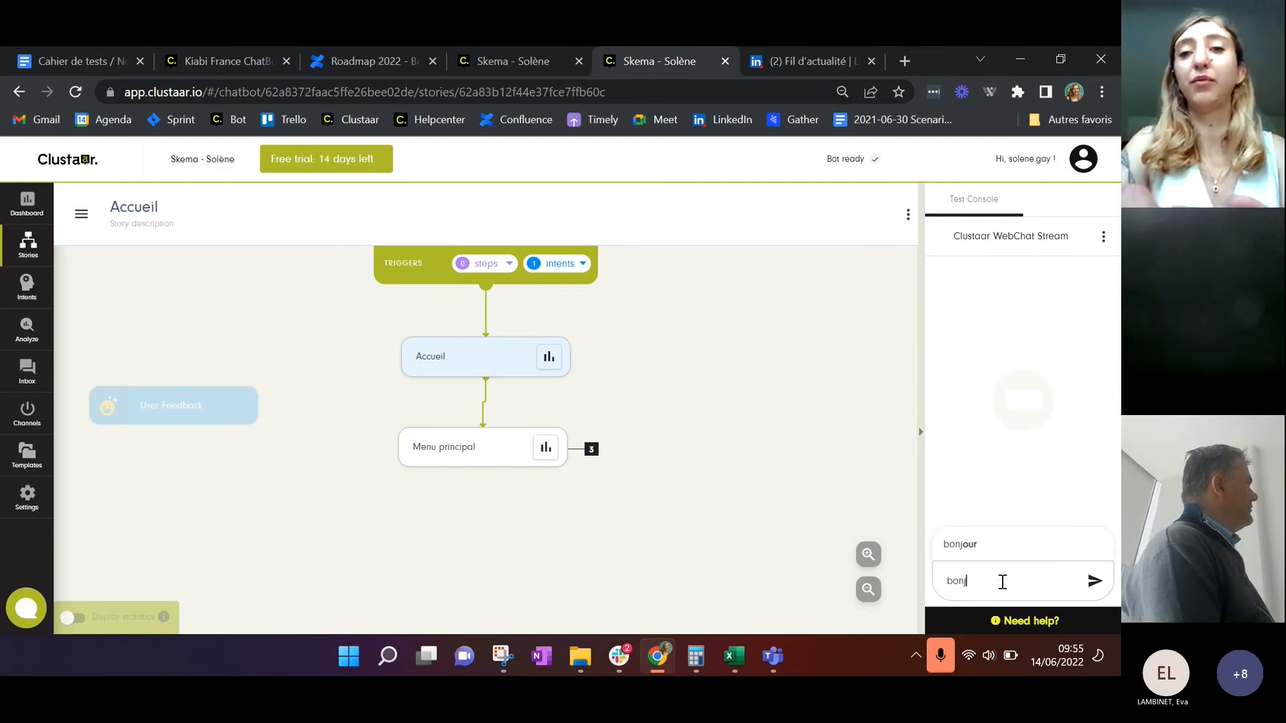
type("our ça va")
key("Return")
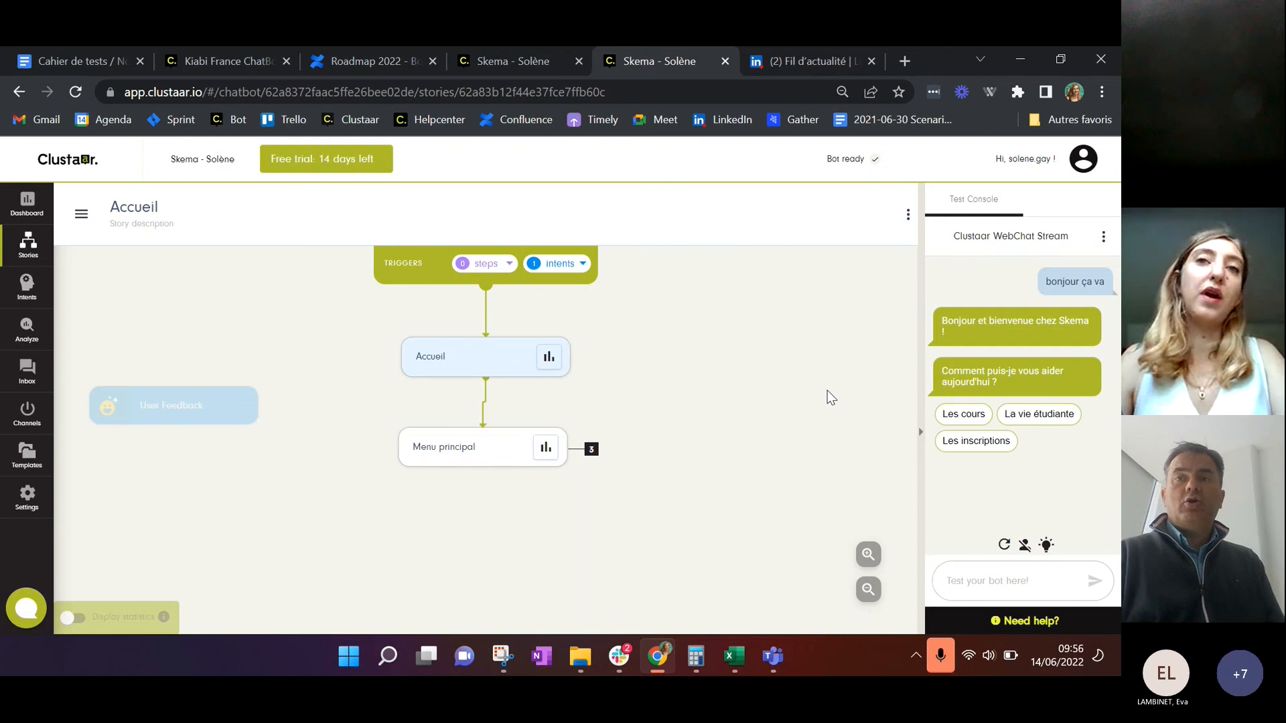
View the Menu principal step, and follow La vie étudiante and Les associations in the test chat to browse the cards
left_click(439, 461)
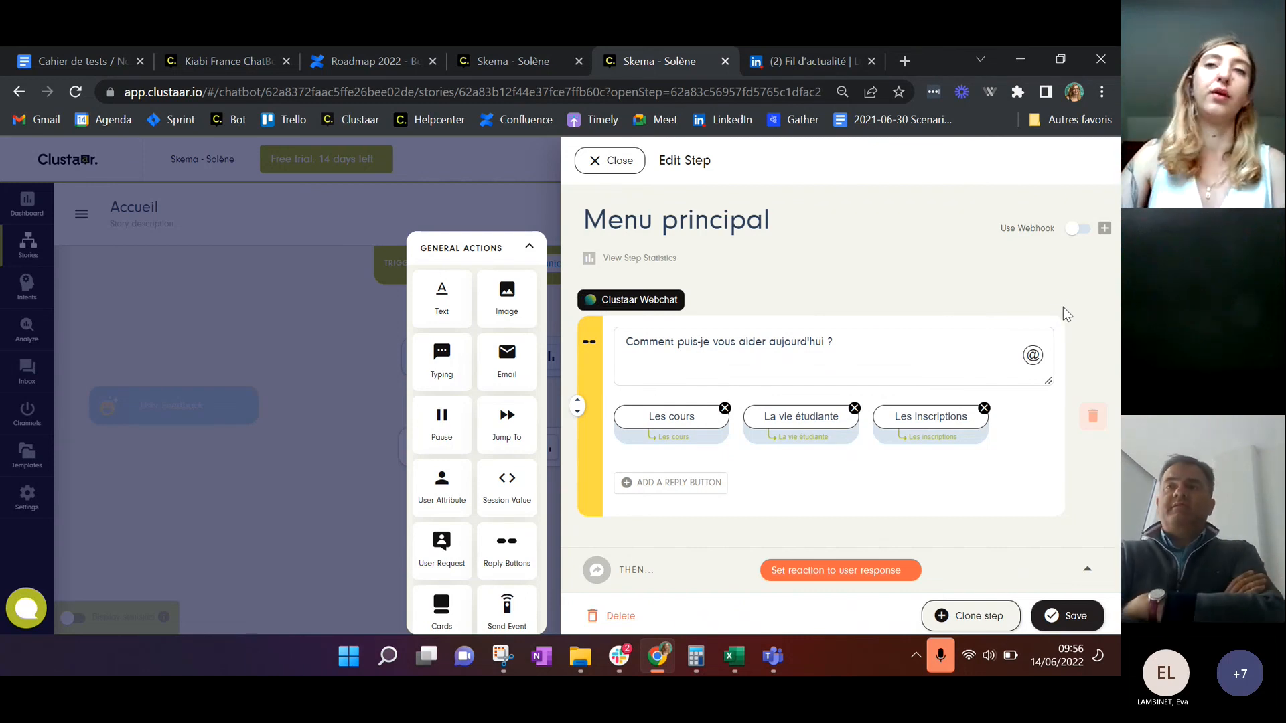
left_click(594, 166)
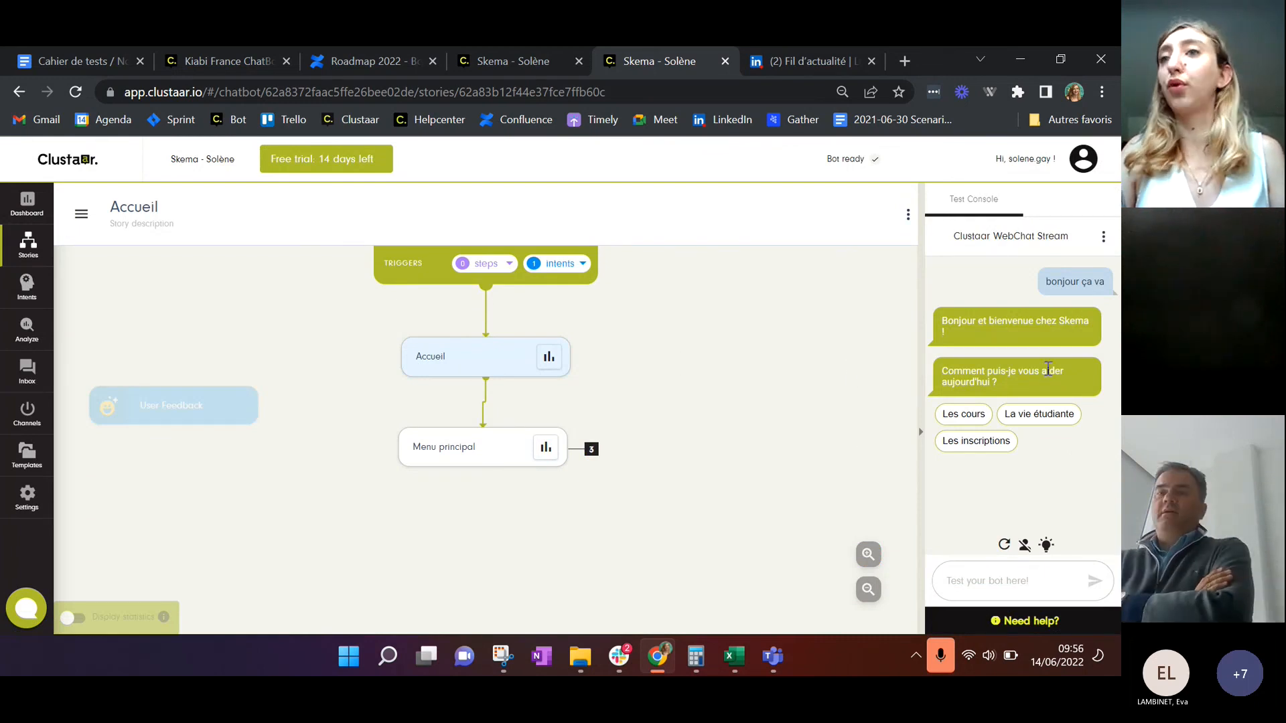
left_click(1045, 414)
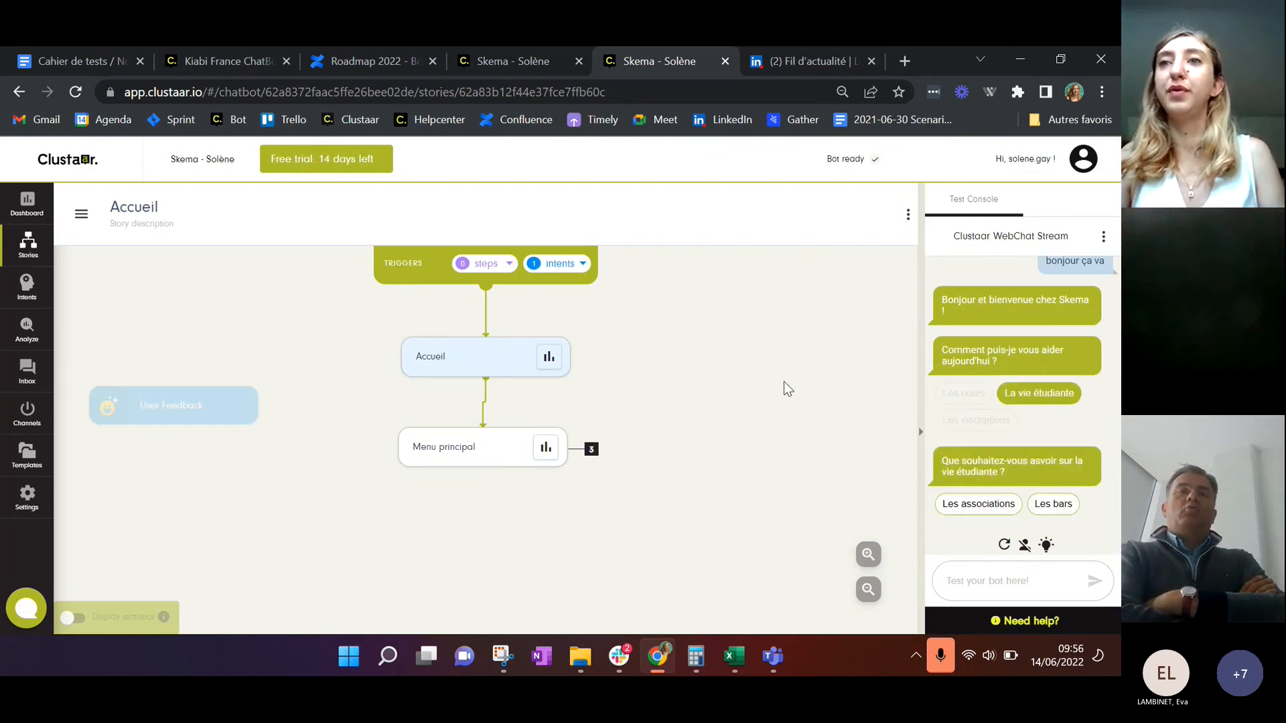
left_click(979, 504)
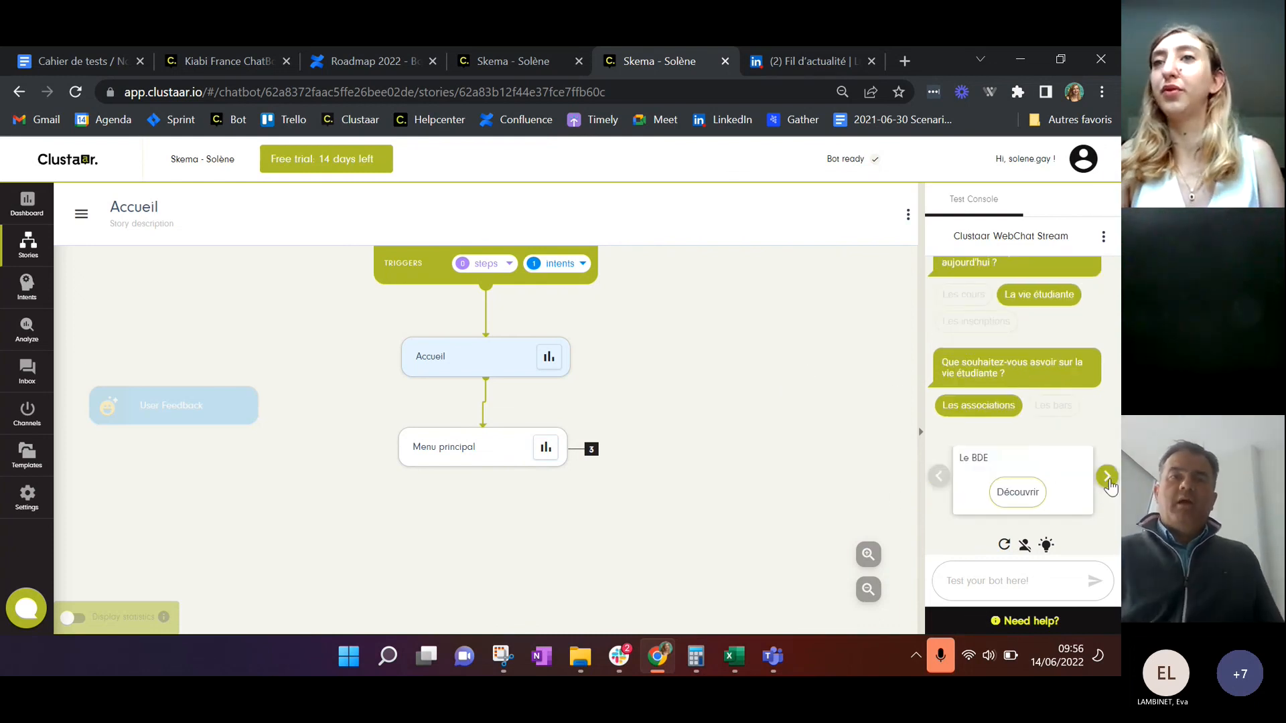
left_click(1107, 476)
left_click(939, 477)
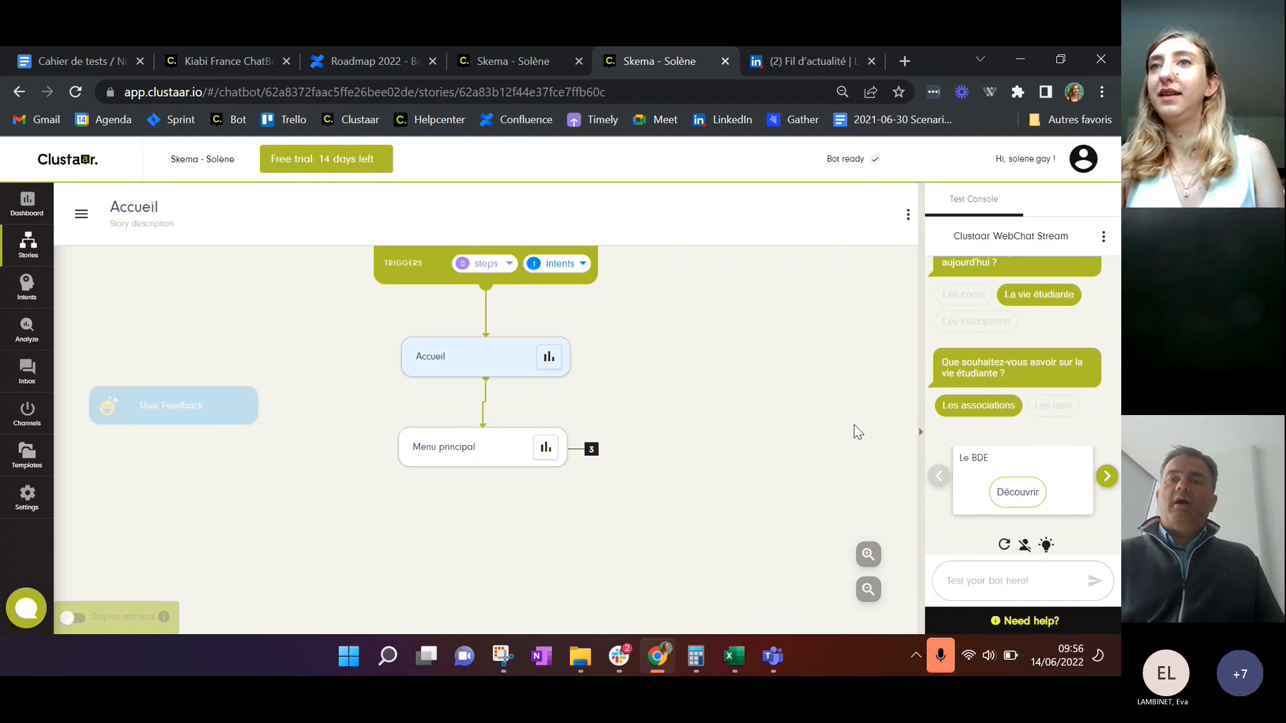
Send "la vie etudiante" as free text to the bot and reset the test conversation
left_click(998, 582)
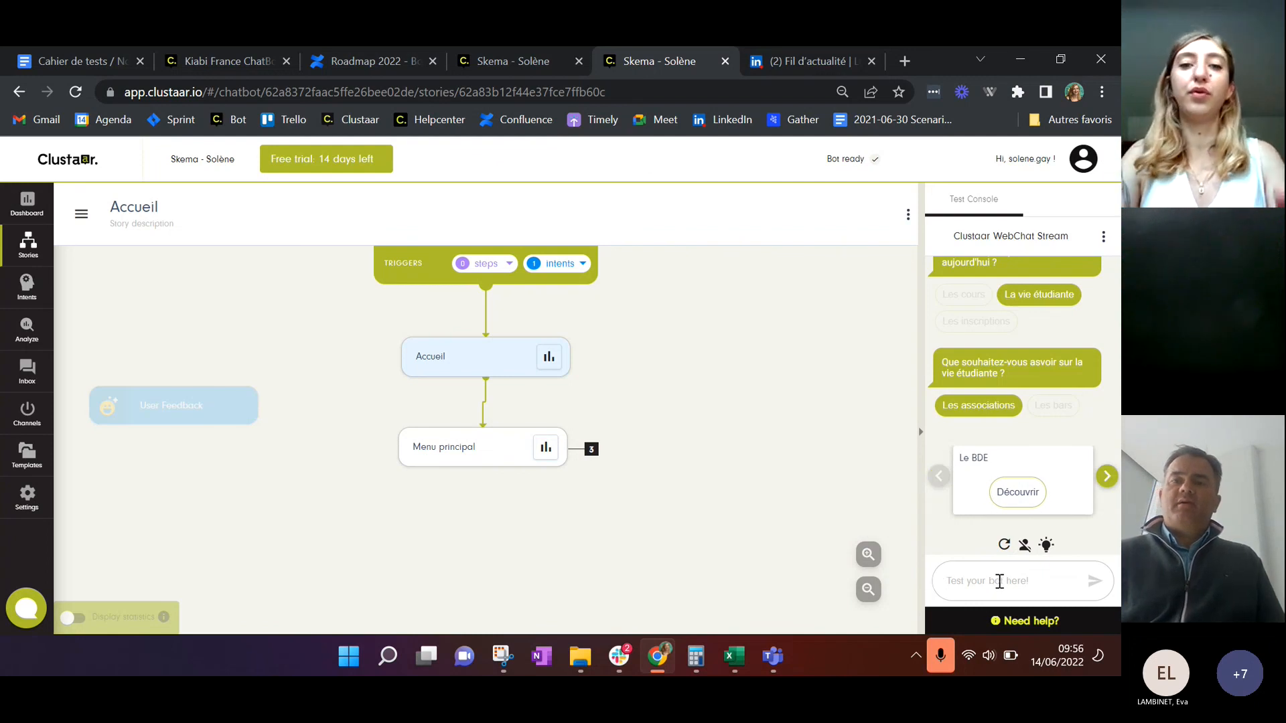
type("la vie étudiante")
key("Return")
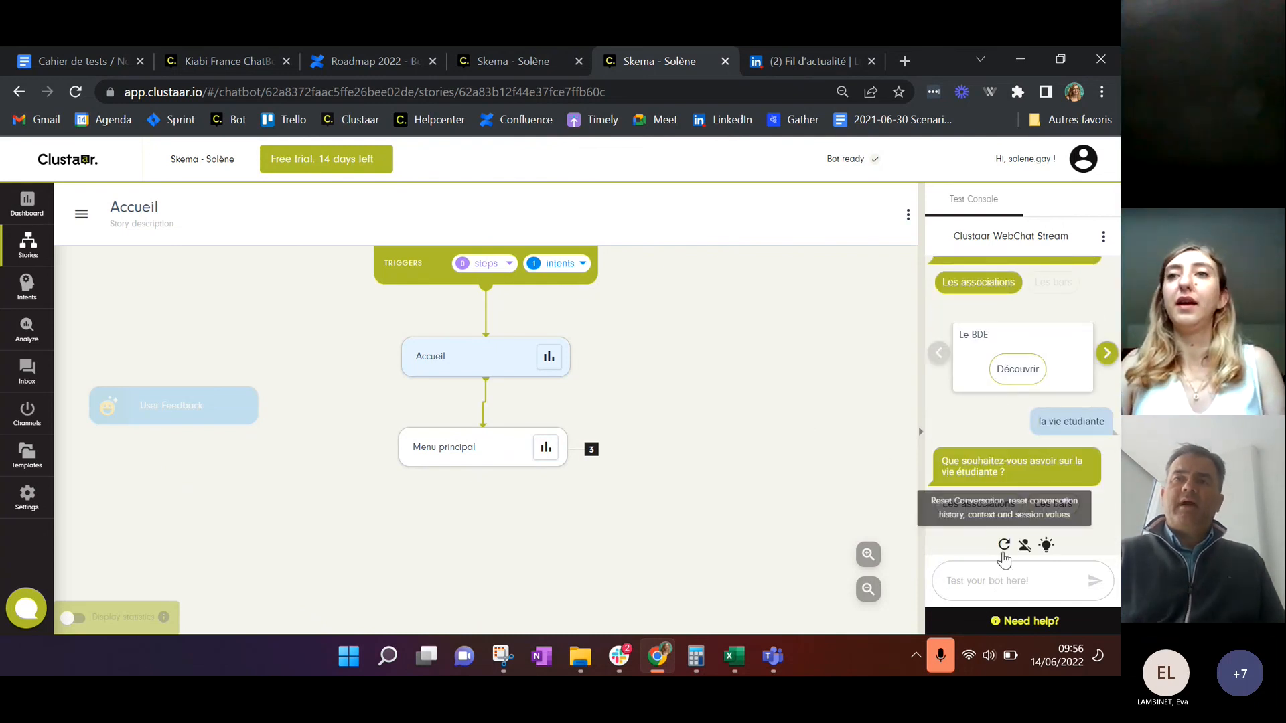
left_click(1004, 545)
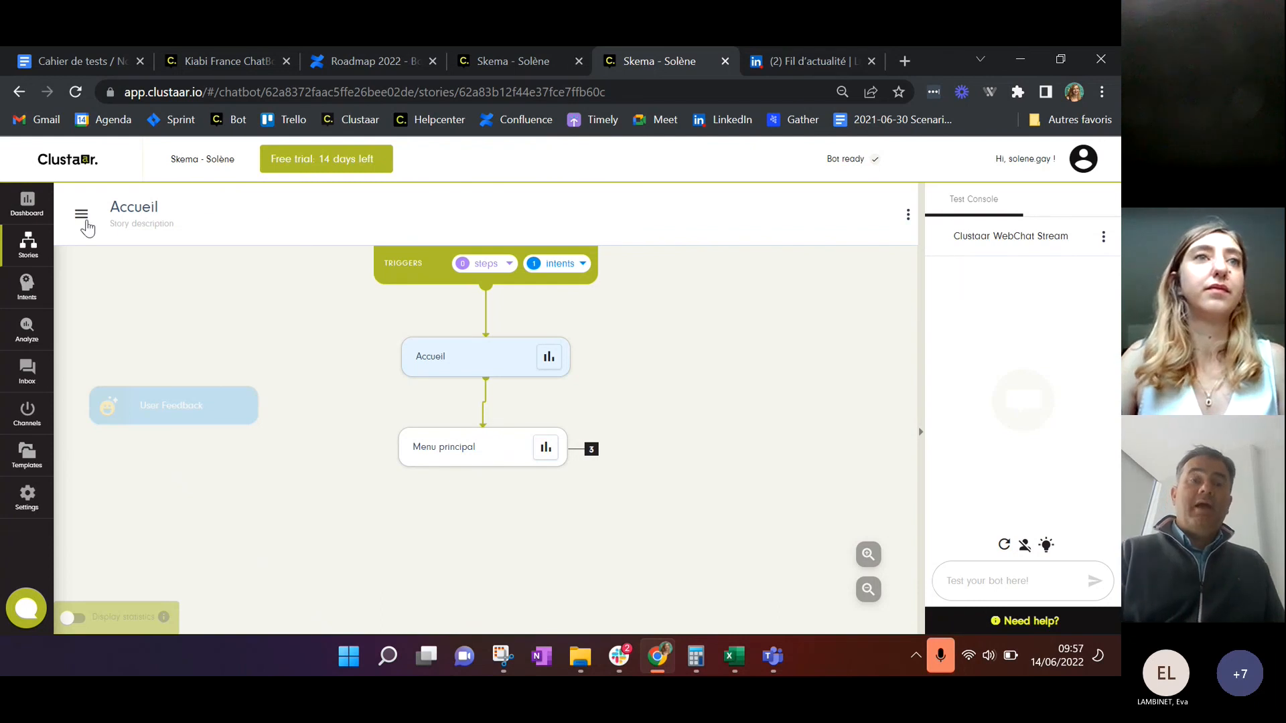
Open the Fallback story from the list of stories and view the reply text in its First step
left_click(82, 214)
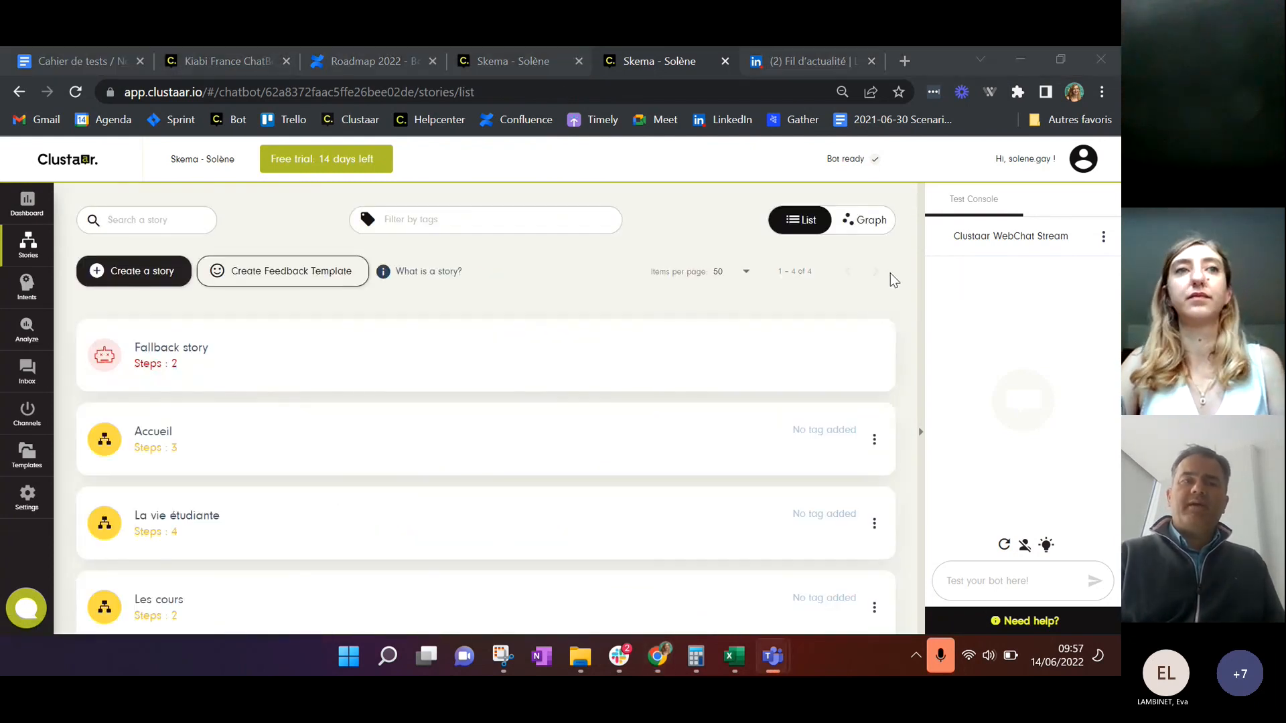
left_click(231, 354)
left_click(79, 218)
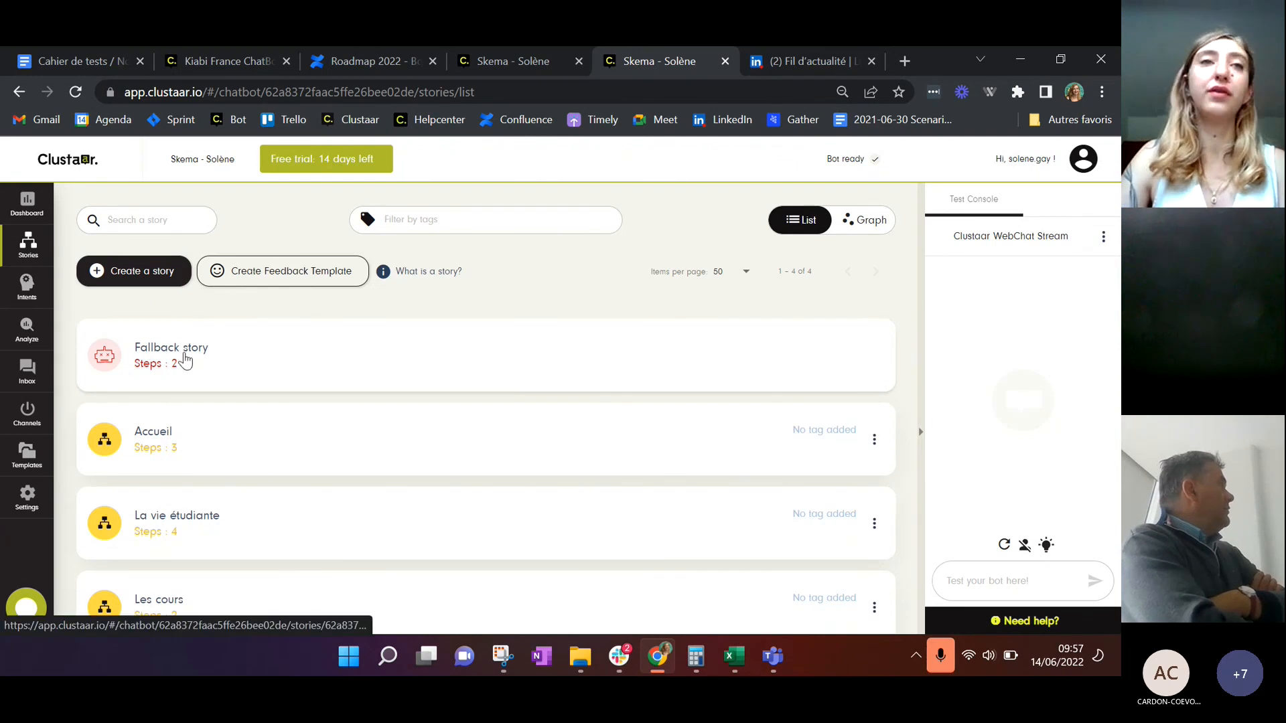
left_click(188, 360)
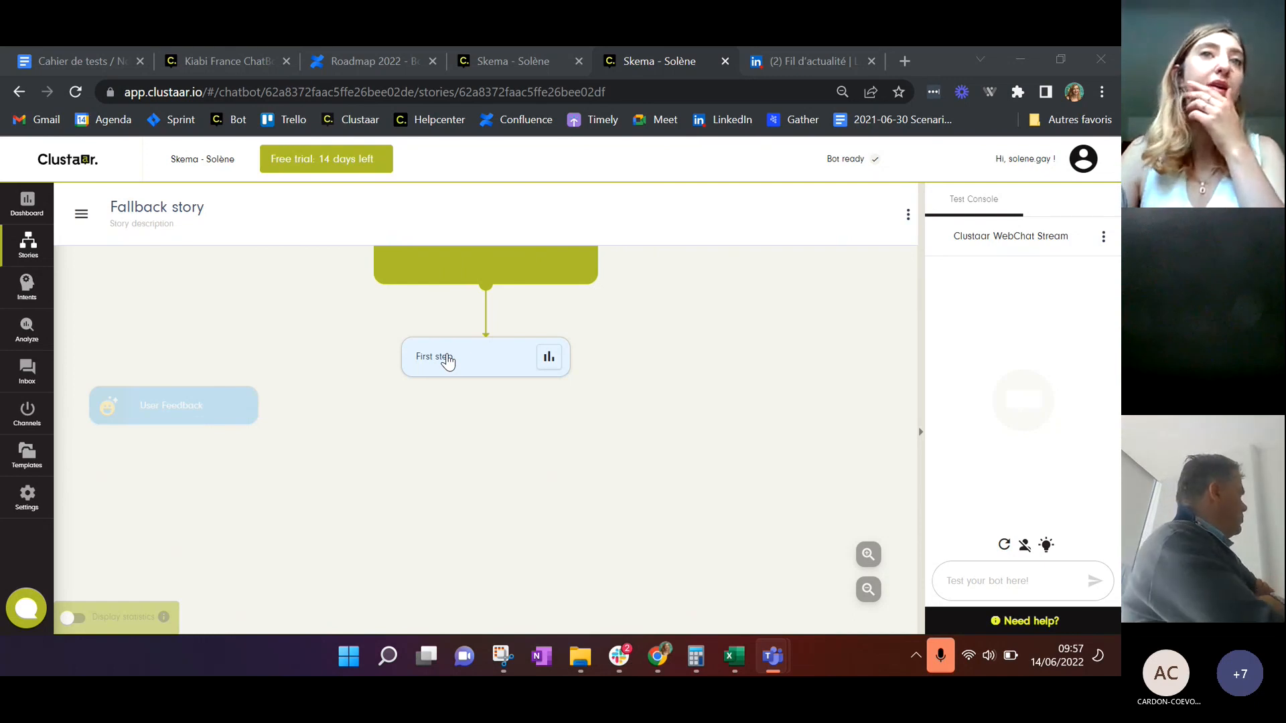
left_click(449, 361)
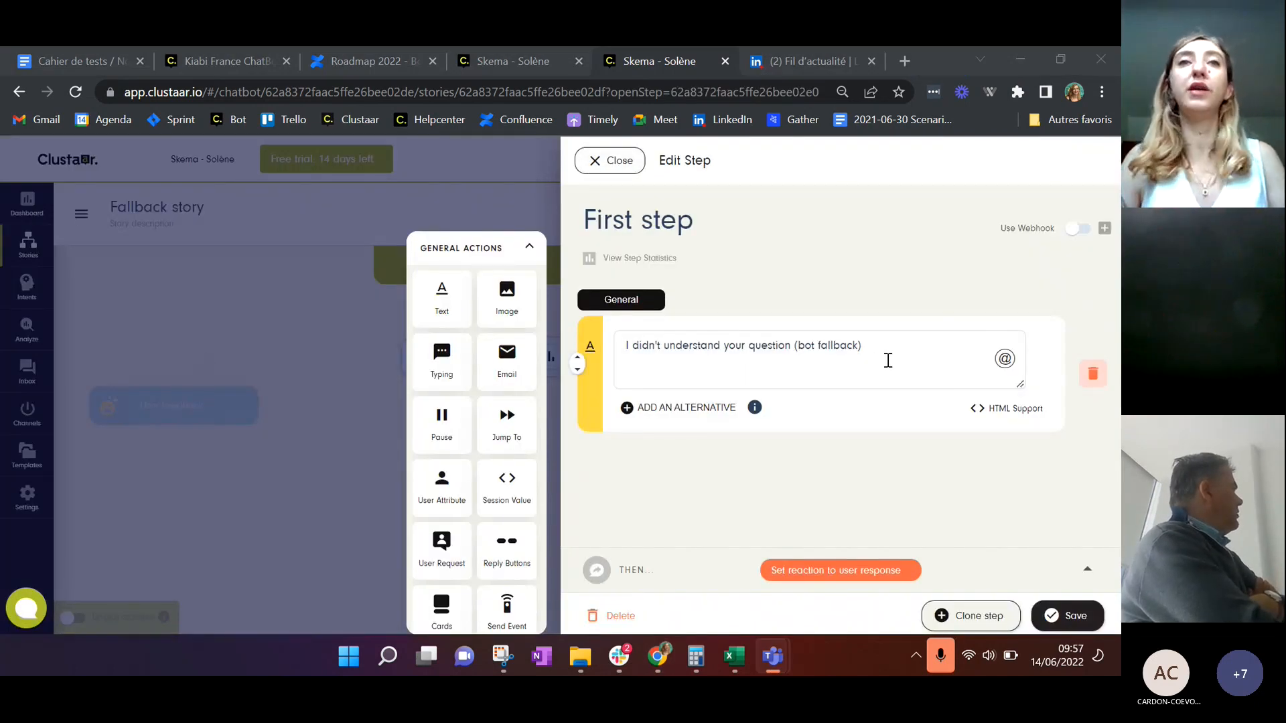
left_click(335, 301)
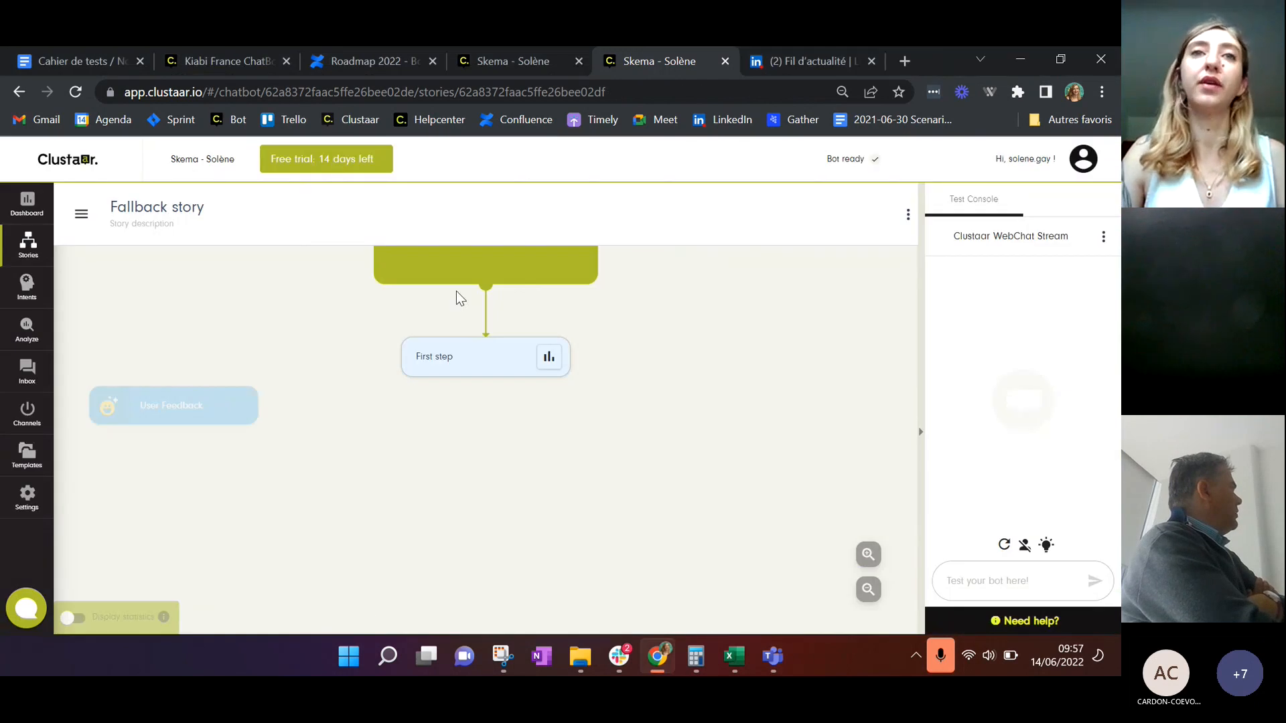
left_click(456, 367)
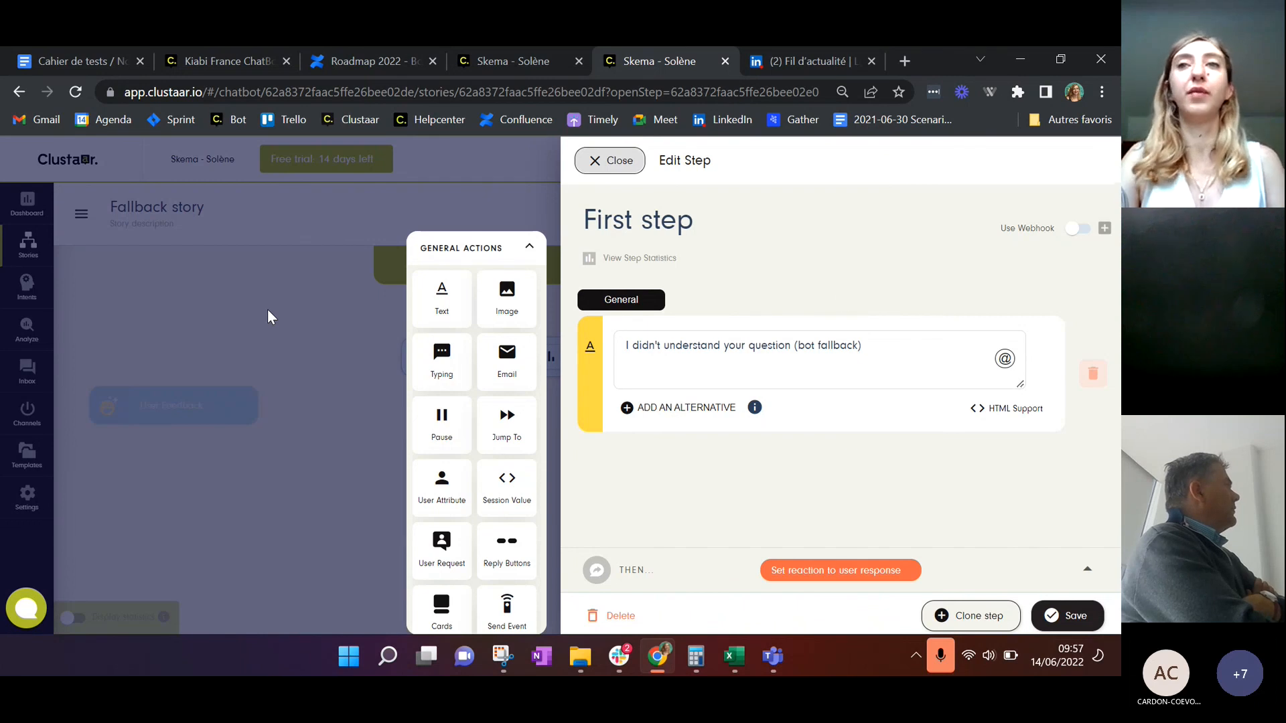
View the HTML tags supported in the text reply of the Fallback story's First step
left_click(938, 343)
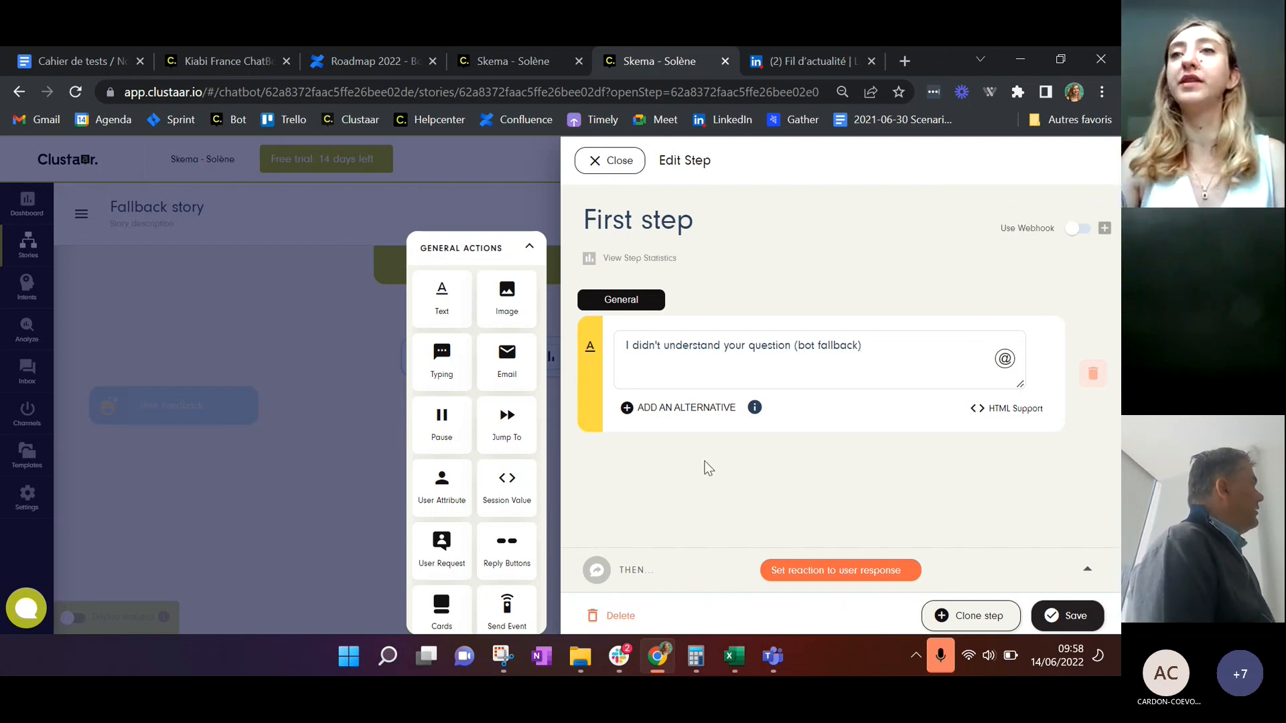
left_click(1011, 410)
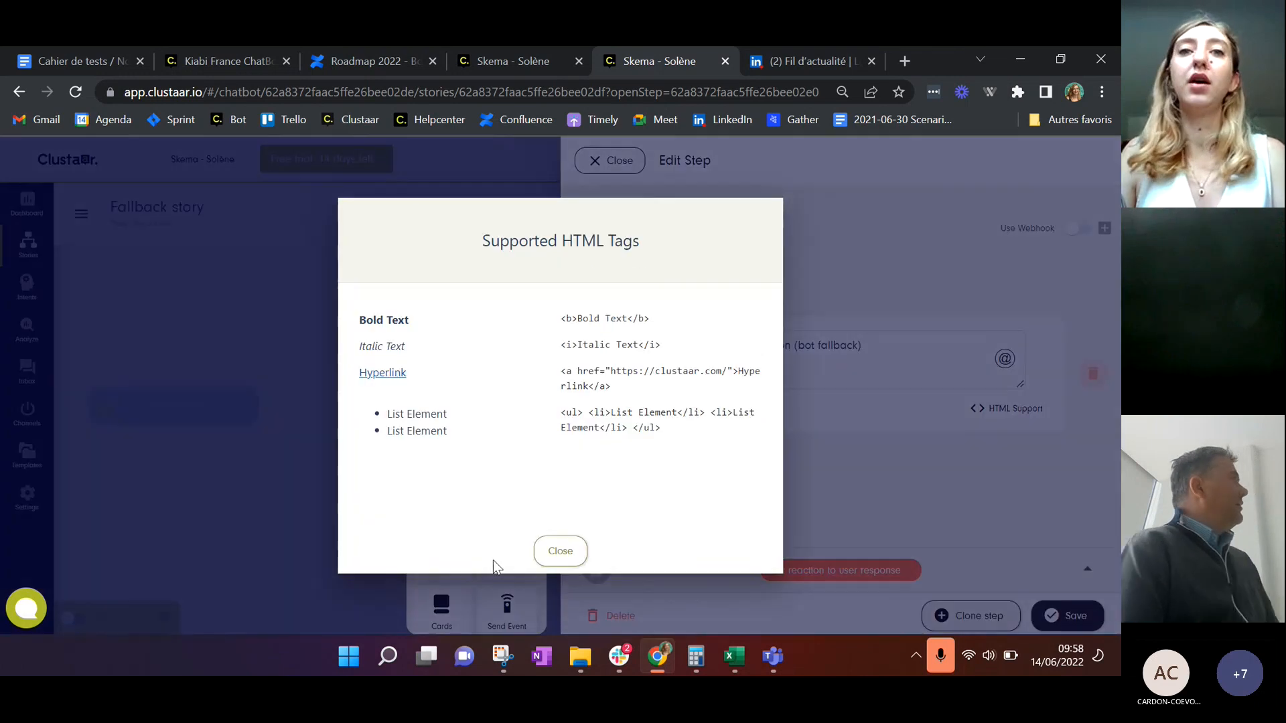
left_click(560, 551)
Add a Cards action to the Fallback story's First step to view its fields, and close the step without saving
left_click_drag(441, 606, 816, 465)
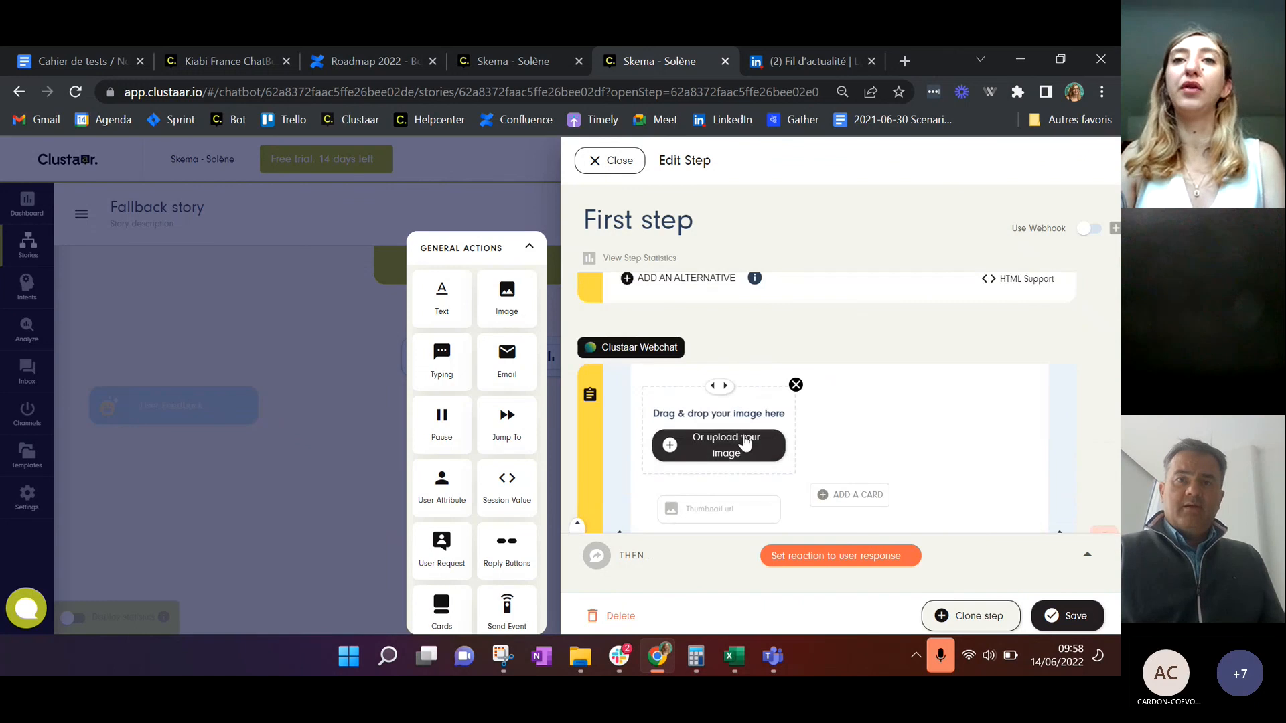
scroll(830, 411, "down", 3)
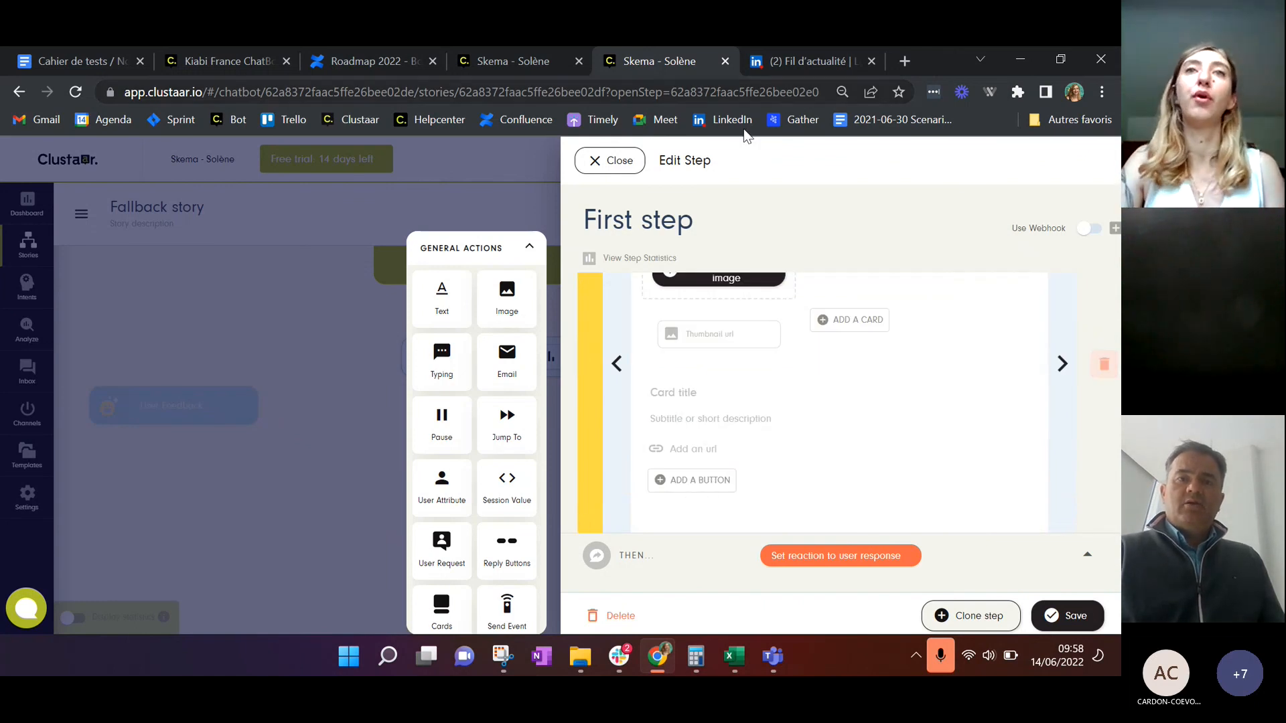
left_click(624, 163)
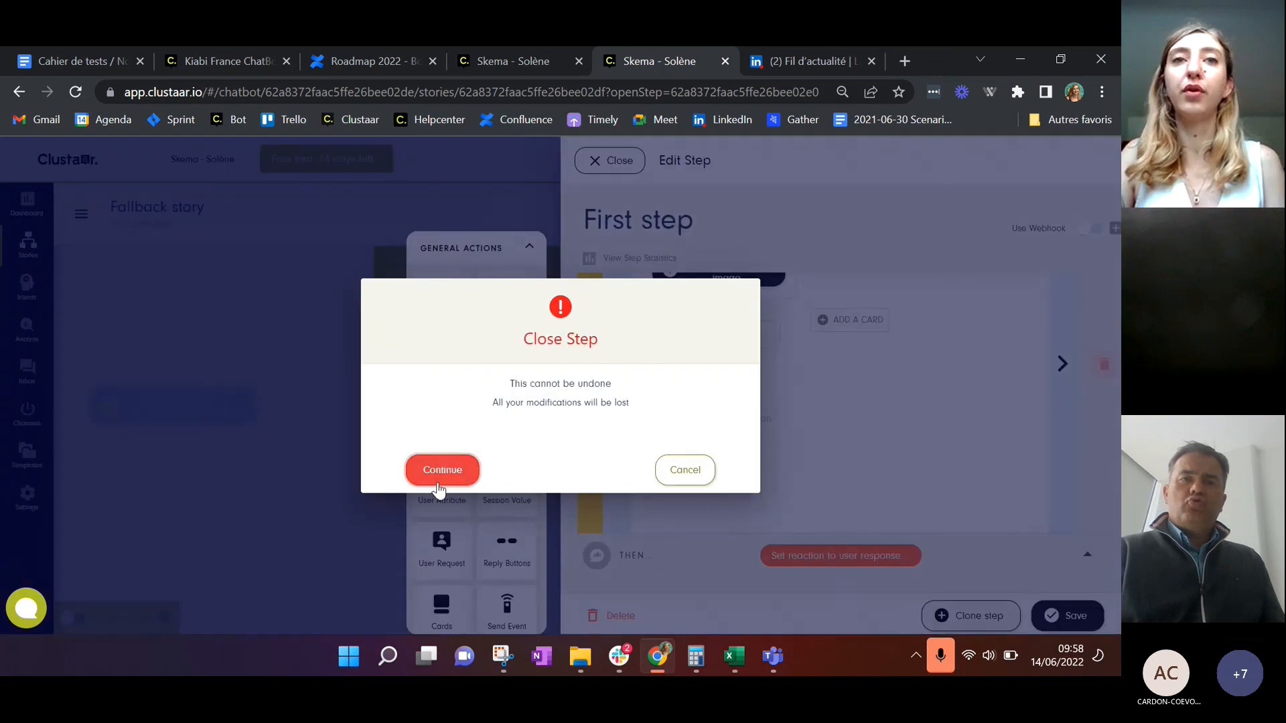
left_click(439, 470)
left_click(520, 54)
left_click(632, 67)
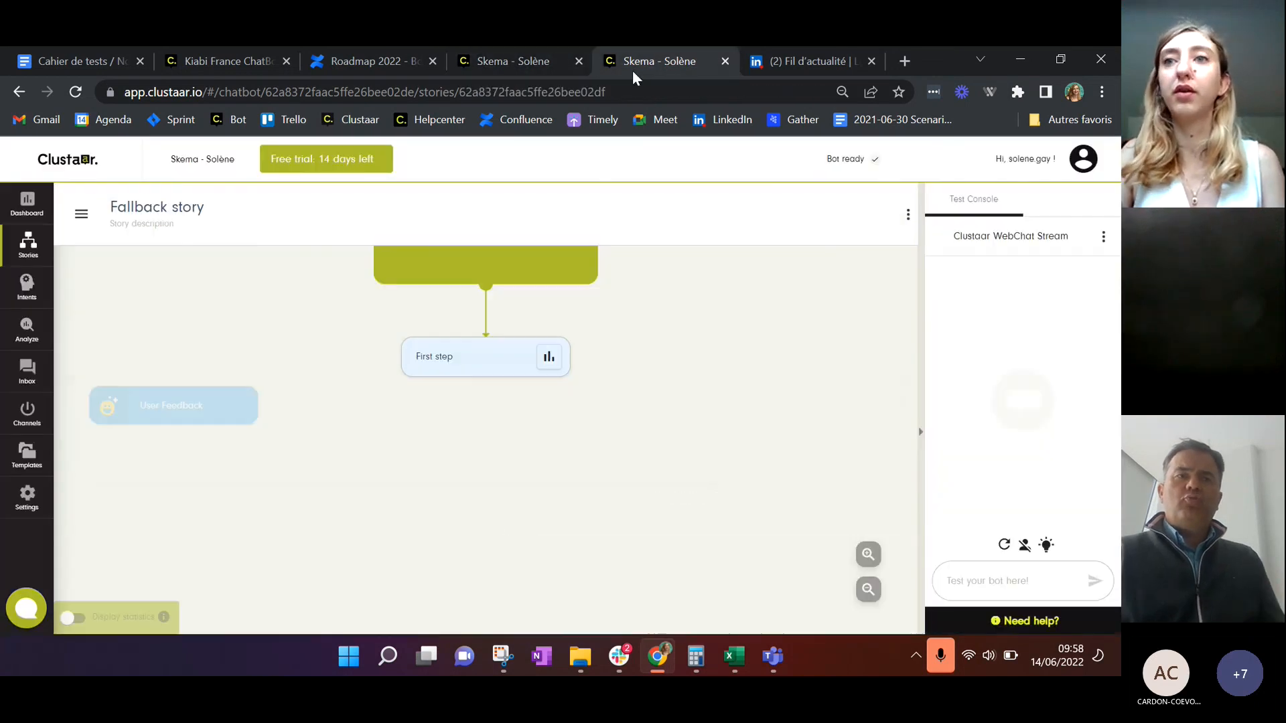
Ask the bot "comment est la vie étudiante" and follow Les associations to the Le BDE card's Découvrir link, returning to the bot
left_click(980, 577)
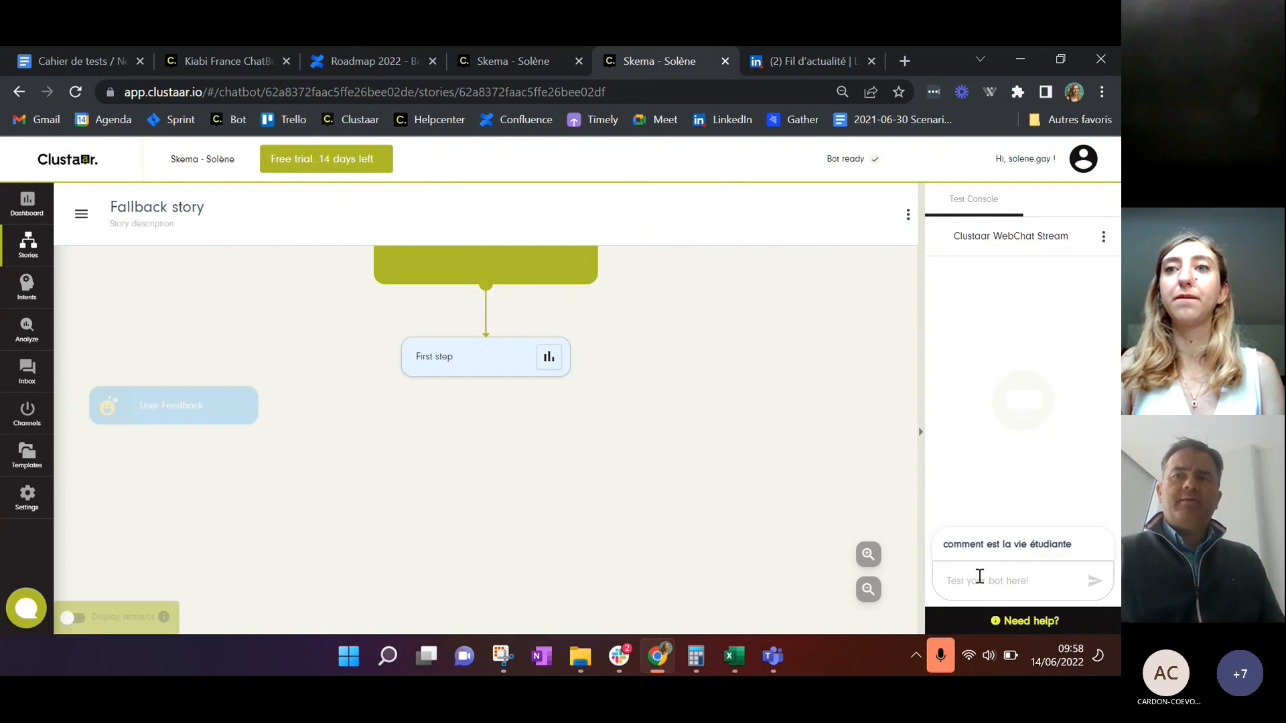
left_click(981, 544)
left_click(1092, 595)
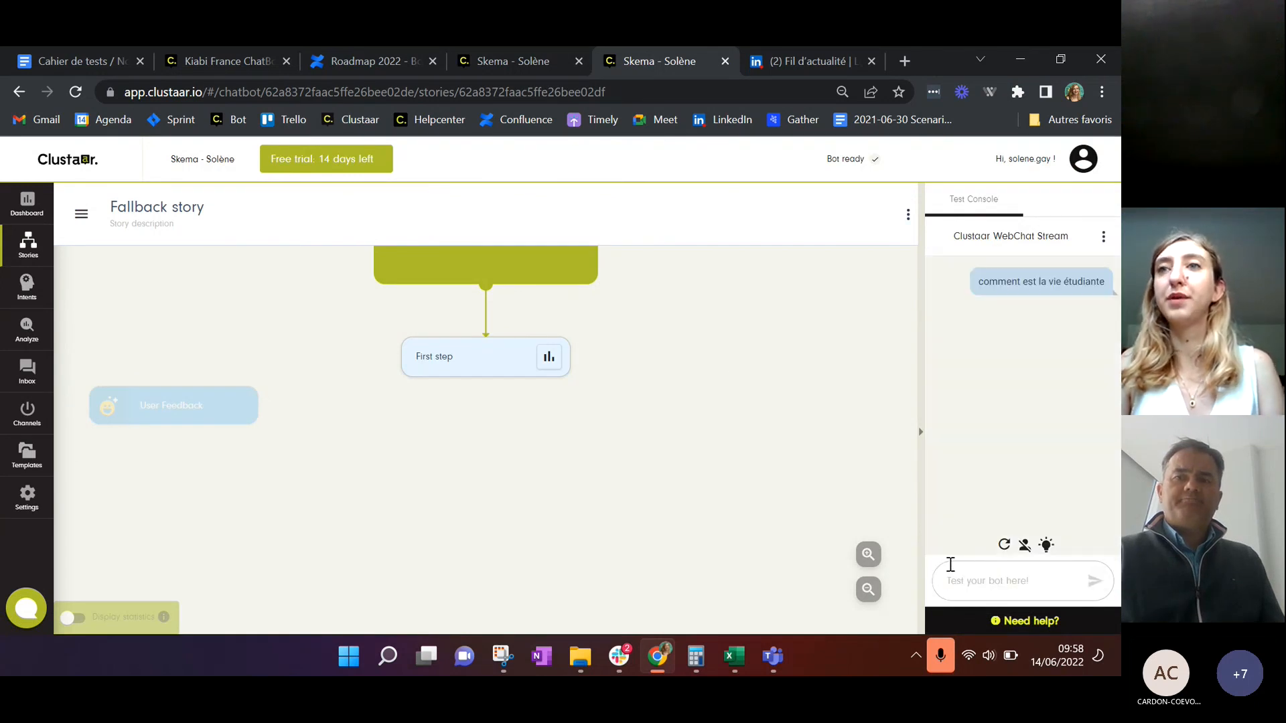
left_click(978, 364)
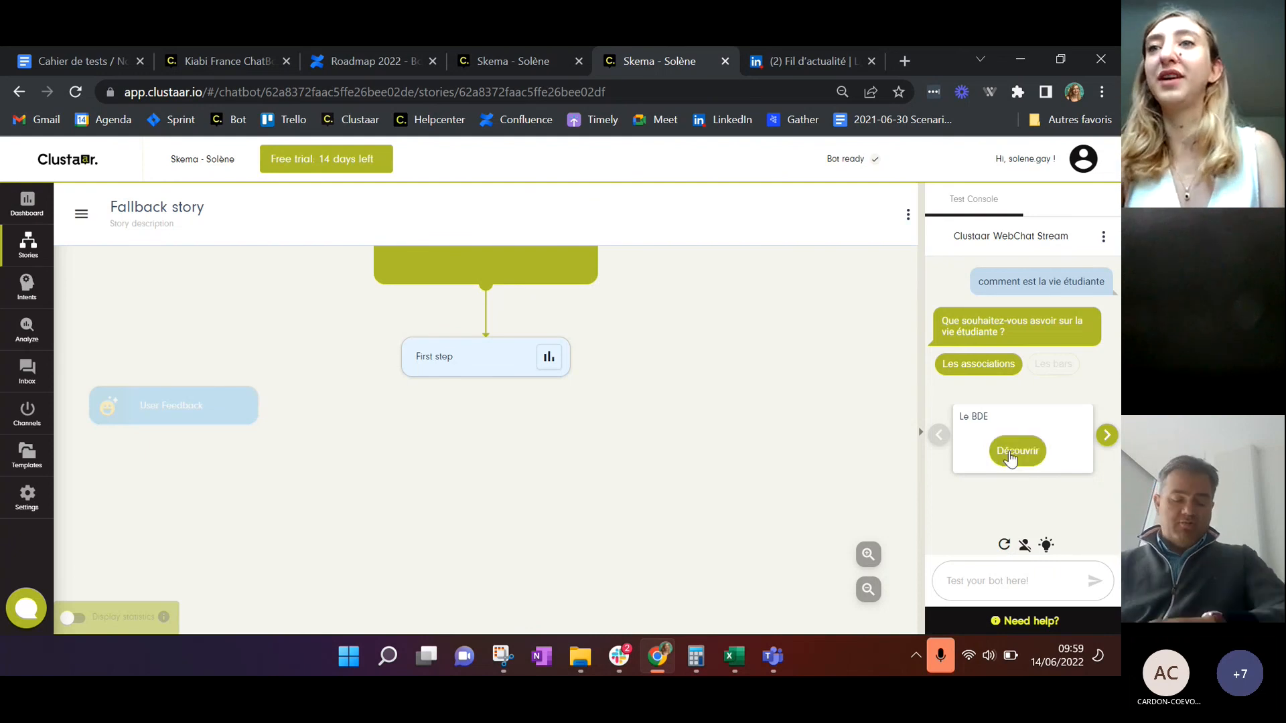
left_click(1035, 445)
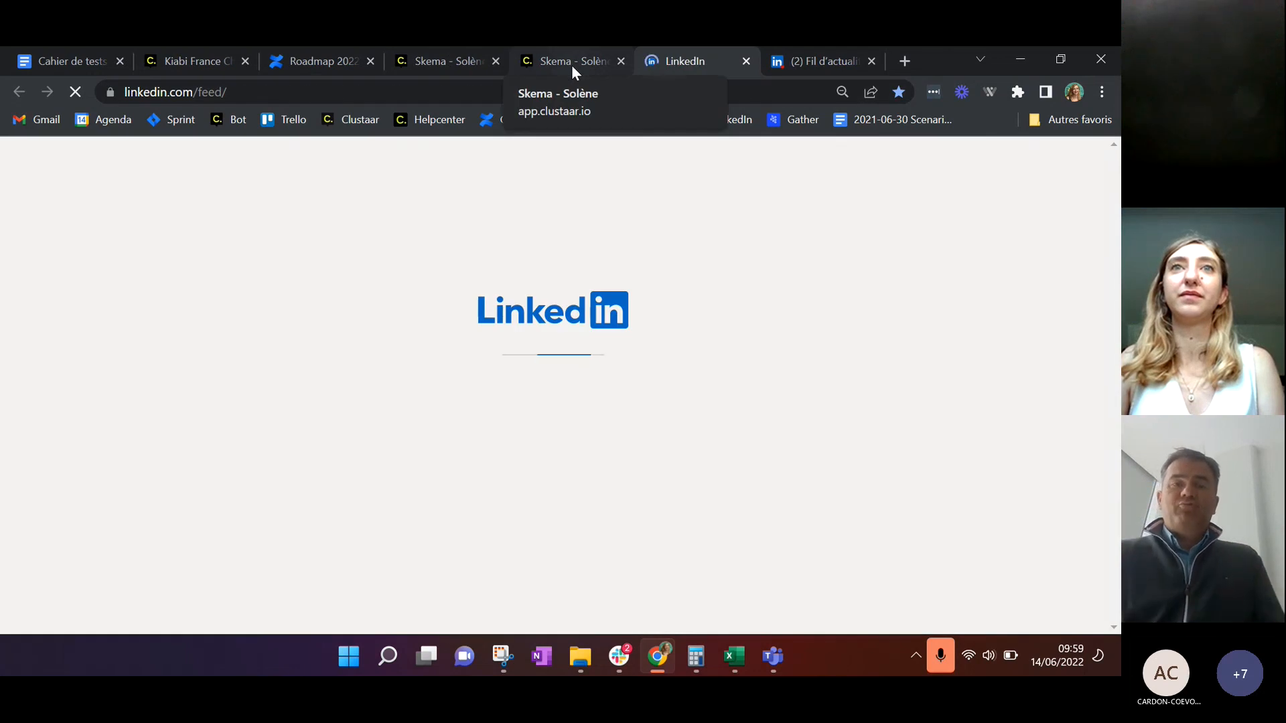
left_click(572, 65)
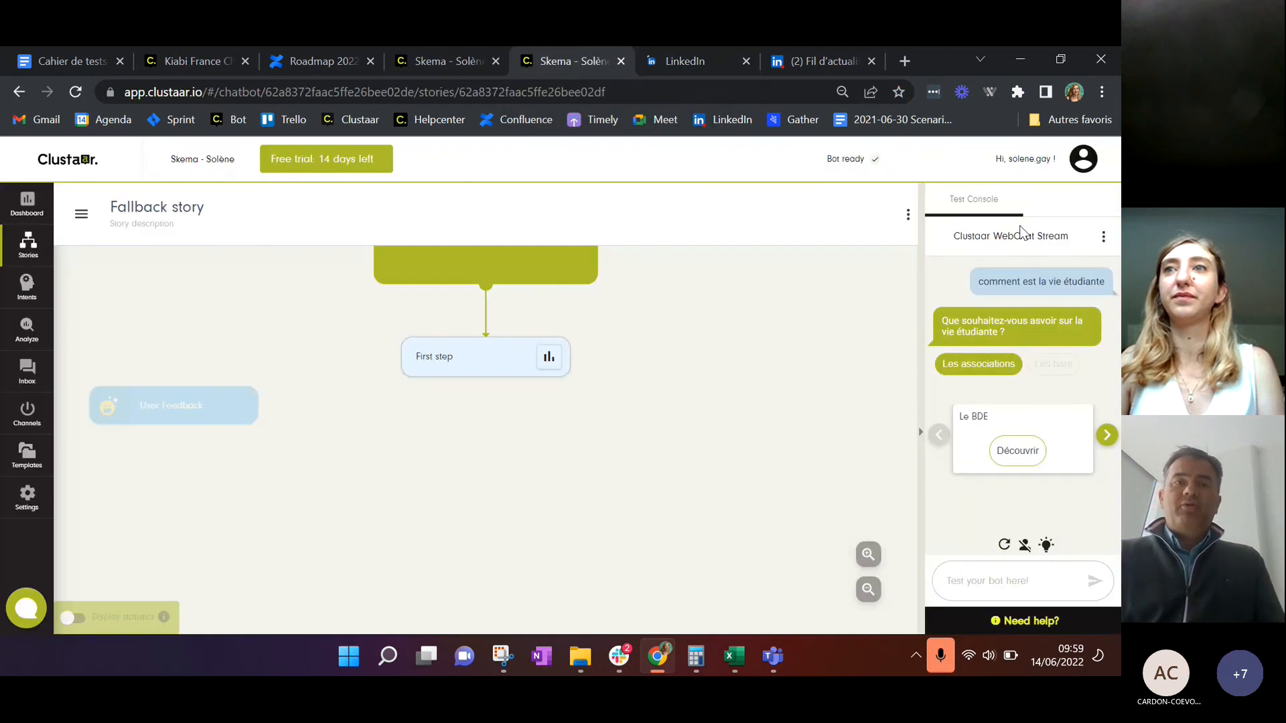
left_click(1104, 236)
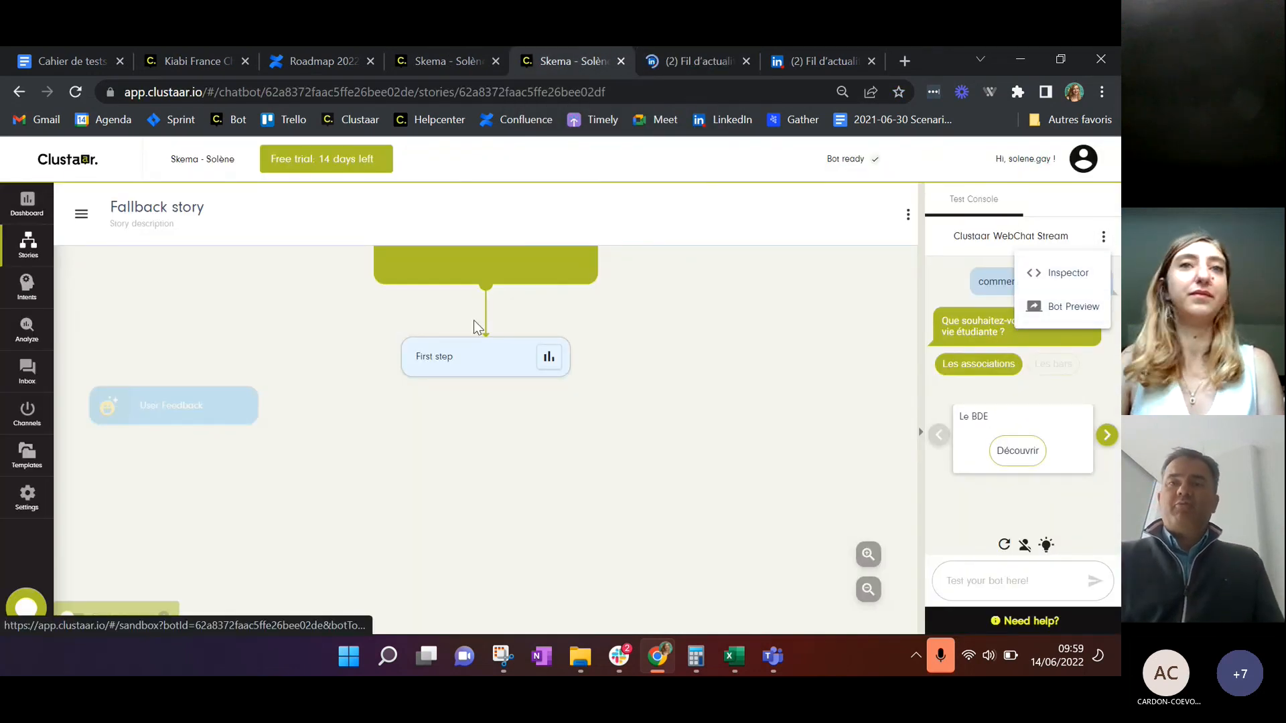
left_click(767, 317)
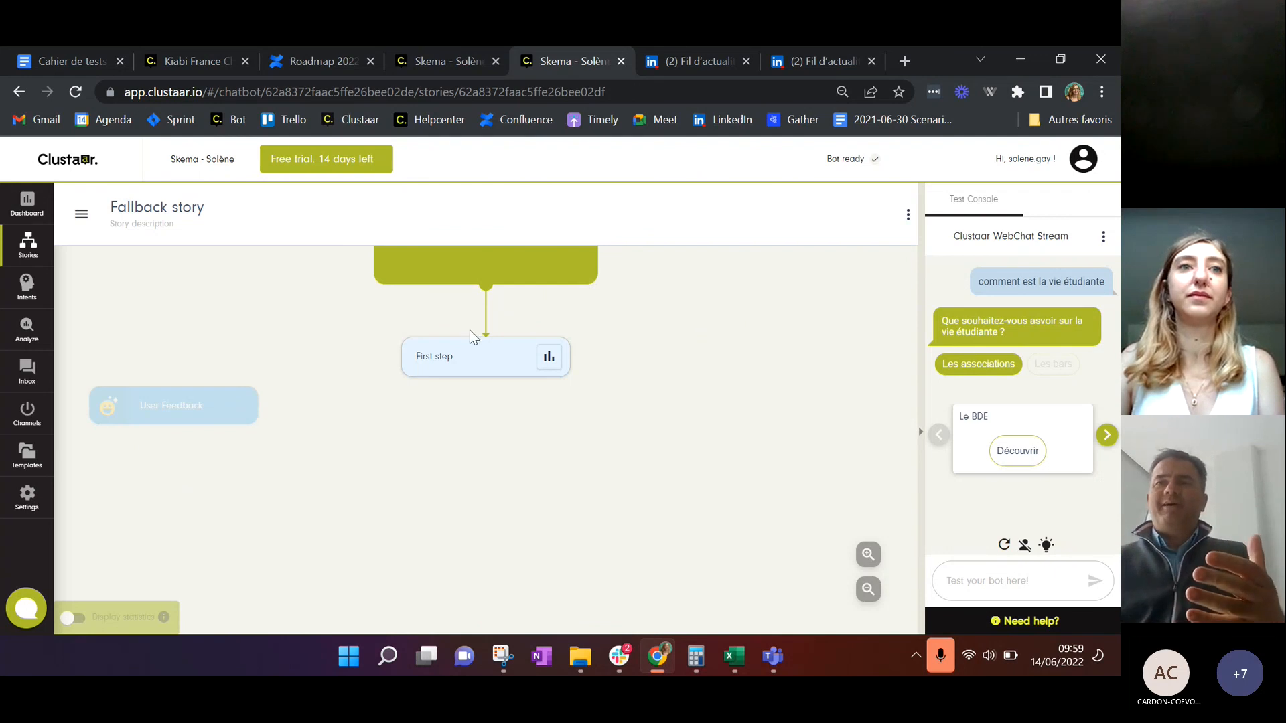
Switch to the comptes.xls workbook in Excel and select the shared account password in cell I6
left_click(744, 652)
scroll(863, 444, "up", 7)
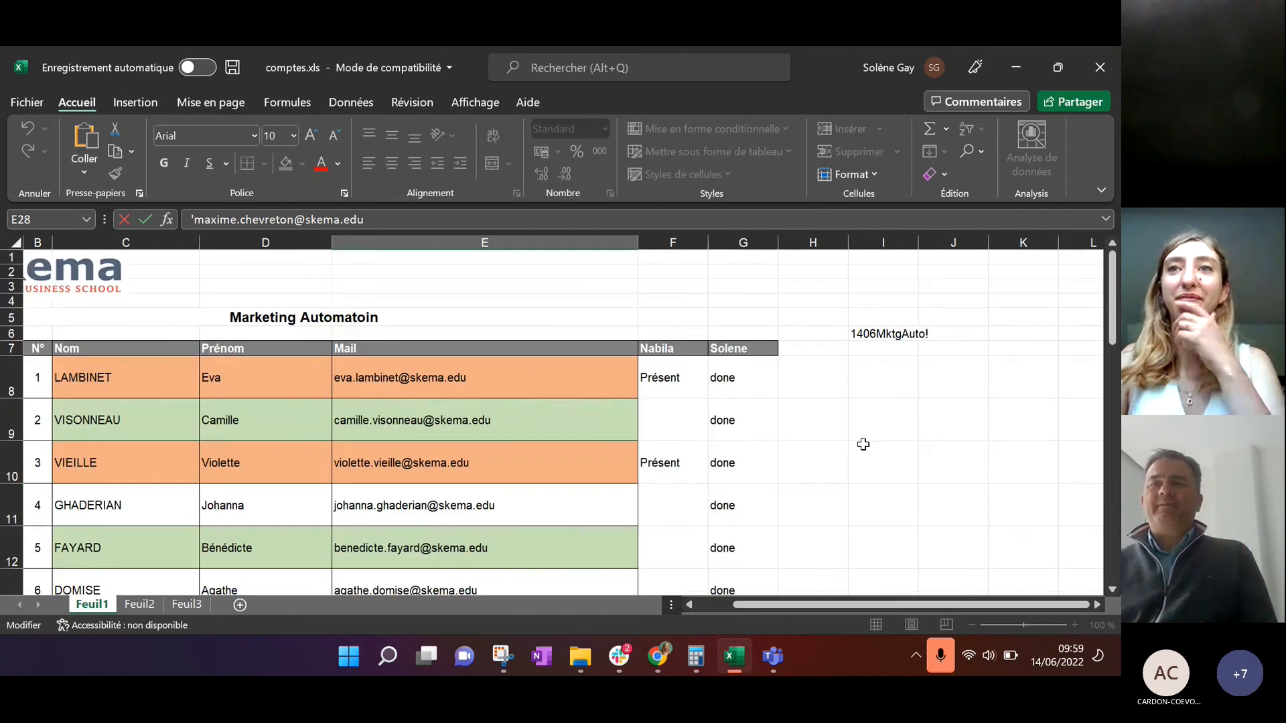
left_click(868, 335)
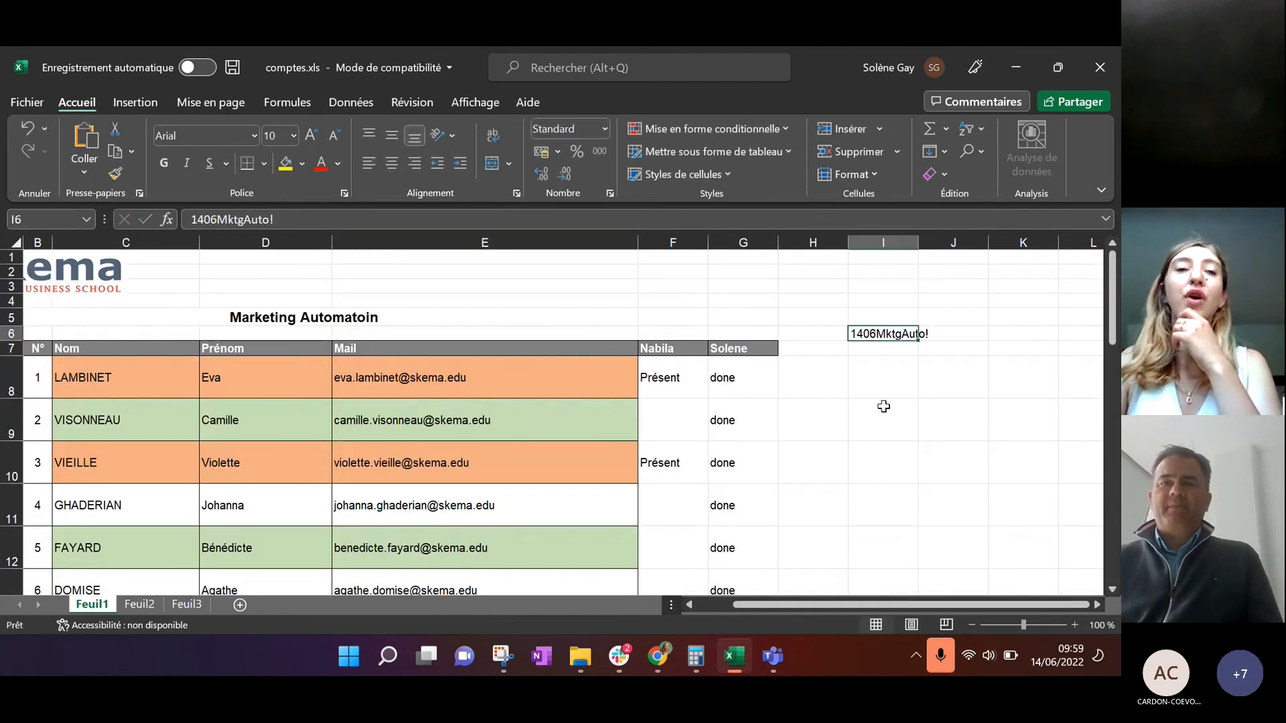
left_click_drag(275, 219, 147, 213)
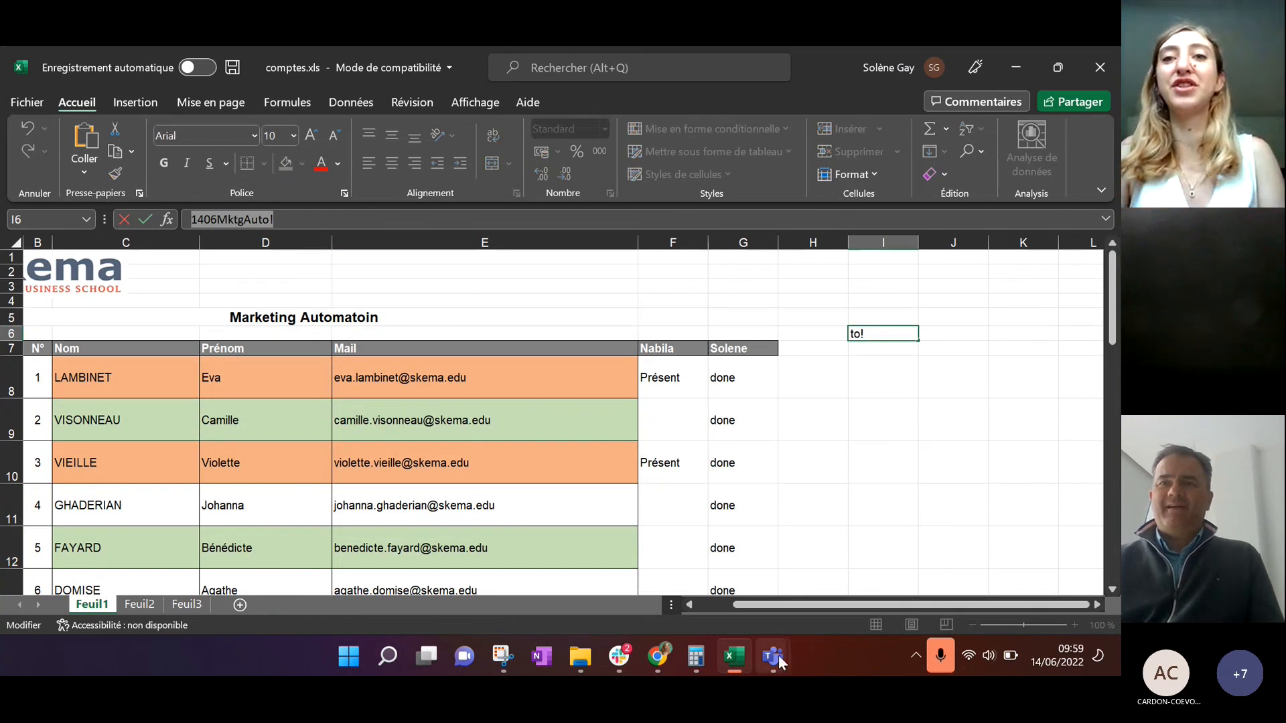
left_click(875, 422)
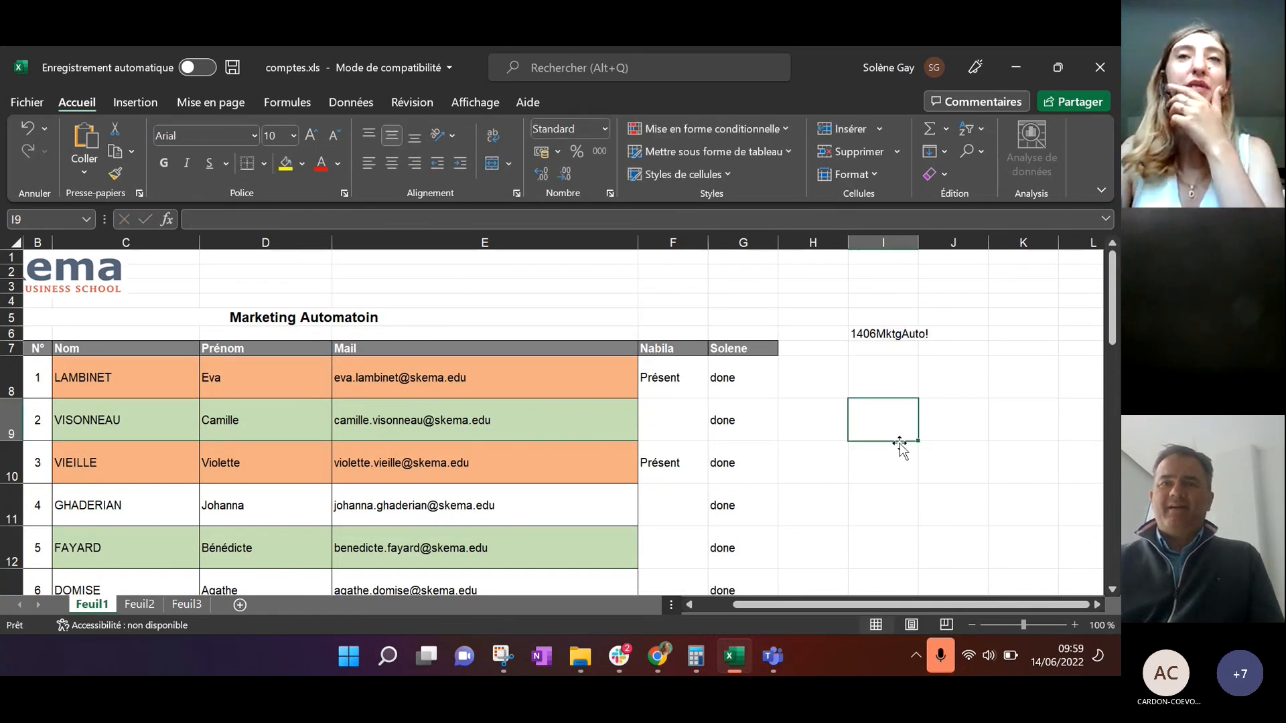